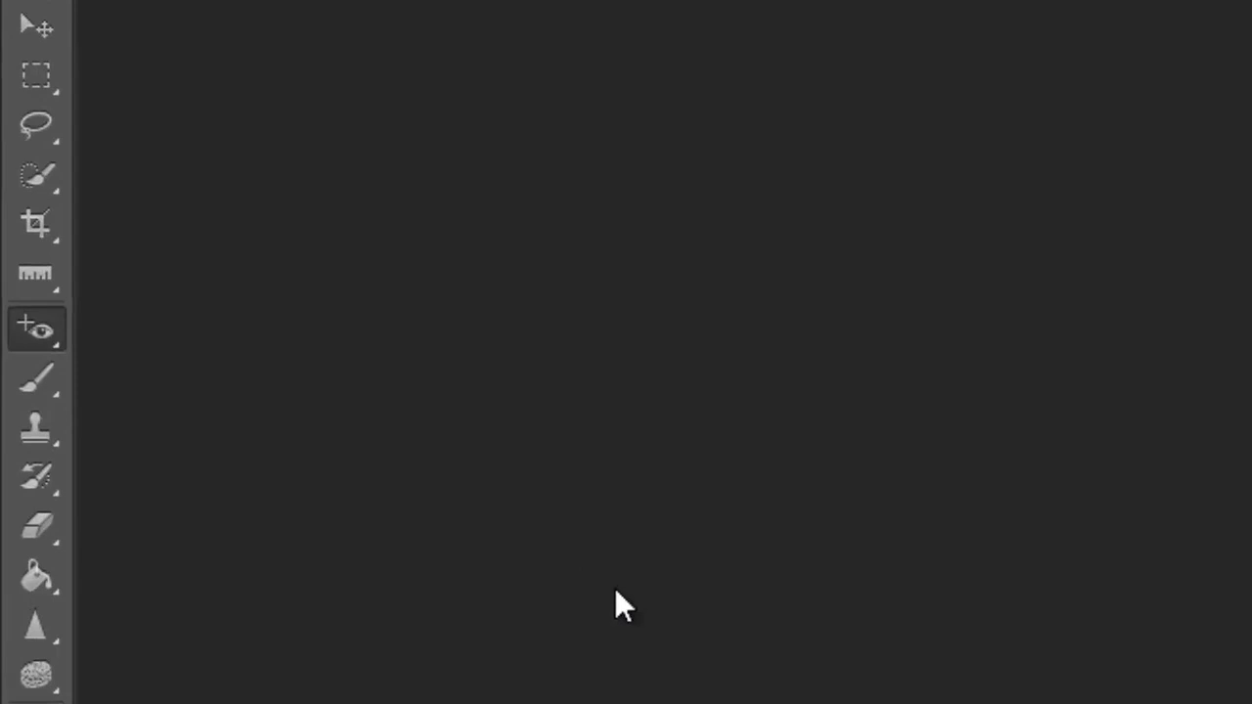
# Switch the Red Eye tool slot to the Content-Aware Move Tool, and make the Brush Tool active.
pyautogui.click(35, 332)
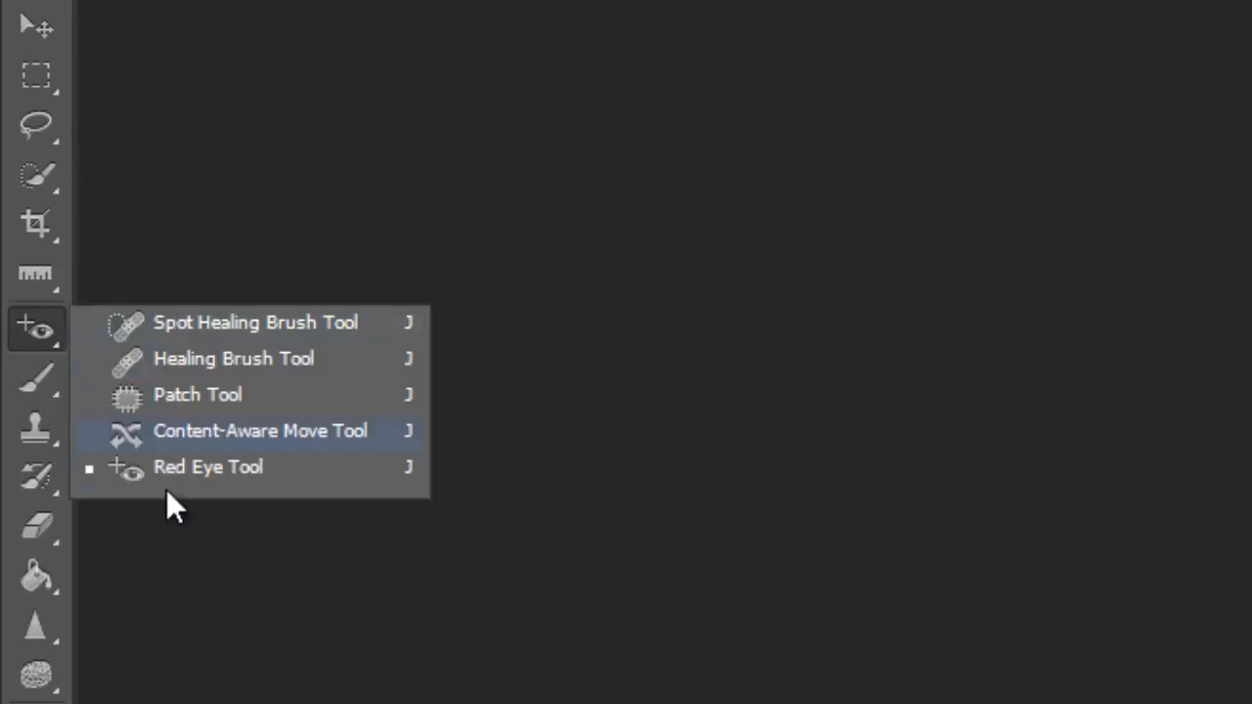
pyautogui.click(83, 430)
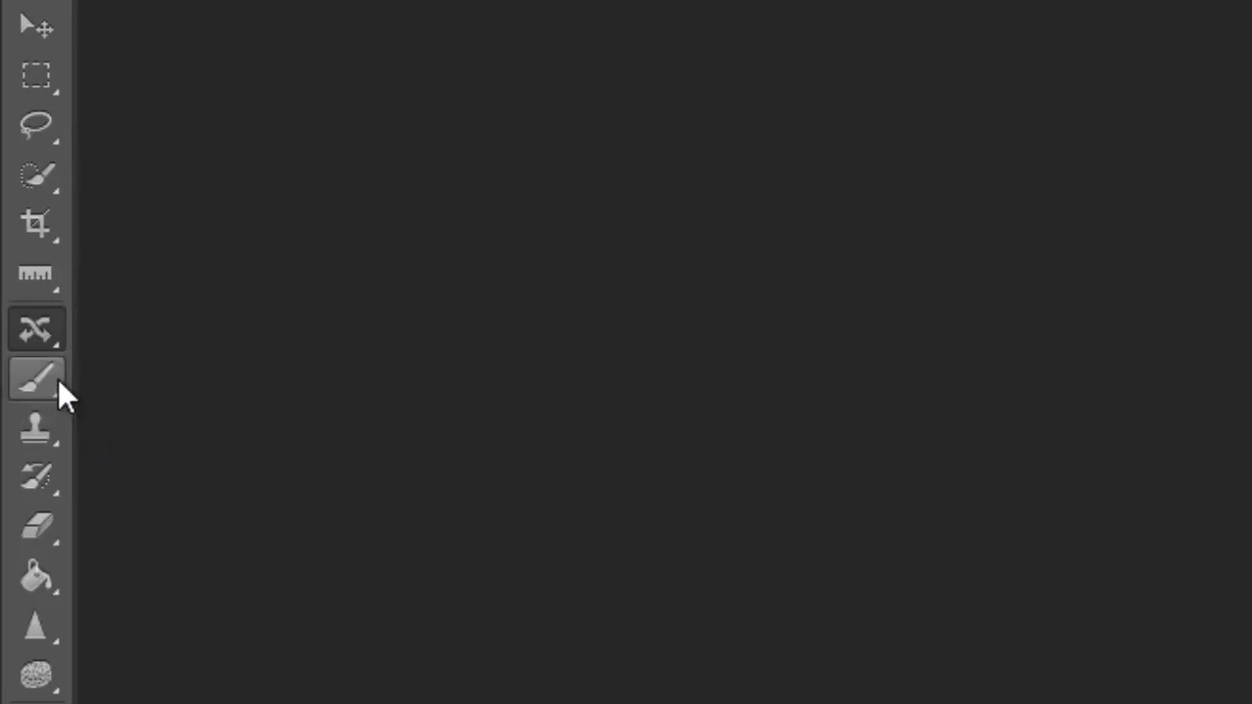
pyautogui.click(56, 378)
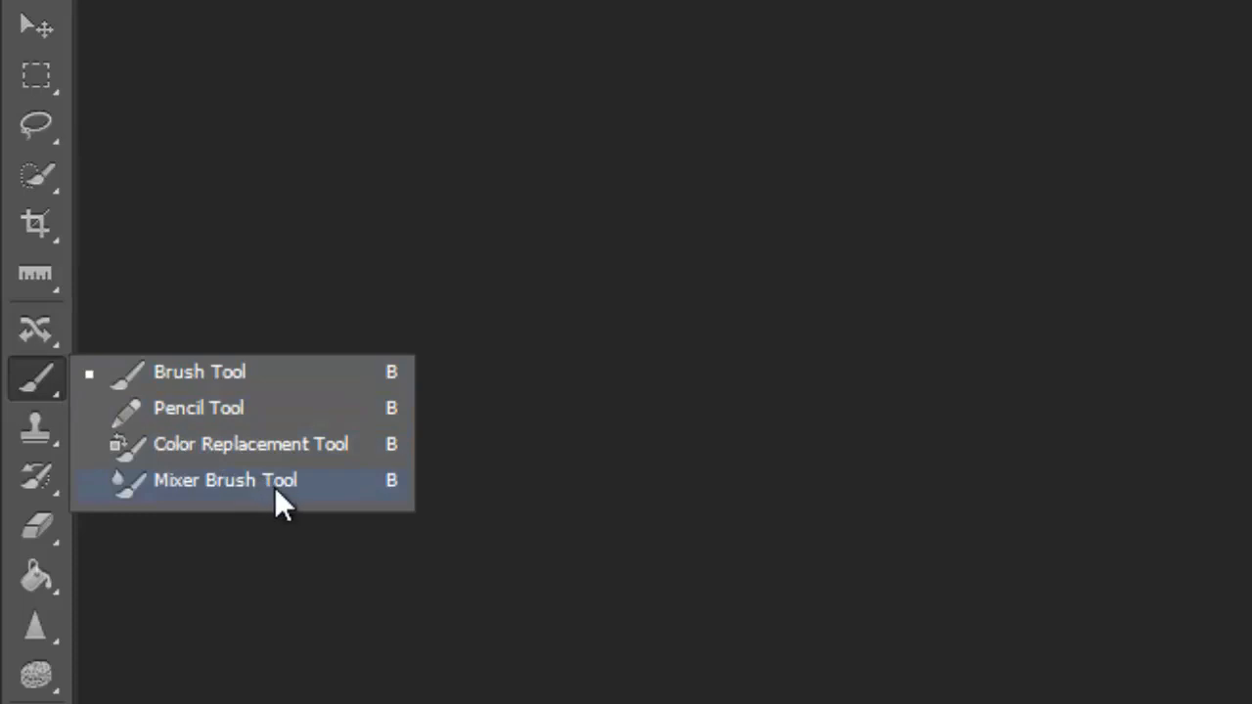
pyautogui.click(301, 379)
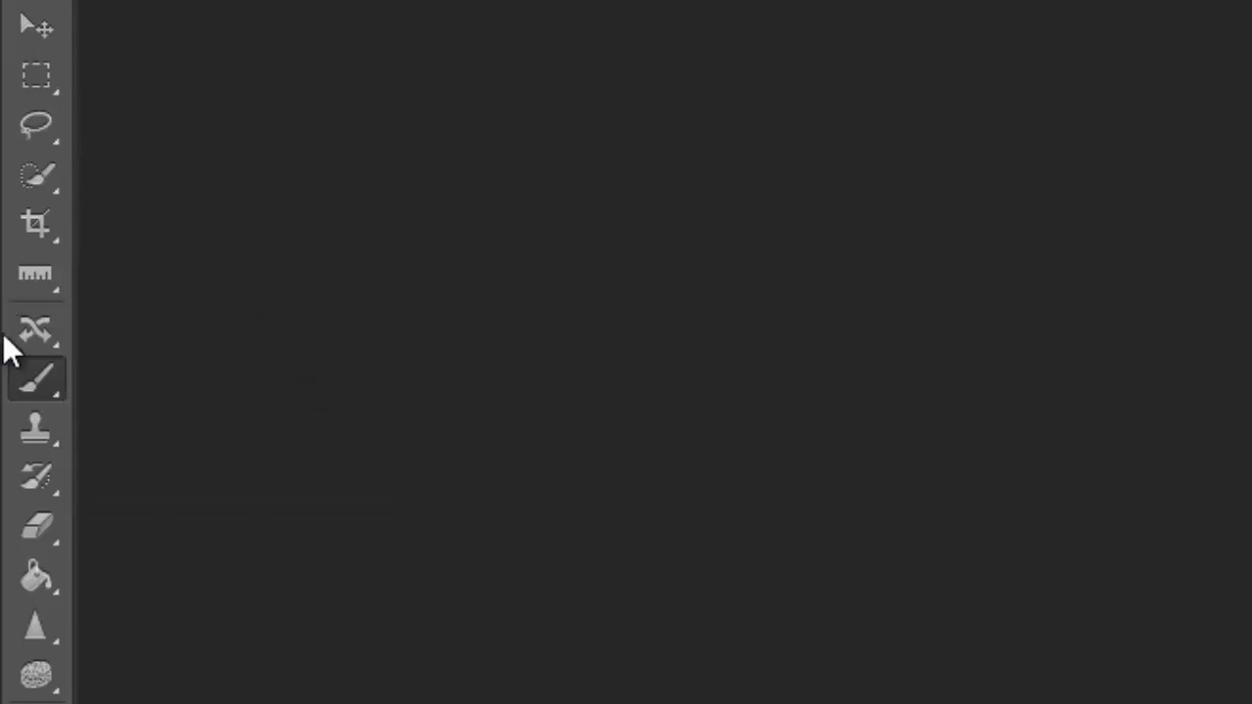
# Create a new blank document 512 pixels wide and 512 pixels high.
pyautogui.click(117, 37)
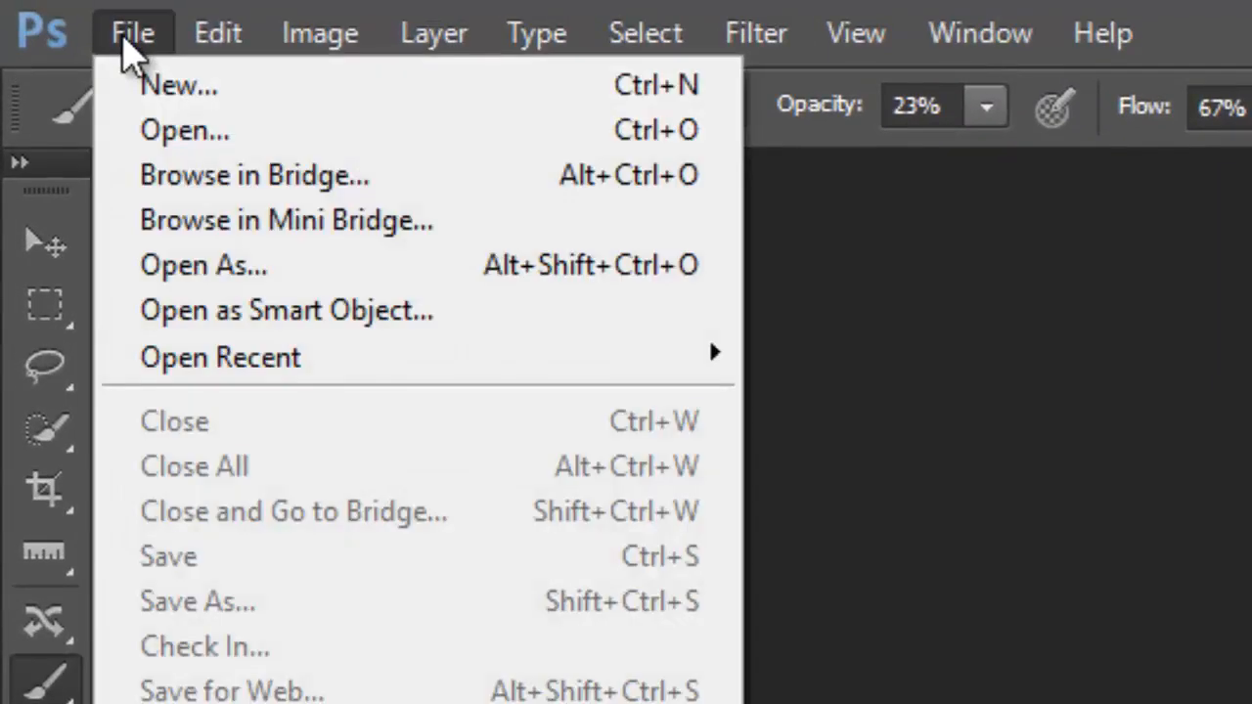
pyautogui.click(154, 90)
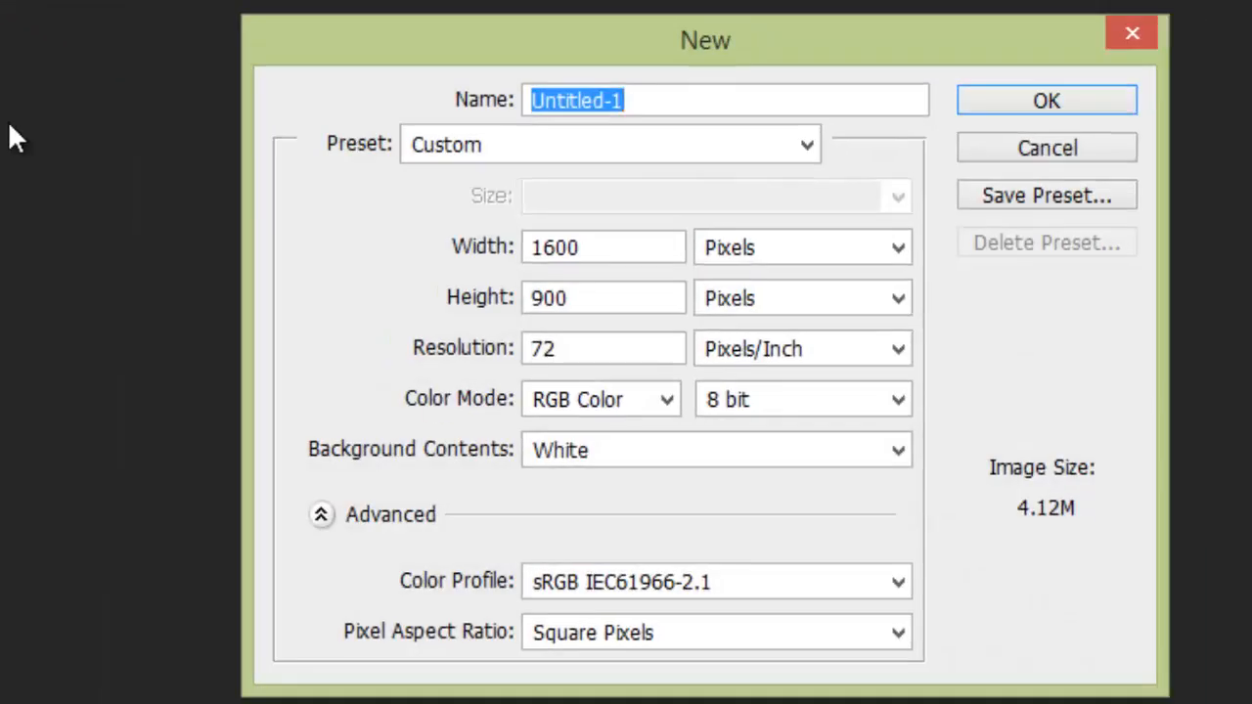
pyautogui.click(563, 247)
pyautogui.doubleClick(562, 247)
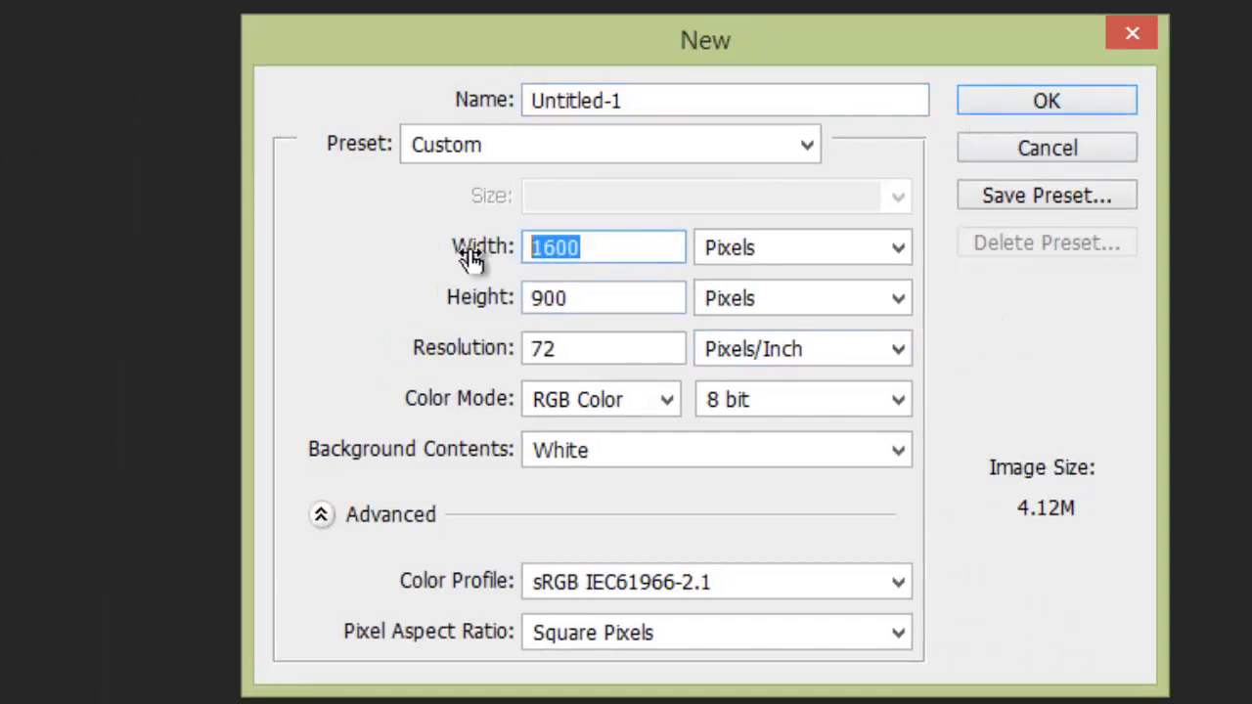
pyautogui.write('512')
pyautogui.doubleClick(584, 297)
pyautogui.write('12')
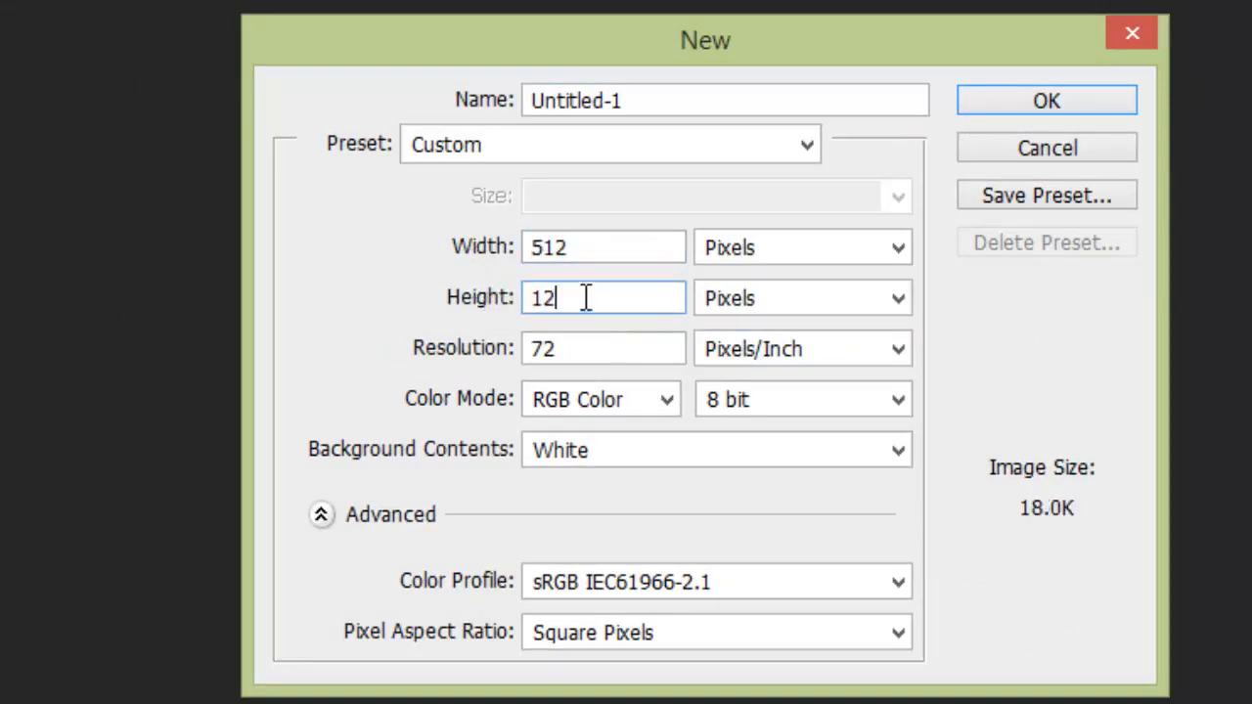
pyautogui.doubleClick(584, 297)
pyautogui.write('12512')
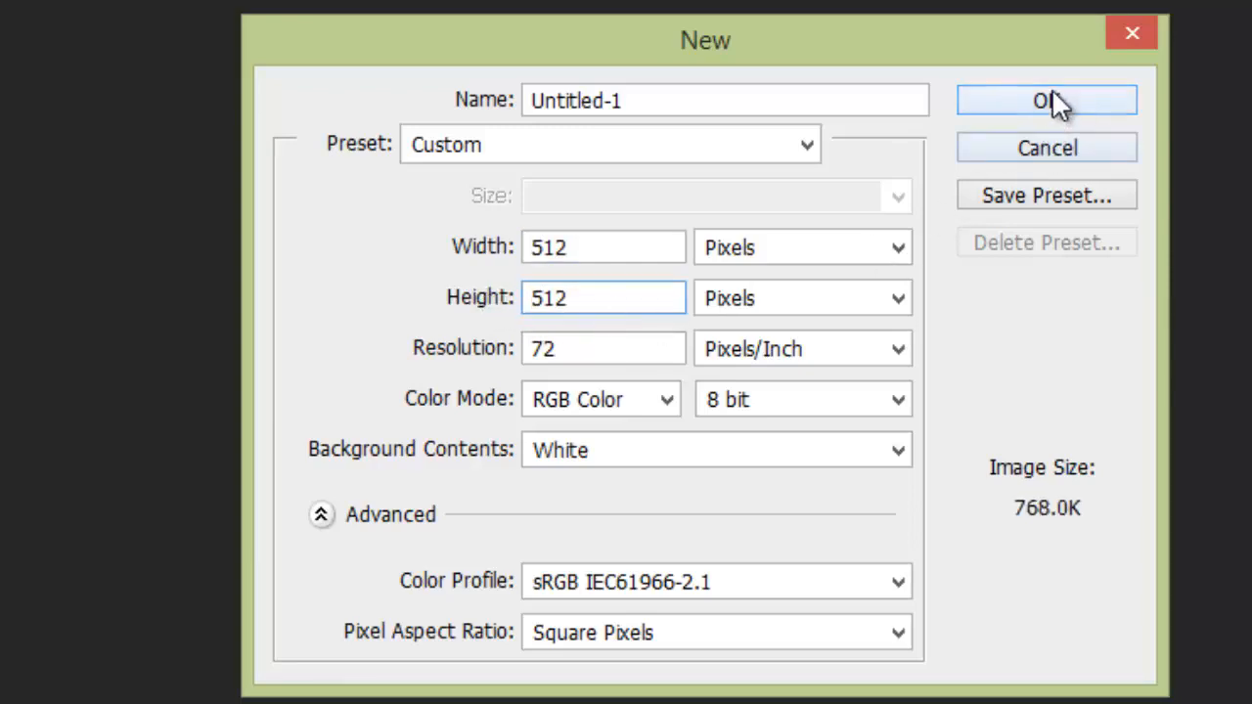
pyautogui.click(1050, 100)
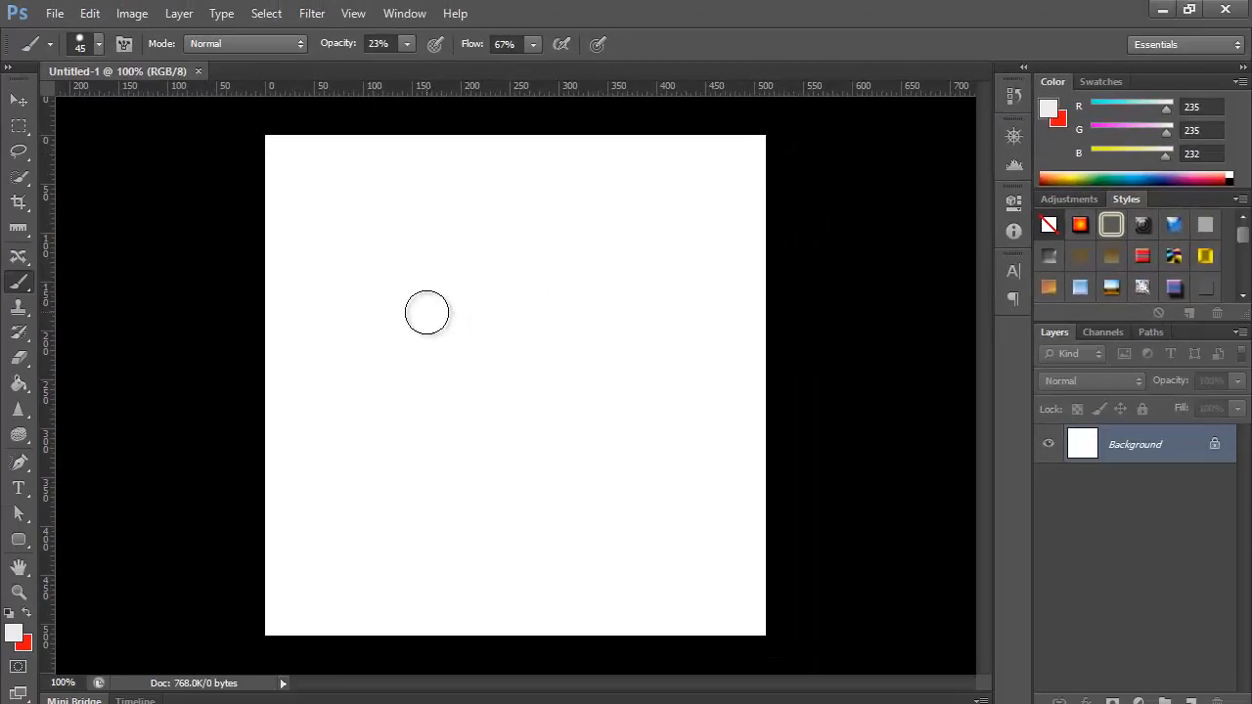
pyautogui.scroll(1, 250, 296)
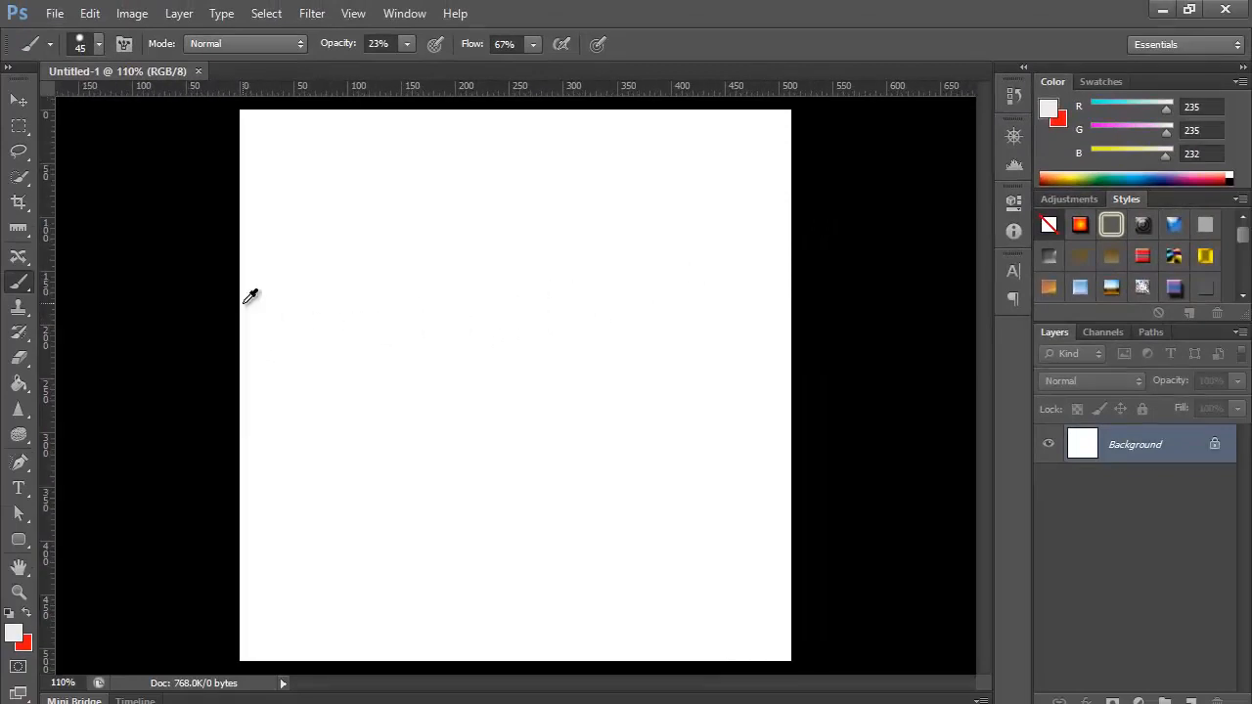
pyautogui.scroll(-1, 232, 296)
pyautogui.scroll(1, 232, 296)
pyautogui.scroll(3, 232, 296)
pyautogui.scroll(-4, 234, 299)
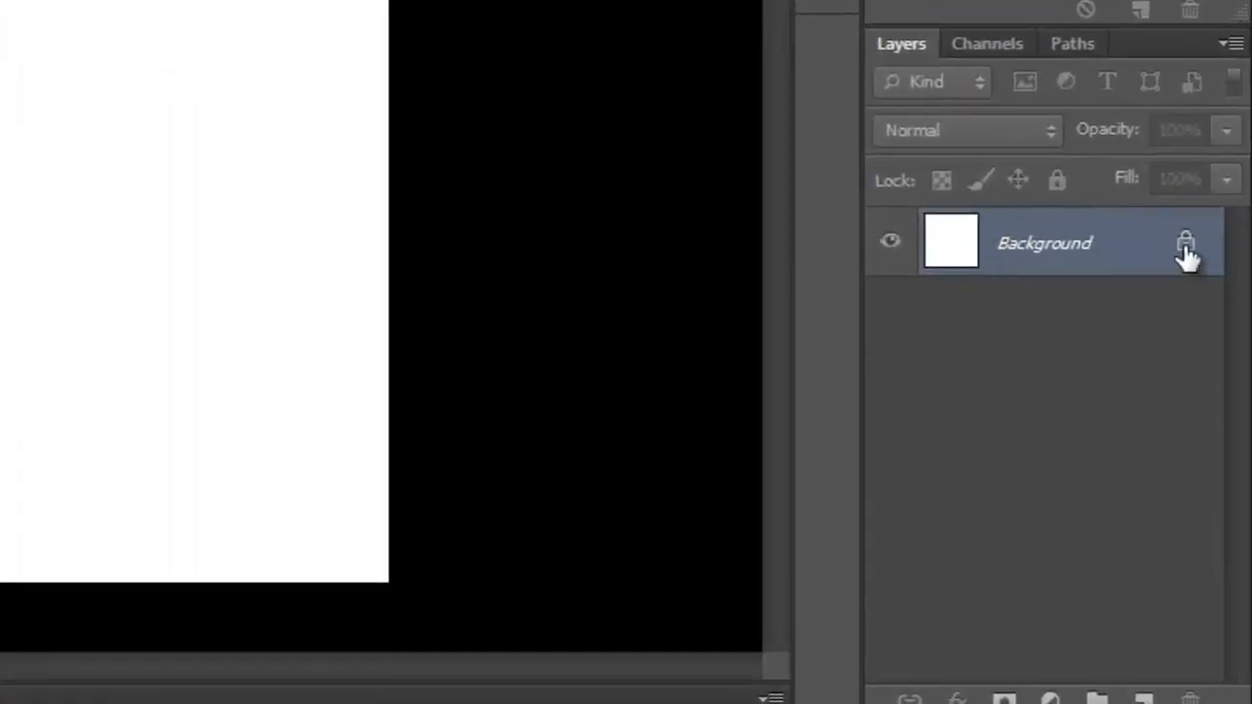
# Convert the Background into a regular layer named Layer 0, and toggle its full lock on and off.
pyautogui.doubleClick(1142, 256)
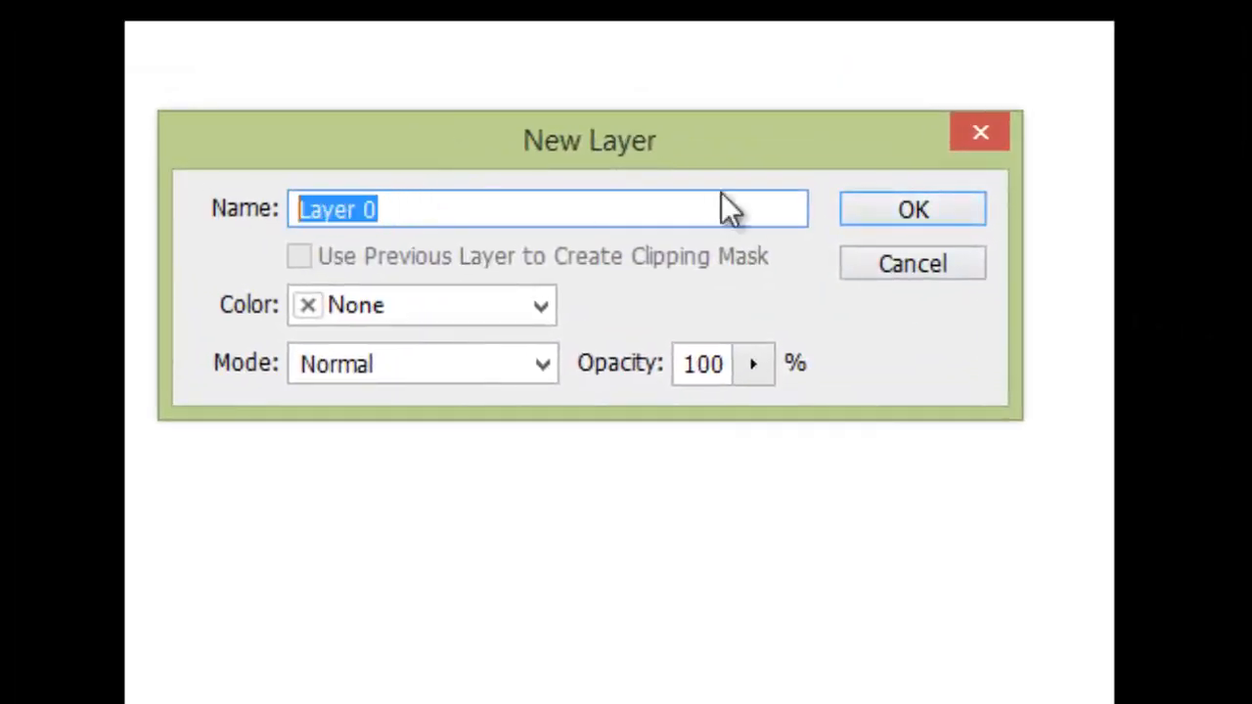
pyautogui.click(891, 210)
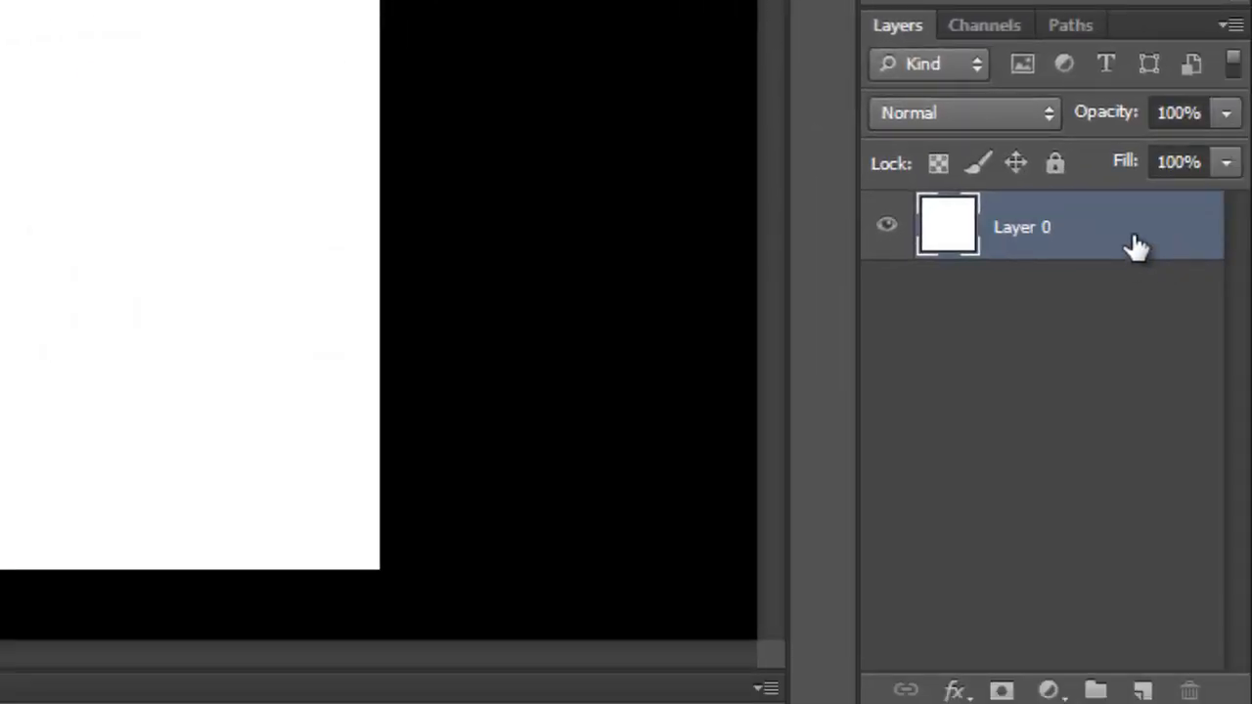
pyautogui.click(1058, 166)
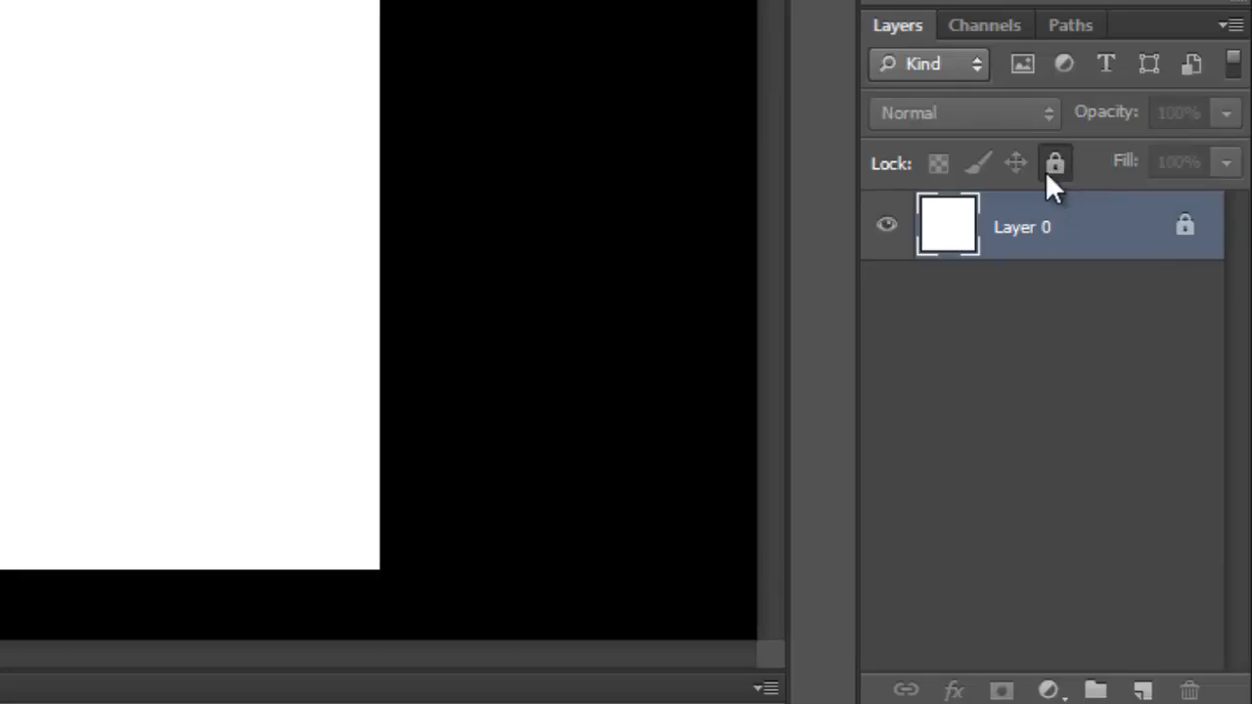
pyautogui.click(1052, 165)
pyautogui.click(1052, 164)
pyautogui.click(1052, 164)
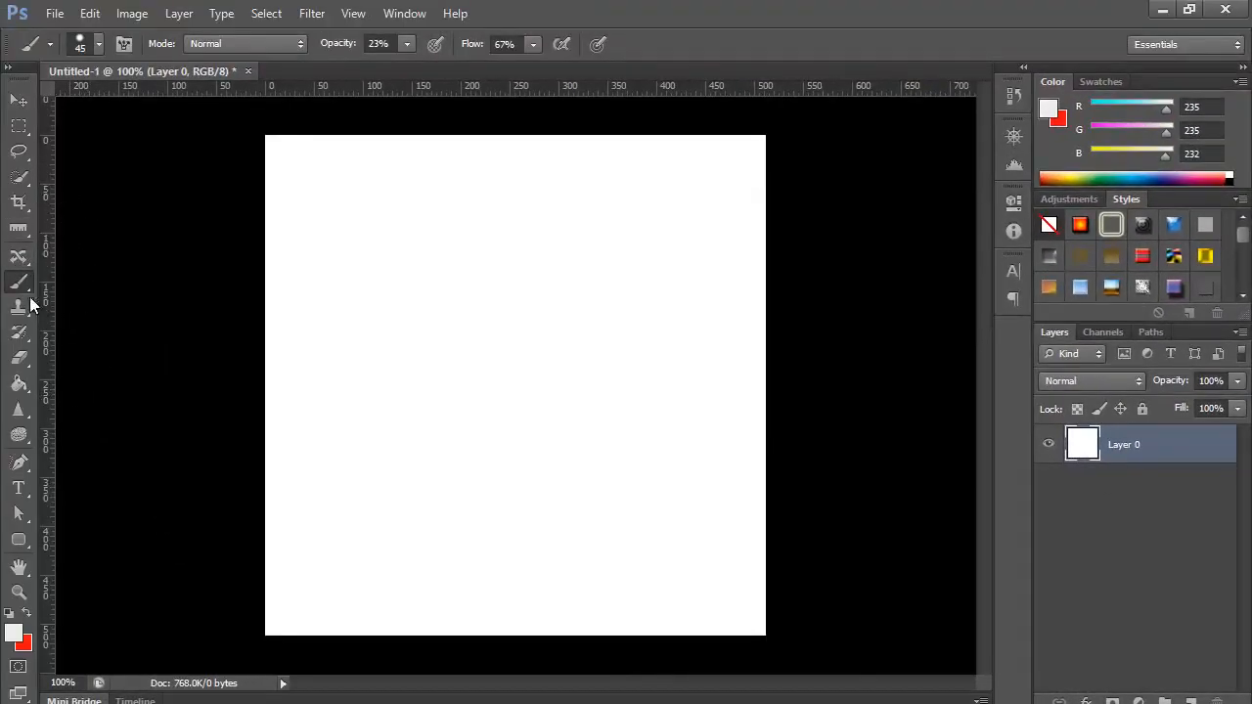
# Set the foreground color to bright yellow (RGB 252, 252, 0) and paint a curved stroke in the canvas's upper left area.
pyautogui.click(18, 636)
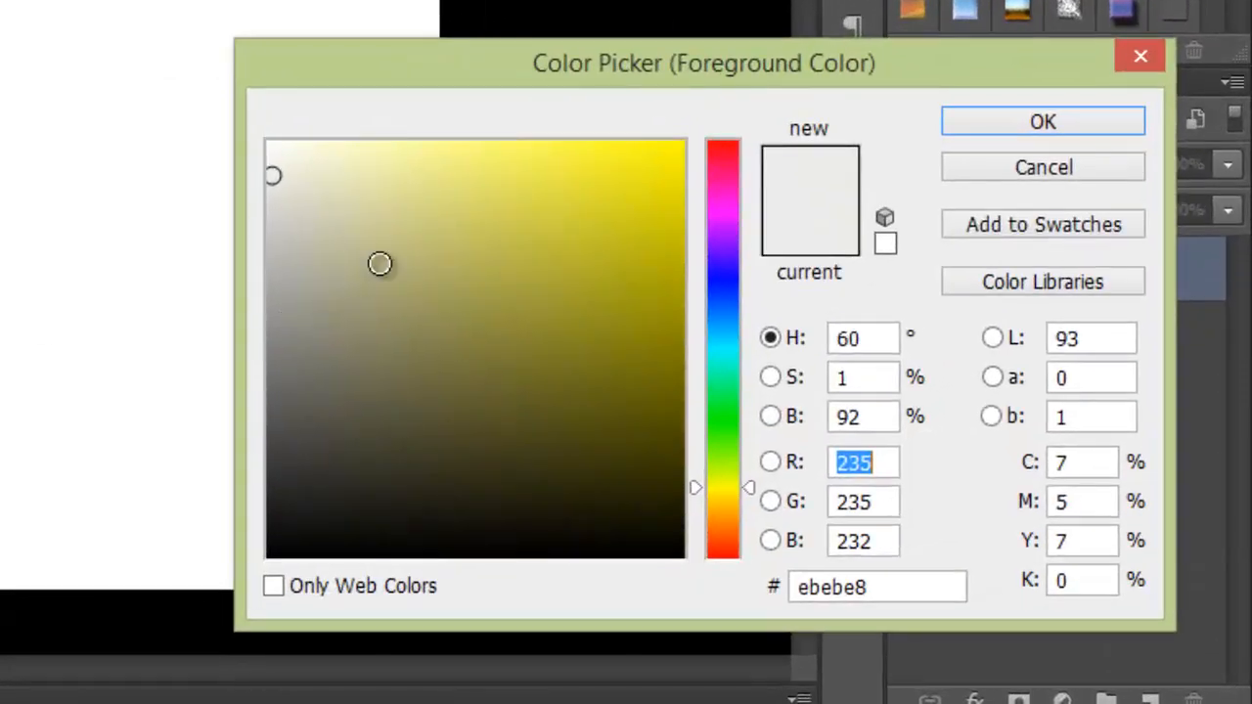
pyautogui.moveTo(452, 309); pyautogui.dragTo(692, 159)
pyautogui.click(1073, 121)
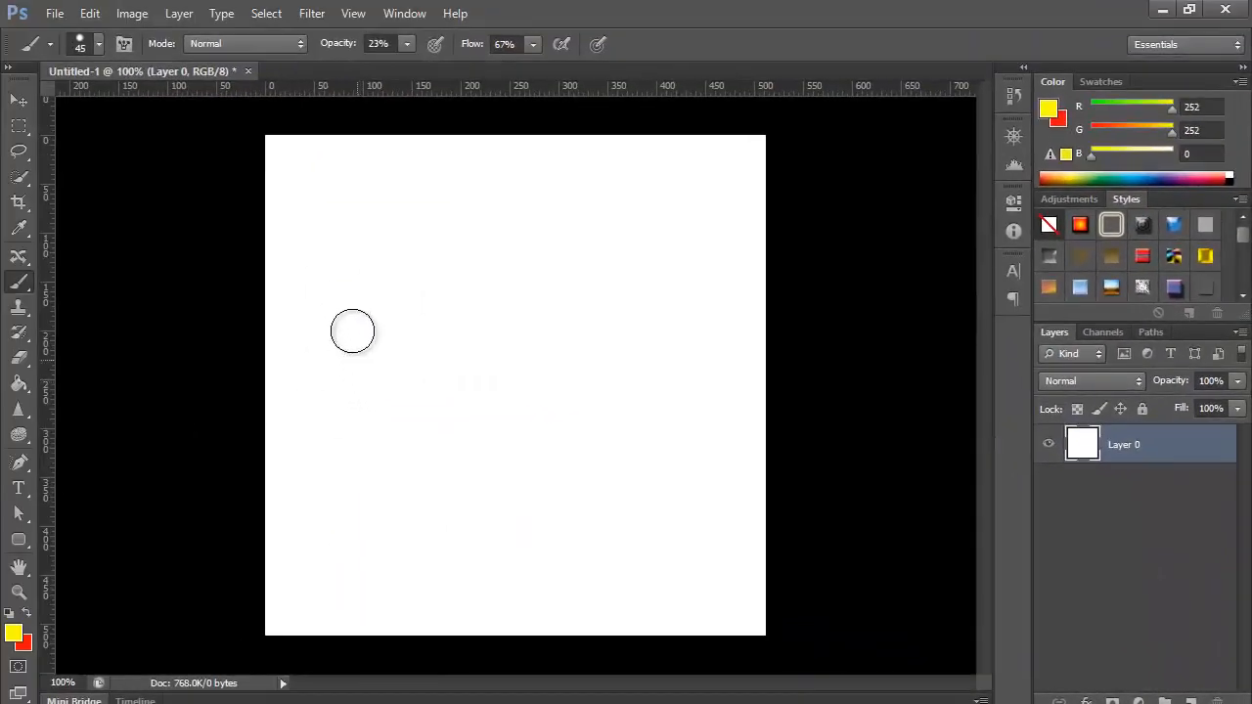
pyautogui.moveTo(272, 321)
pyautogui.mouseDown()
pyautogui.moveTo(397, 229)
pyautogui.moveTo(417, 242)
pyautogui.mouseUp()
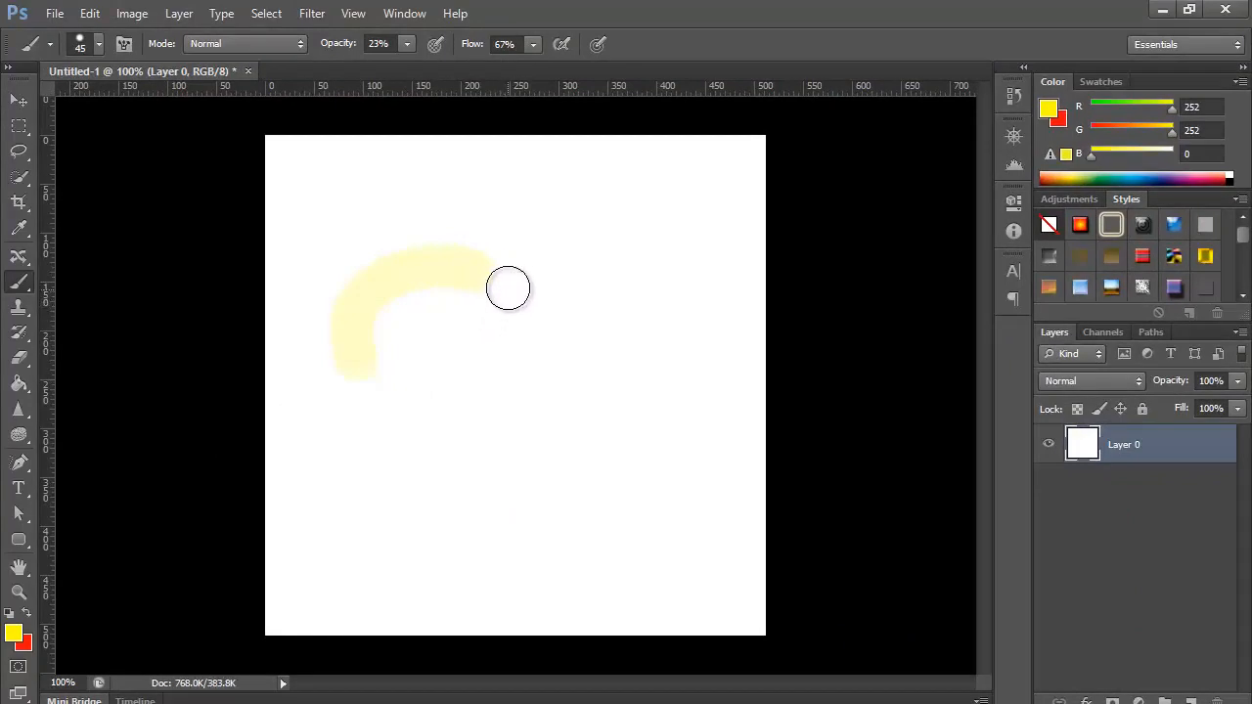
# Raise the brush opacity to 90% and paint a winding yellow stroke down the canvas around the pale one.
pyautogui.click(407, 44)
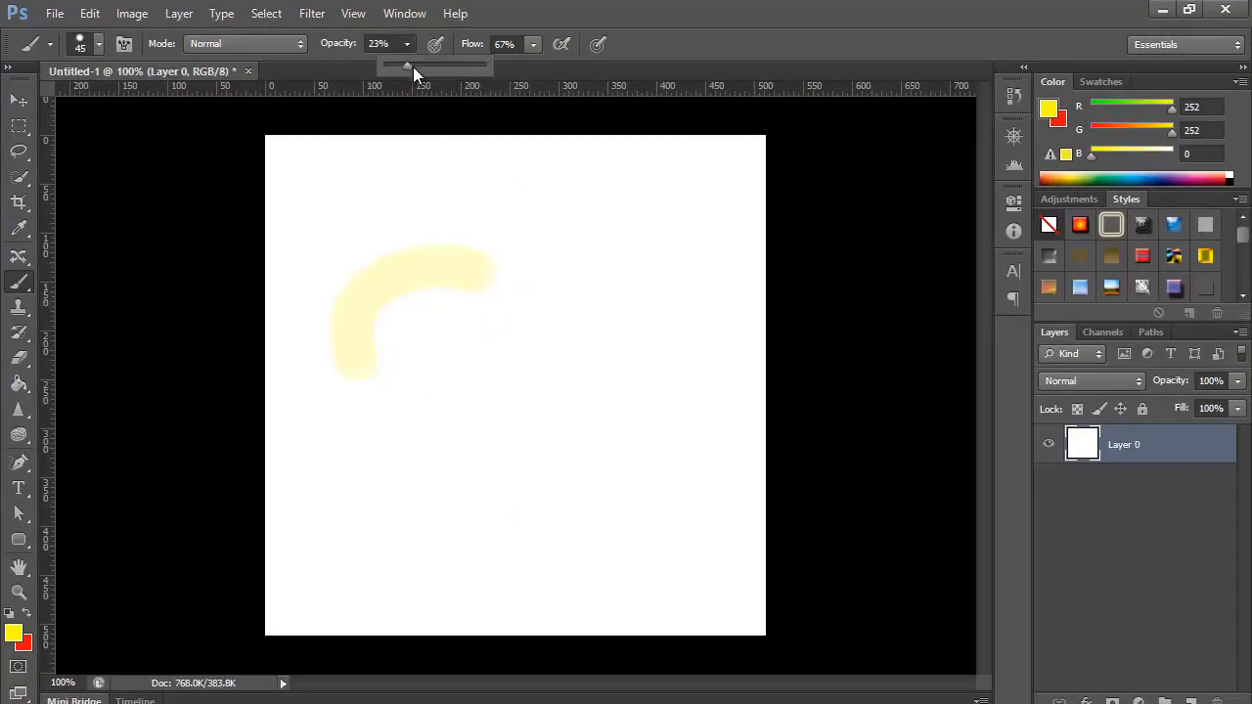
pyautogui.moveTo(464, 81); pyautogui.dragTo(475, 81)
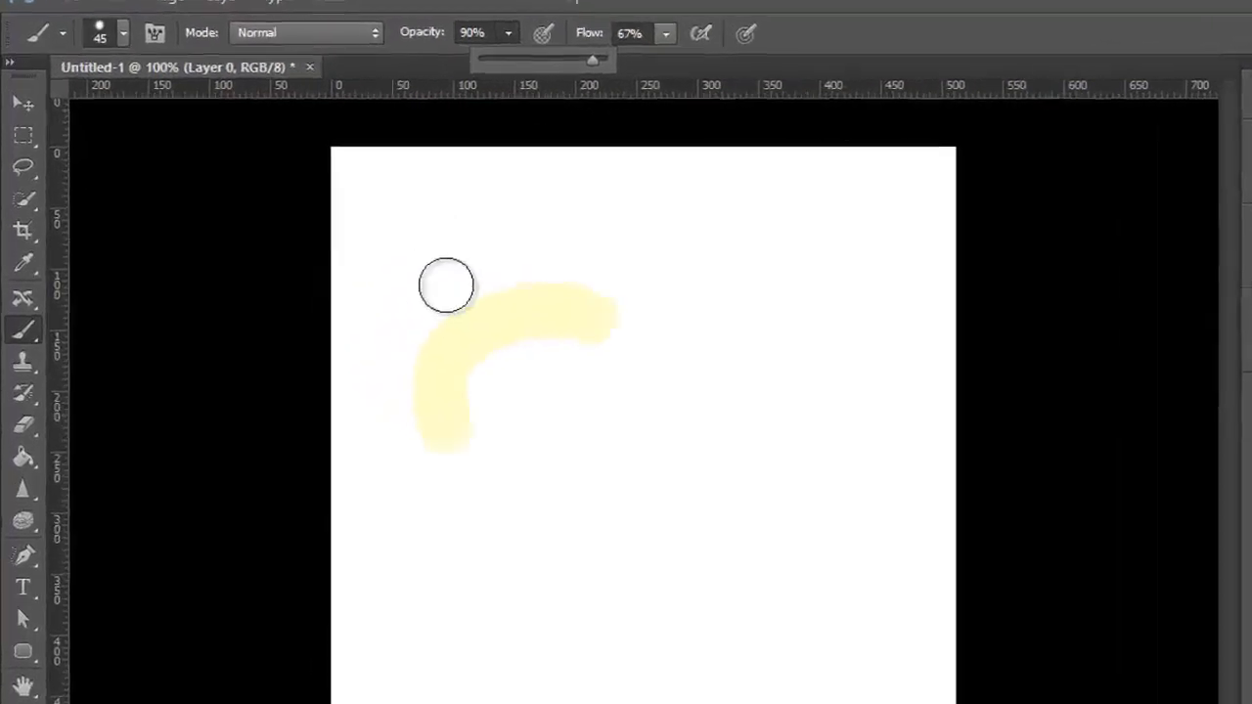
pyautogui.moveTo(347, 252); pyautogui.dragTo(544, 250)
pyautogui.moveTo(797, 326)
pyautogui.mouseDown()
pyautogui.moveTo(793, 410)
pyautogui.moveTo(642, 475)
pyautogui.moveTo(593, 532)
pyautogui.moveTo(637, 579)
pyautogui.moveTo(791, 596)
pyautogui.moveTo(866, 632)
pyautogui.moveTo(853, 702)
pyautogui.moveTo(519, 653)
pyautogui.moveTo(489, 503)
pyautogui.mouseUp()
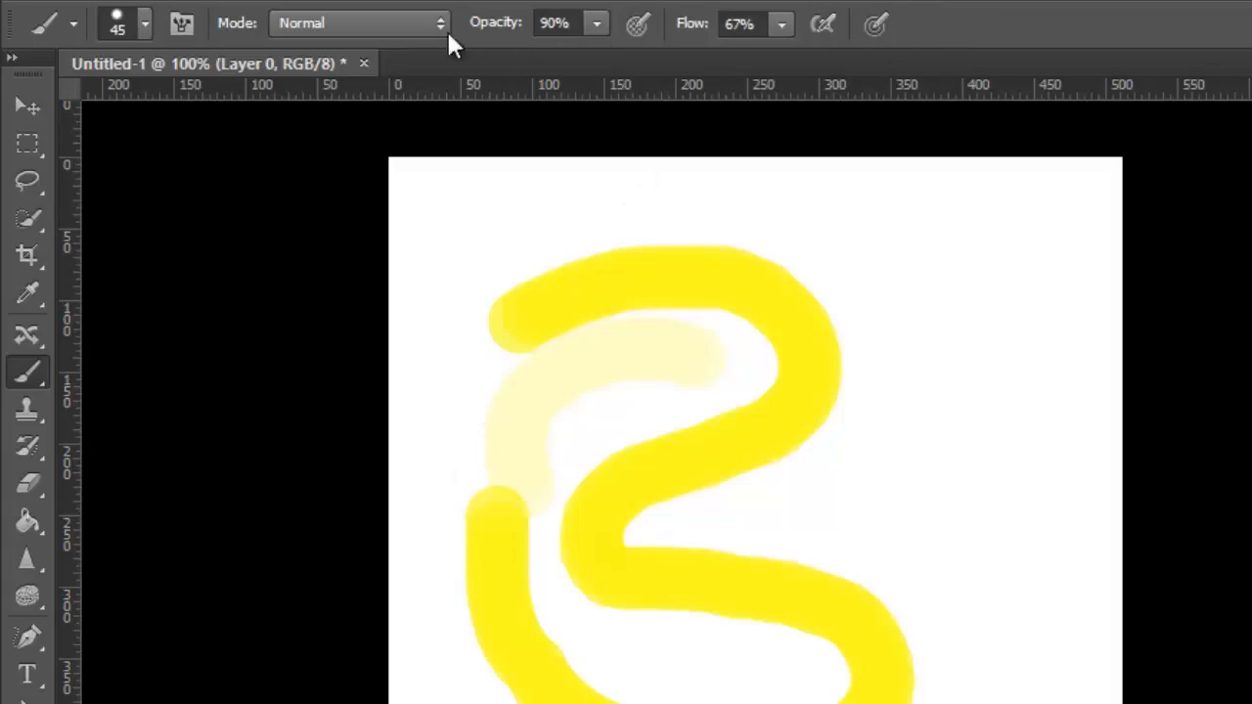
# Load the Airbrush Soft Round 50% flow preset and paint a looping soft stroke across the existing strokes.
pyautogui.click(72, 24)
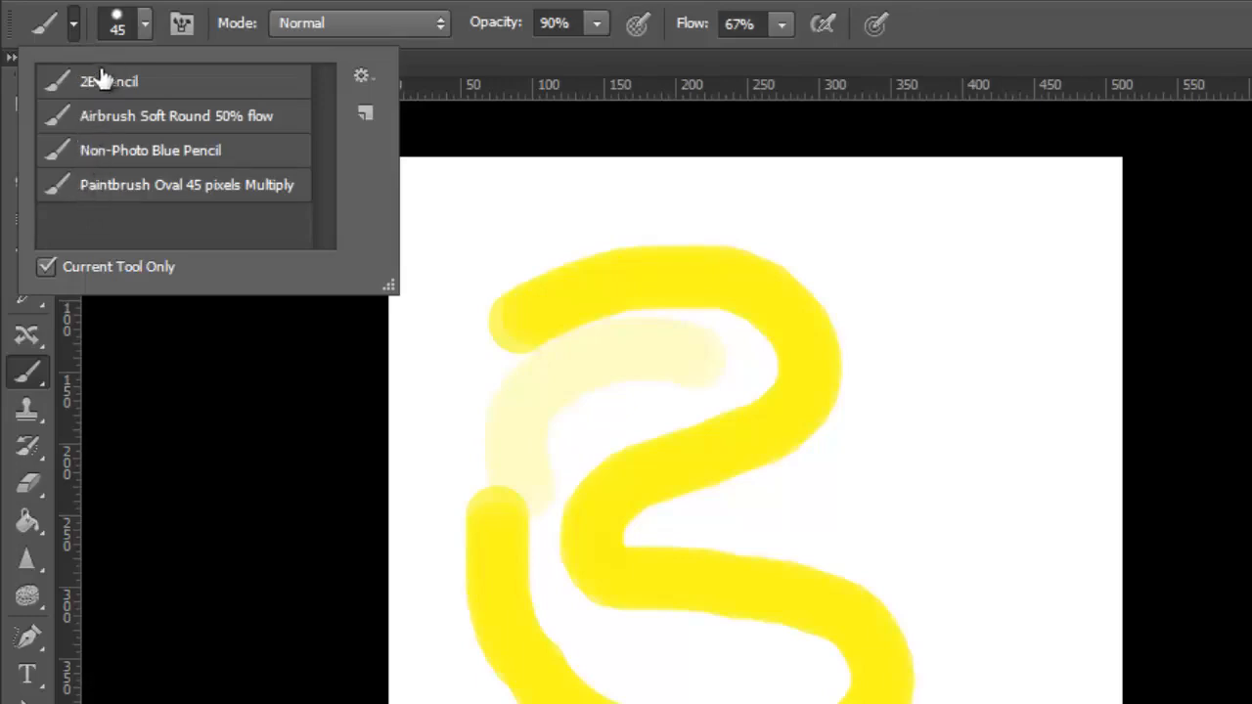
pyautogui.click(129, 121)
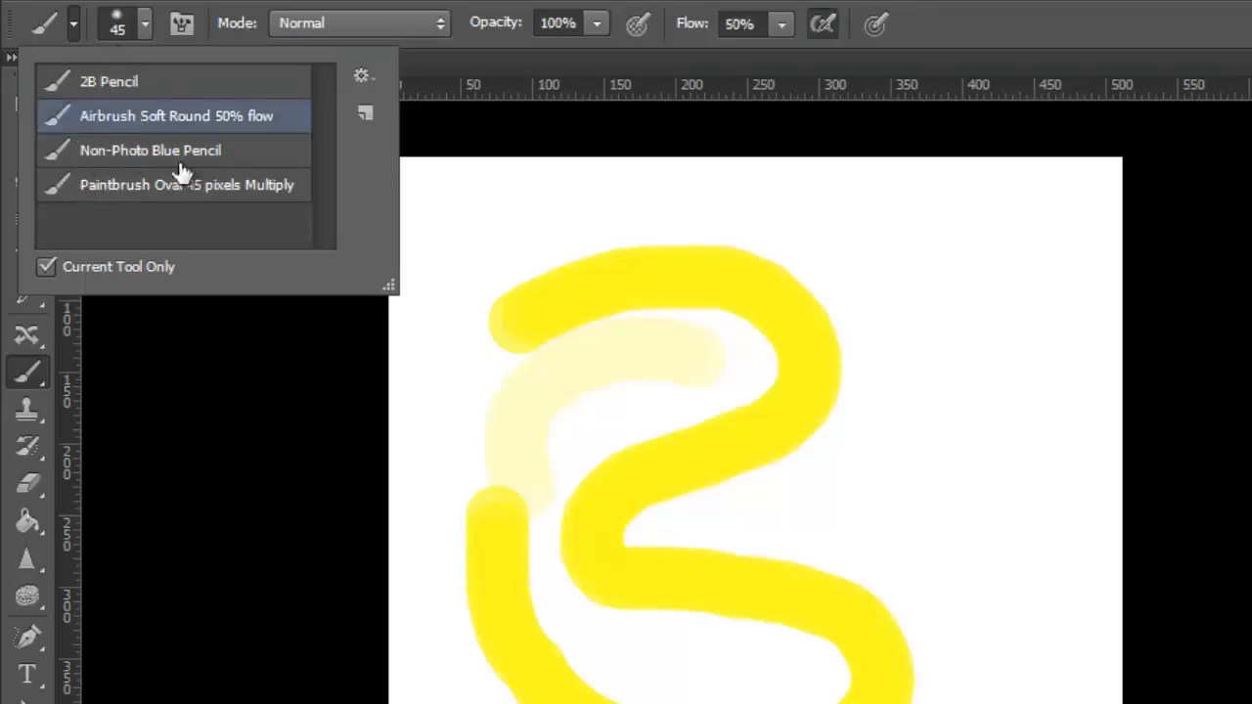
pyautogui.moveTo(706, 377)
pyautogui.mouseDown()
pyautogui.moveTo(1026, 512)
pyautogui.moveTo(901, 285)
pyautogui.moveTo(573, 255)
pyautogui.moveTo(498, 450)
pyautogui.moveTo(450, 413)
pyautogui.mouseUp()
# Load the Paintbrush Oval 45 pixels Multiply preset, paint overlapping strokes across the canvas and inspect them up close.
pyautogui.click(66, 24)
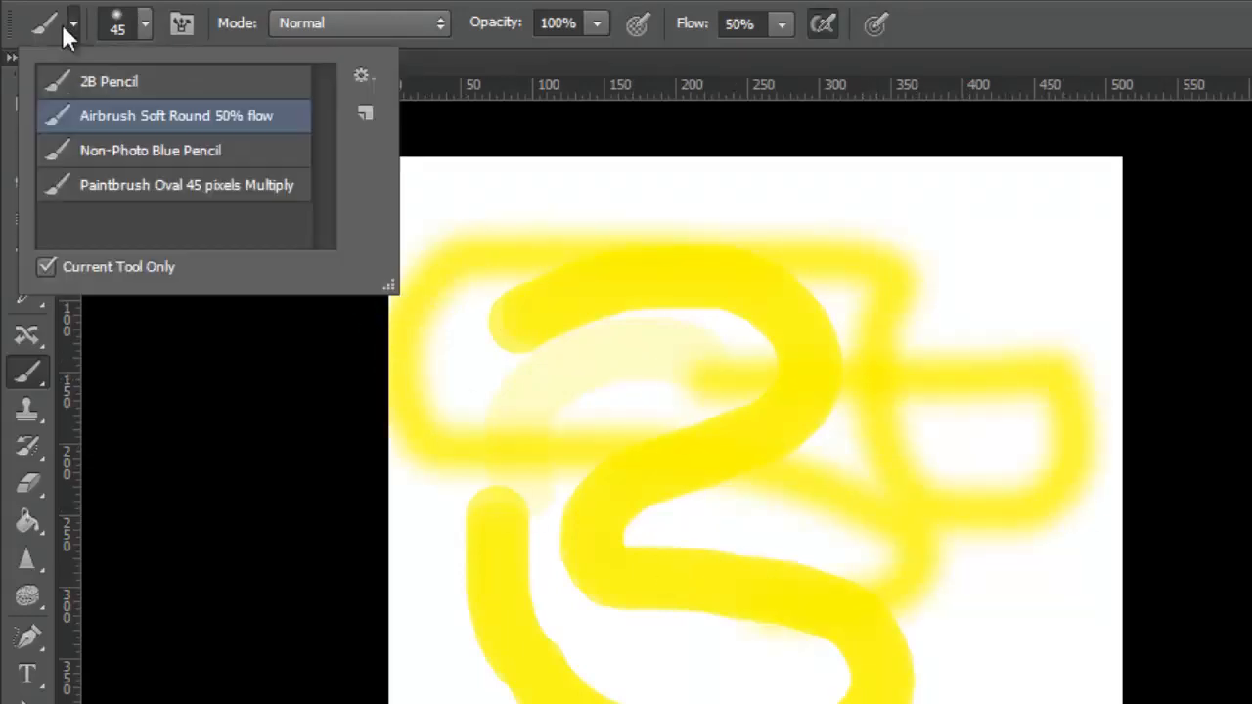
pyautogui.click(93, 183)
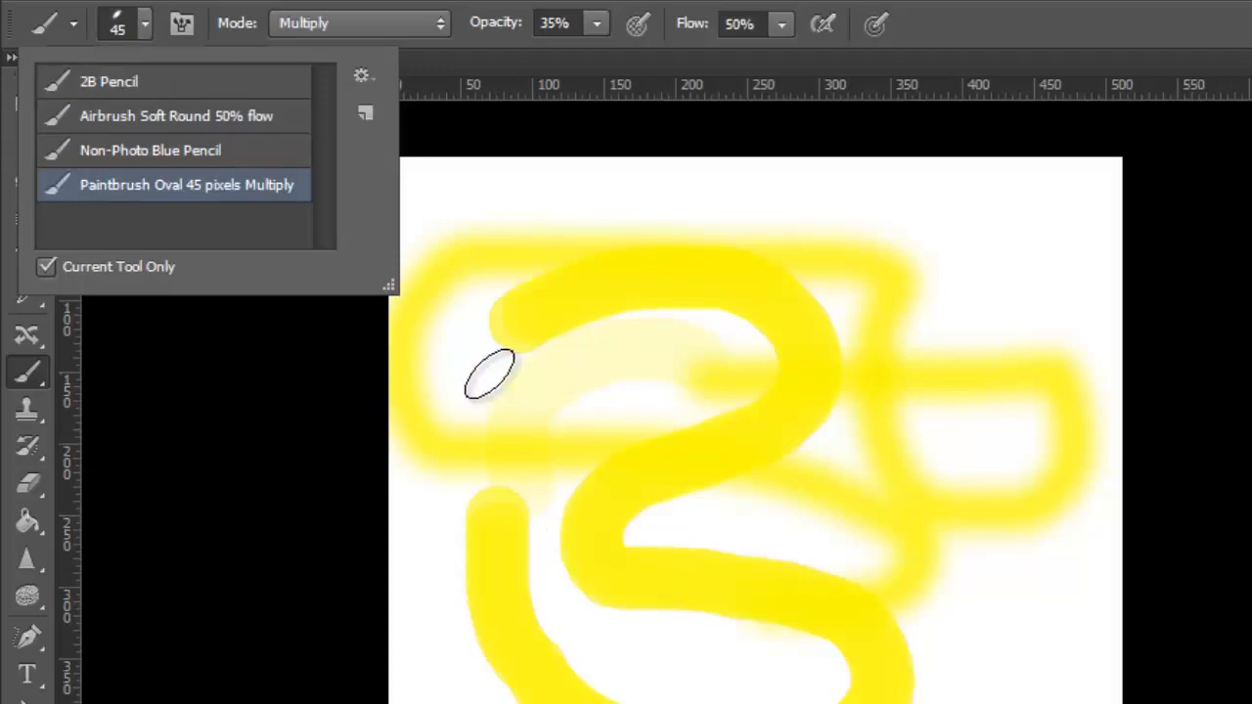
pyautogui.moveTo(488, 375)
pyautogui.mouseDown()
pyautogui.moveTo(660, 410)
pyautogui.moveTo(600, 490)
pyautogui.moveTo(602, 573)
pyautogui.moveTo(1033, 482)
pyautogui.moveTo(999, 564)
pyautogui.mouseUp()
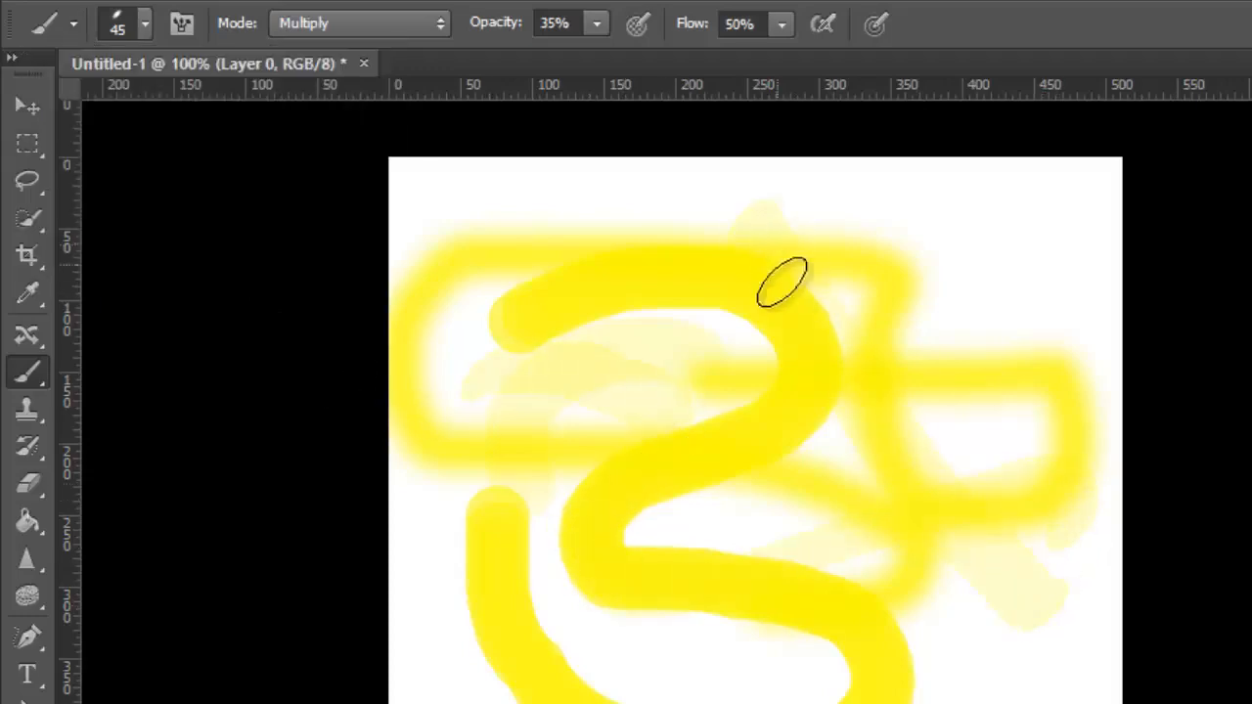
pyautogui.scroll(5, 841, 405)
pyautogui.scroll(2, 855, 406)
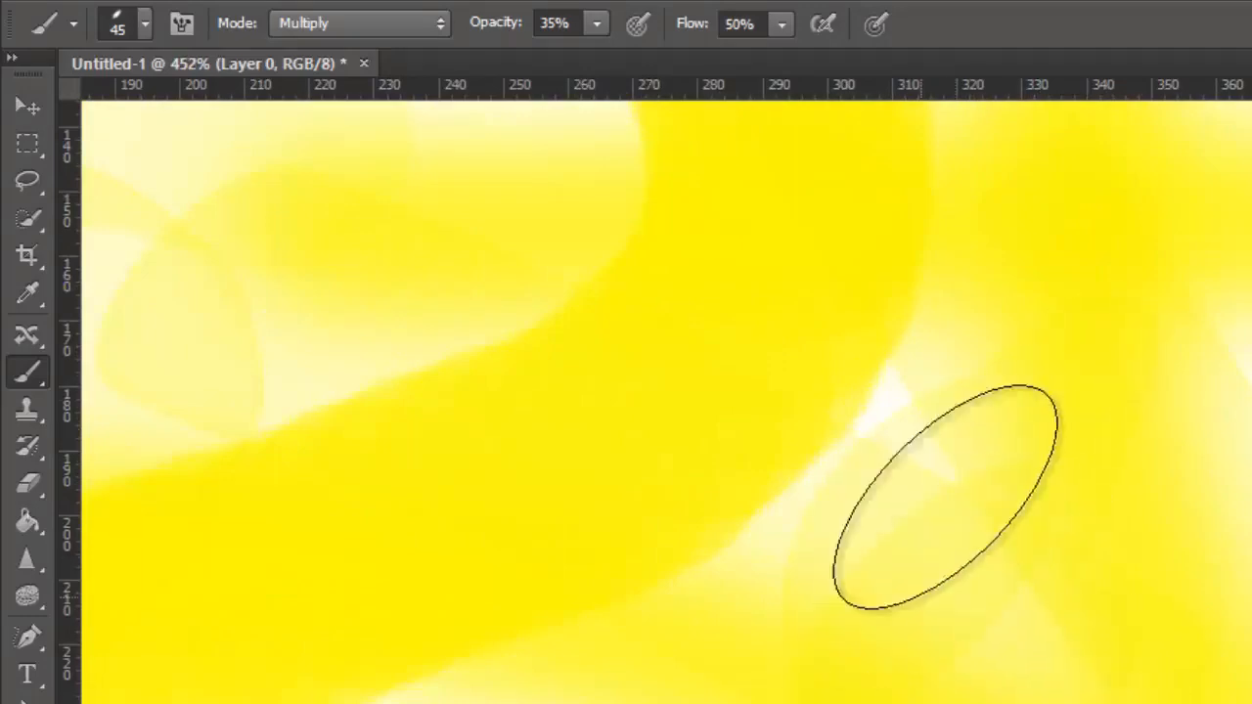
pyautogui.scroll(-5, 855, 692)
pyautogui.scroll(-2, 854, 692)
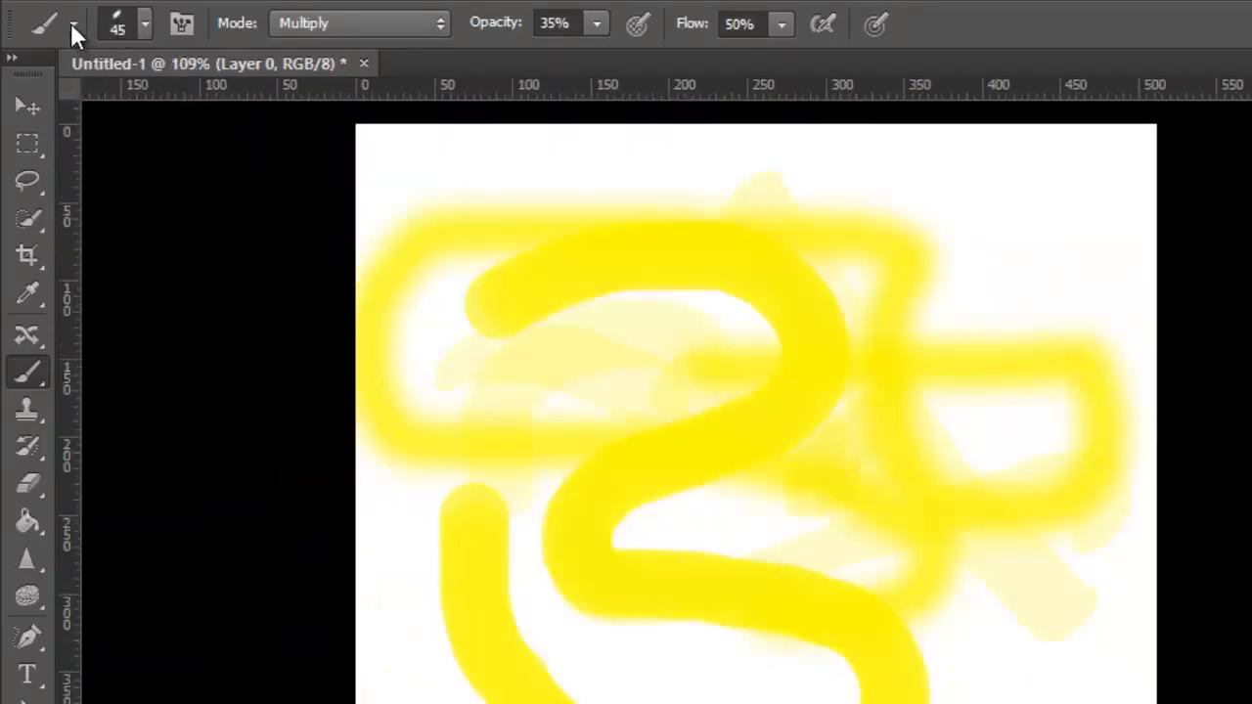
# Browse the available brush tips, try the 90 px textured tip and choose the 74 px maple leaf tip.
pyautogui.click(151, 22)
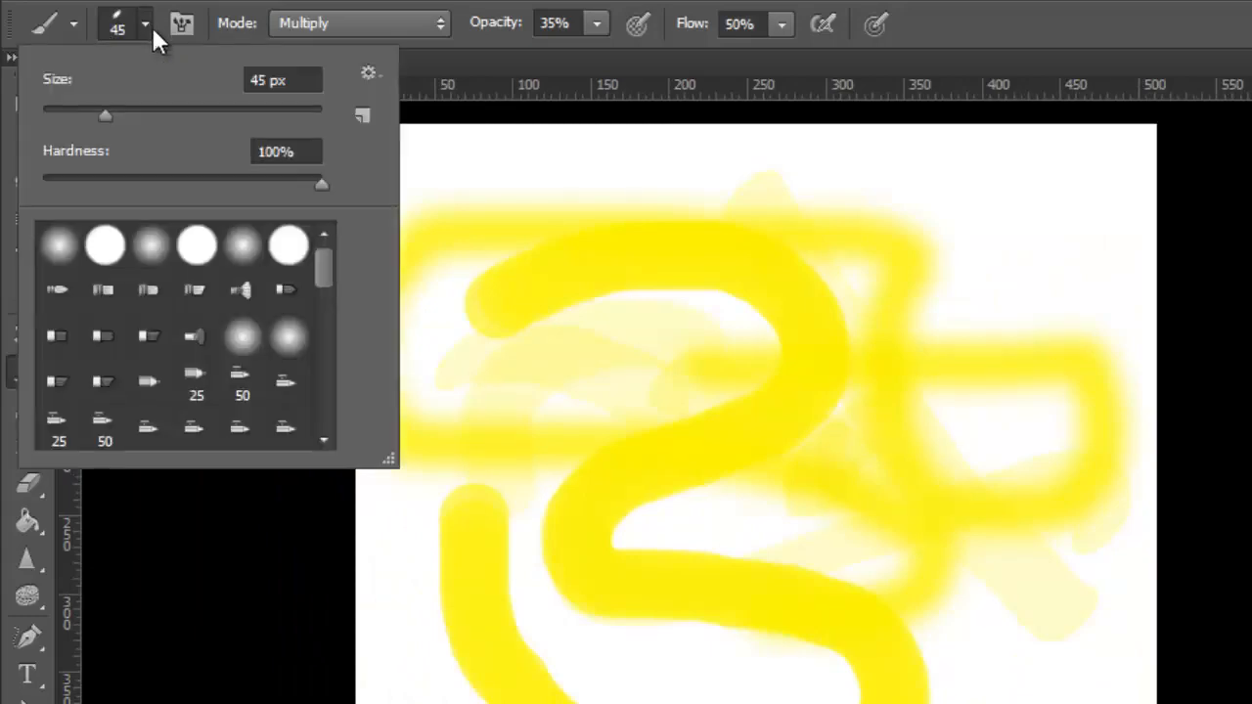
pyautogui.moveTo(324, 268); pyautogui.dragTo(320, 440)
pyautogui.scroll(2, 279, 400)
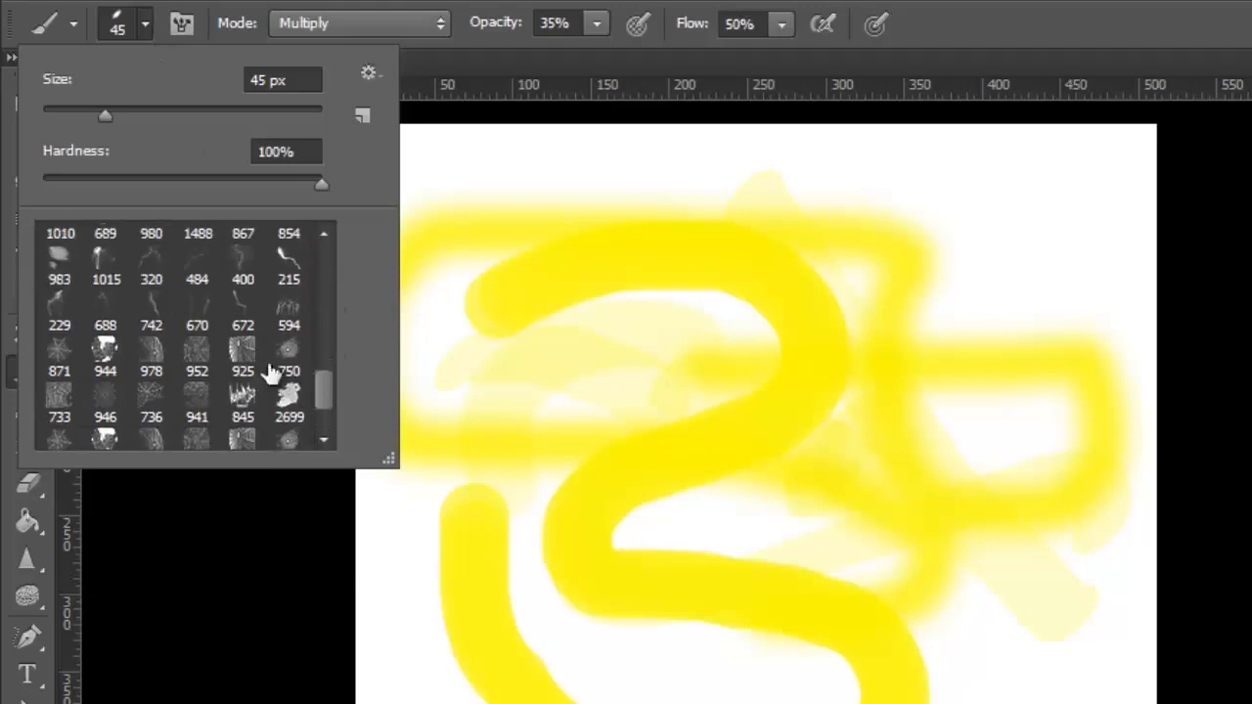
pyautogui.scroll(5, 168, 317)
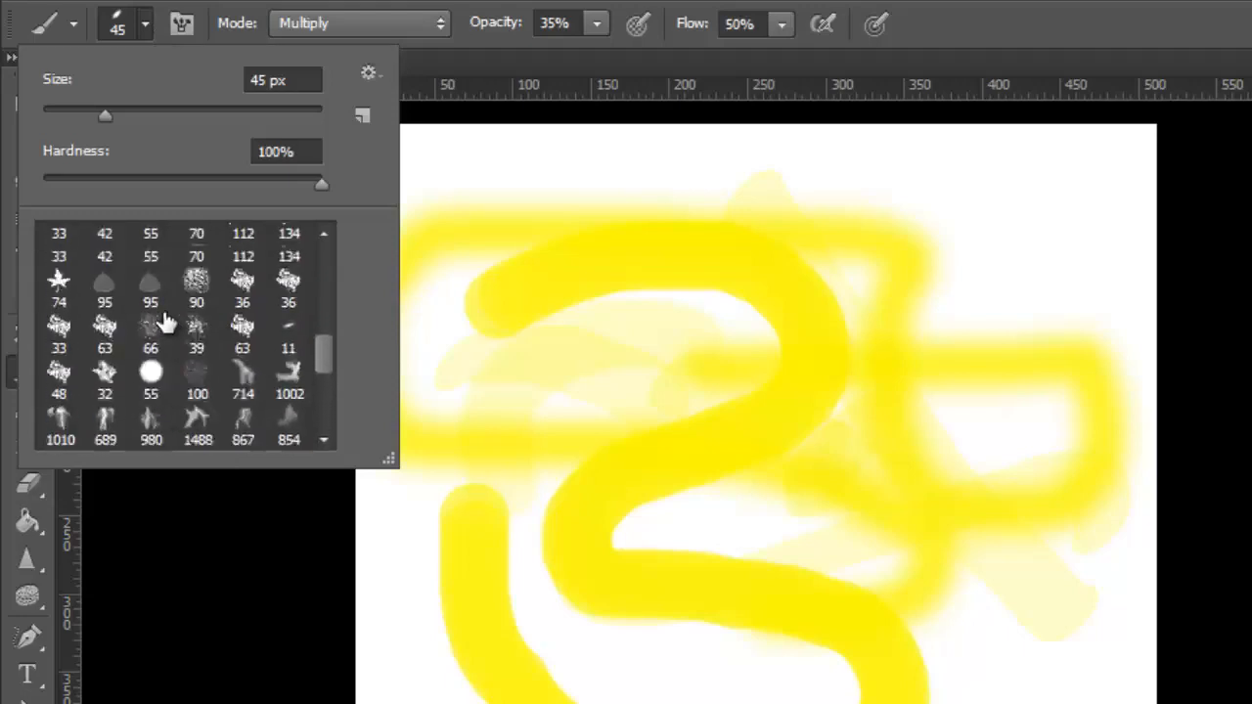
pyautogui.click(197, 332)
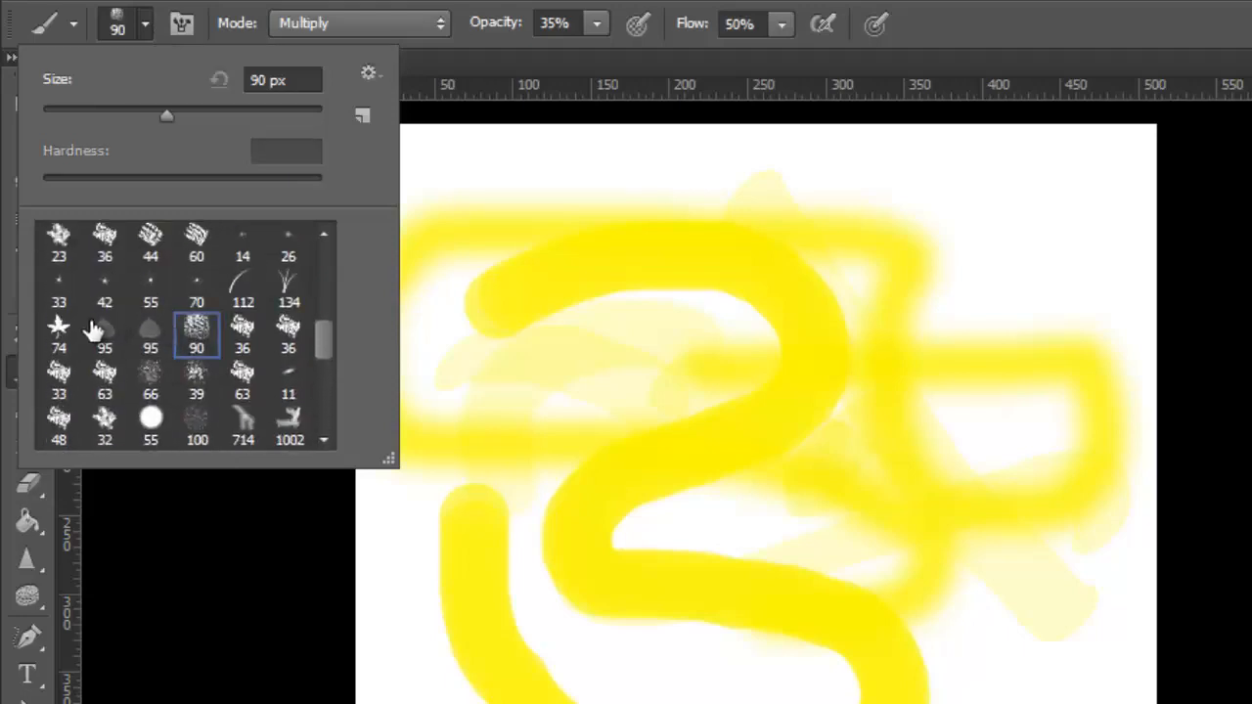
pyautogui.click(58, 331)
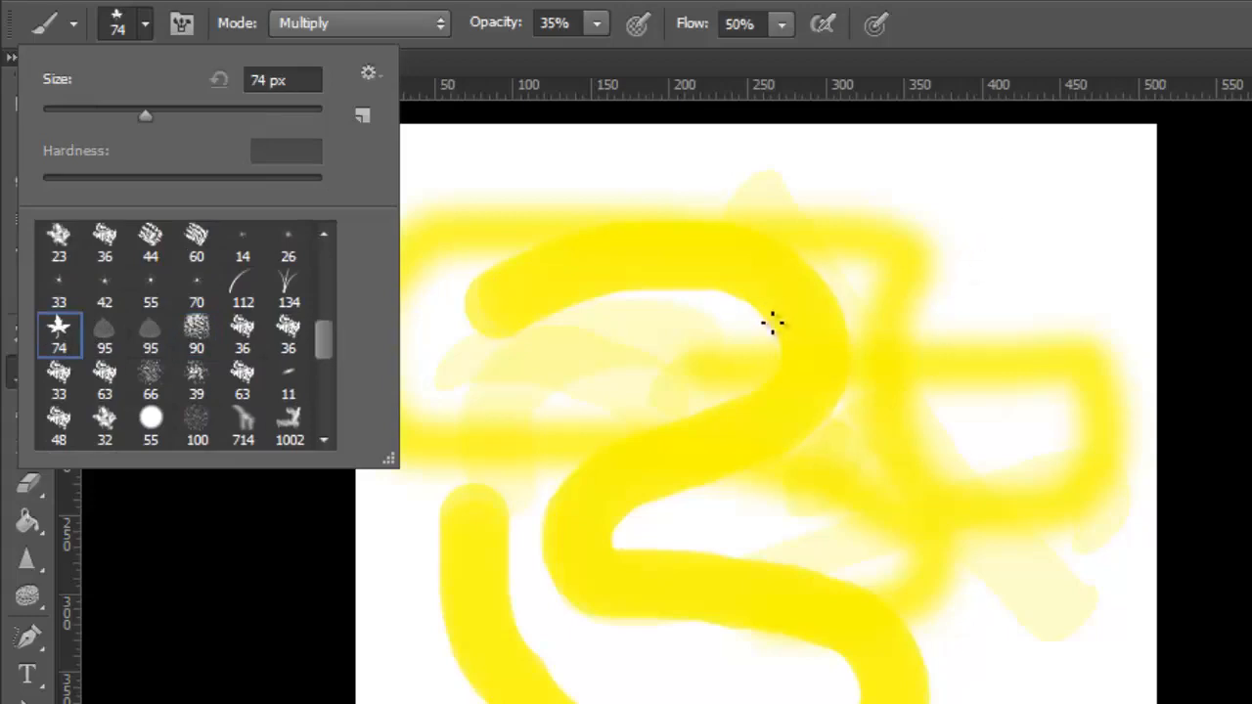
pyautogui.scroll(3, 687, 372)
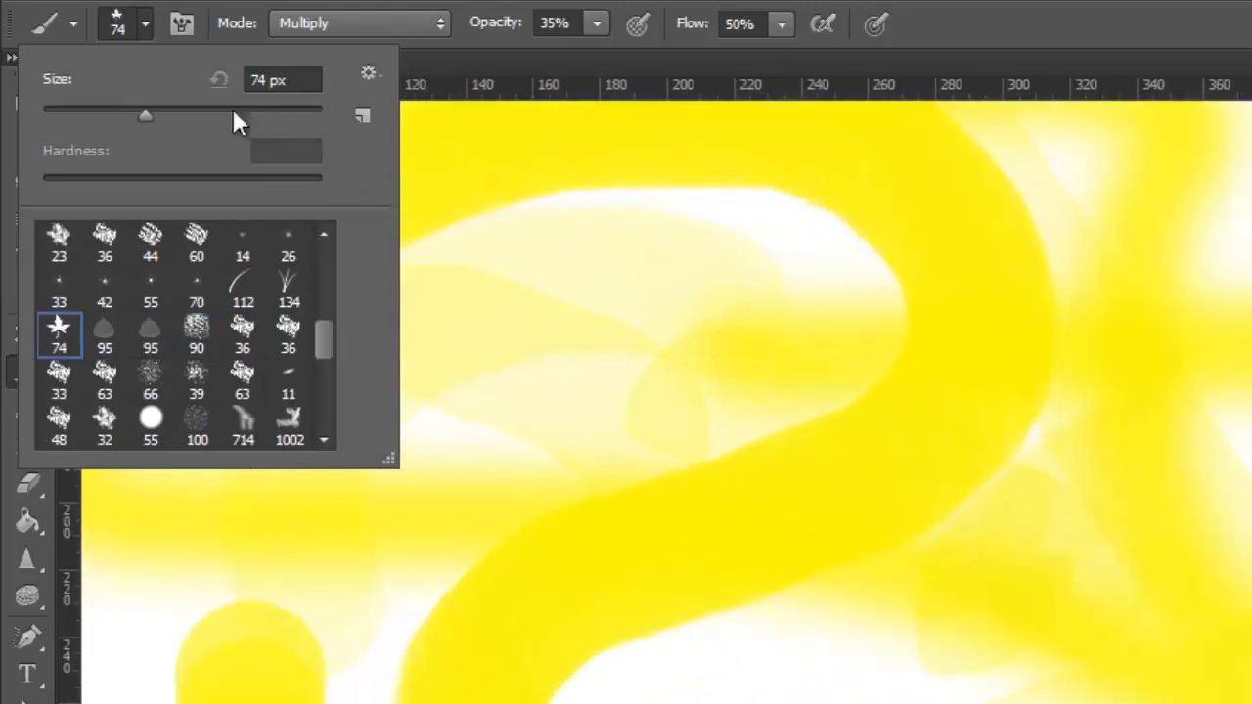
# Paint scattered maple leaves with the 74 px tip down the canvas's right side and into its lower right area.
pyautogui.scroll(-7, 998, 387)
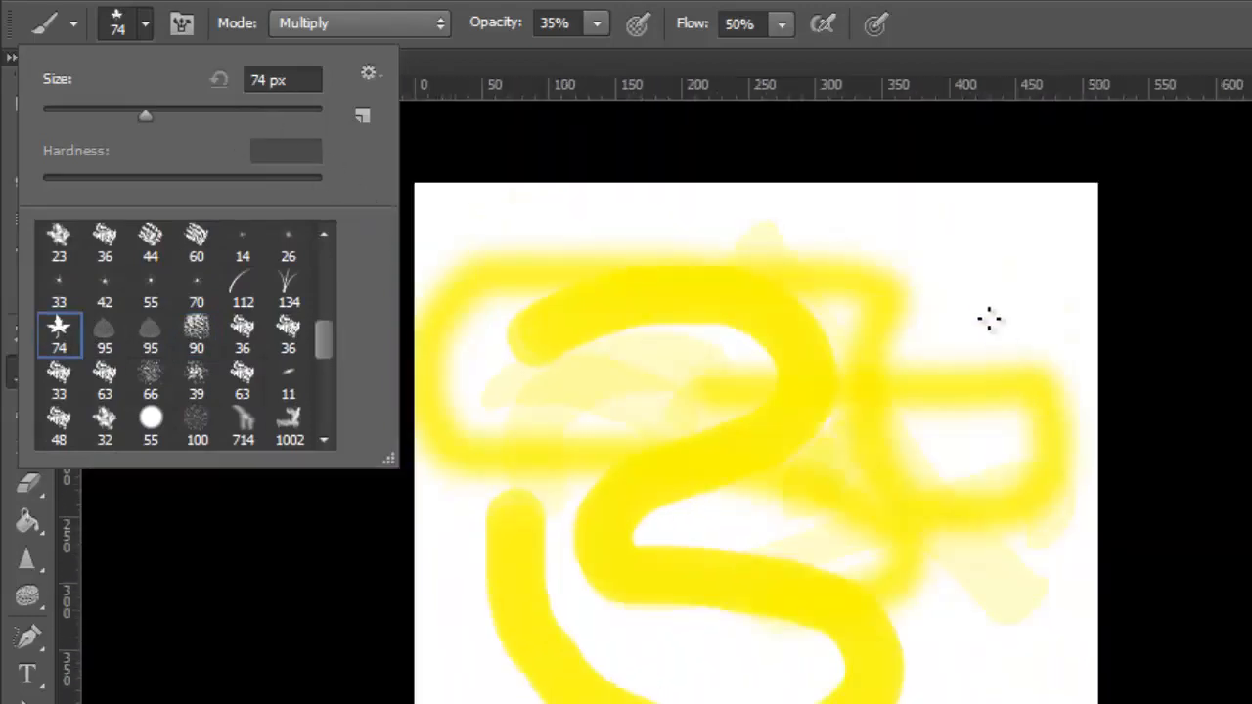
pyautogui.moveTo(987, 318); pyautogui.dragTo(998, 382)
pyautogui.moveTo(964, 479); pyautogui.dragTo(978, 656)
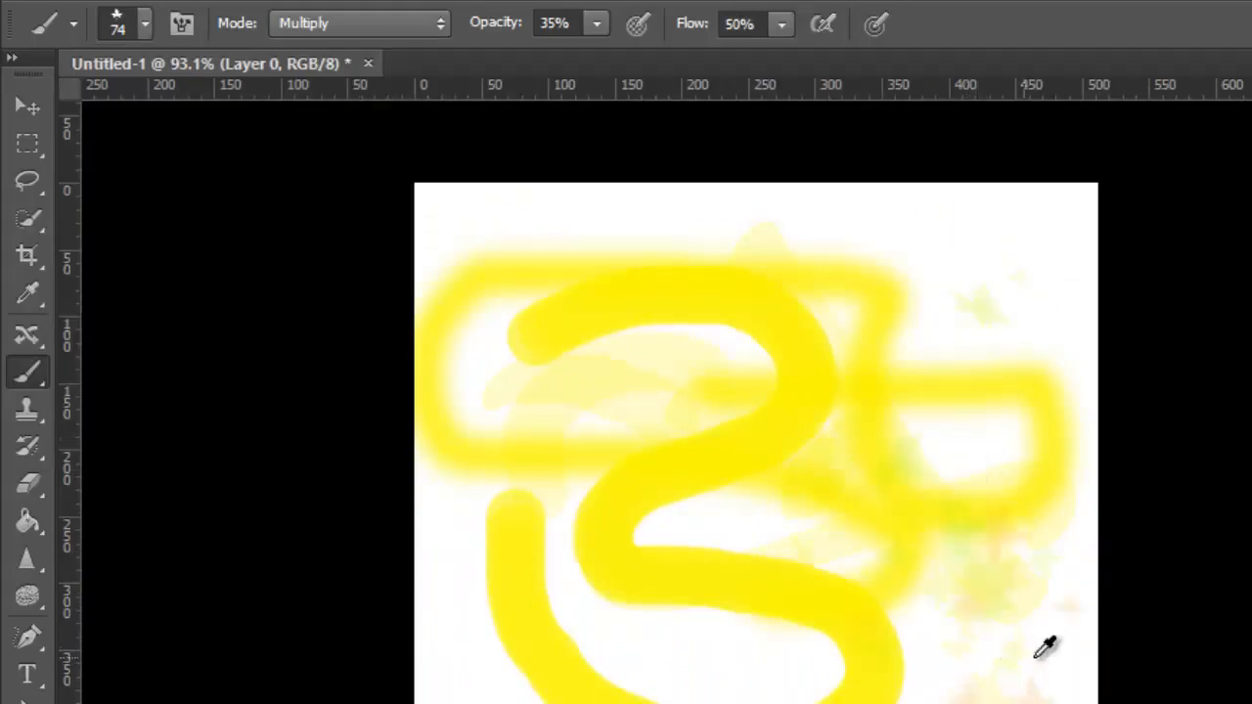
pyautogui.scroll(2, 1144, 668)
pyautogui.scroll(4, 1144, 667)
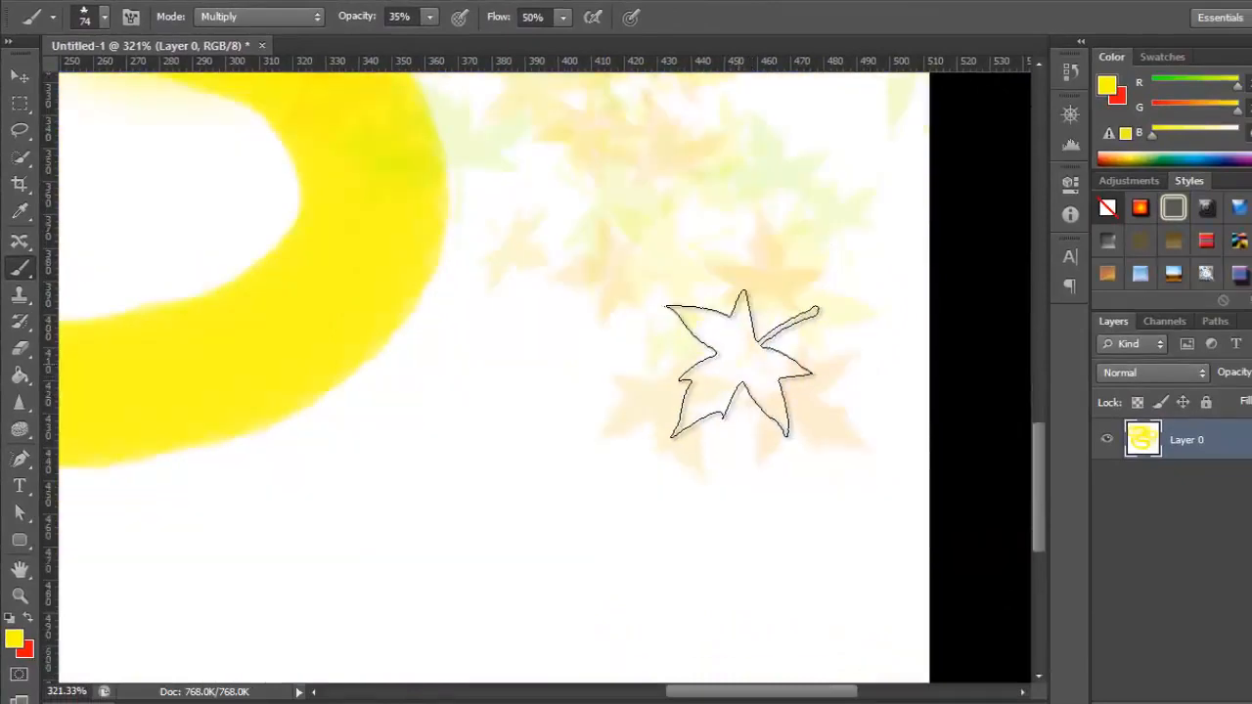
pyautogui.moveTo(396, 462)
pyautogui.mouseDown()
pyautogui.moveTo(498, 533)
pyautogui.moveTo(666, 217)
pyautogui.moveTo(261, 317)
pyautogui.moveTo(581, 341)
pyautogui.moveTo(412, 472)
pyautogui.moveTo(394, 459)
pyautogui.moveTo(759, 460)
pyautogui.mouseUp()
# Extend the scattered maple leaves across the lower, left and upper parts of the canvas.
pyautogui.scroll(-5, 754, 280)
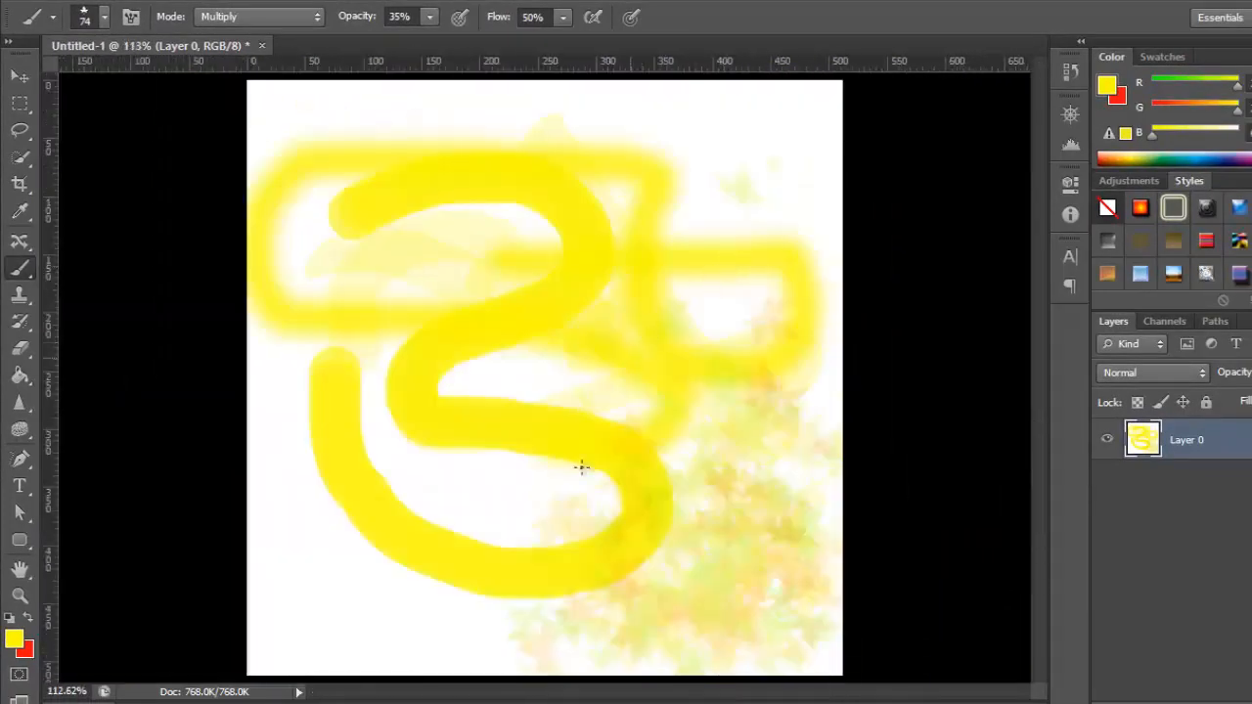
pyautogui.moveTo(668, 583)
pyautogui.mouseDown()
pyautogui.moveTo(538, 610)
pyautogui.moveTo(316, 578)
pyautogui.moveTo(299, 592)
pyautogui.moveTo(470, 658)
pyautogui.moveTo(465, 643)
pyautogui.moveTo(320, 603)
pyautogui.moveTo(386, 631)
pyautogui.moveTo(526, 624)
pyautogui.moveTo(355, 618)
pyautogui.moveTo(224, 487)
pyautogui.moveTo(273, 417)
pyautogui.moveTo(375, 399)
pyautogui.moveTo(551, 471)
pyautogui.moveTo(411, 452)
pyautogui.moveTo(653, 423)
pyautogui.moveTo(726, 258)
pyautogui.moveTo(513, 360)
pyautogui.moveTo(408, 286)
pyautogui.moveTo(339, 191)
pyautogui.moveTo(389, 215)
pyautogui.mouseUp()
pyautogui.scroll(3, 389, 215)
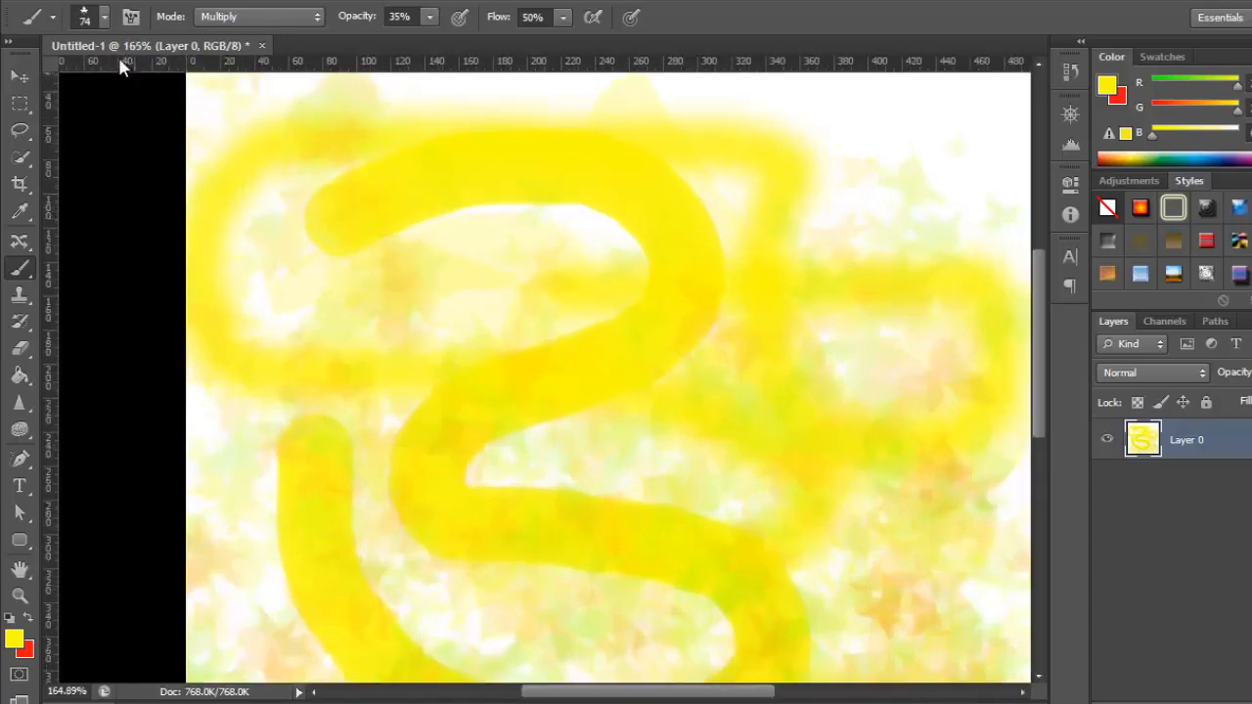
# Choose the 45 px spatter tip, paint a long diagonal stroke to the upper right and darken the upper left area with overlapping strokes.
pyautogui.click(104, 20)
pyautogui.moveTo(233, 241); pyautogui.dragTo(236, 154)
pyautogui.moveTo(233, 203); pyautogui.dragTo(235, 211)
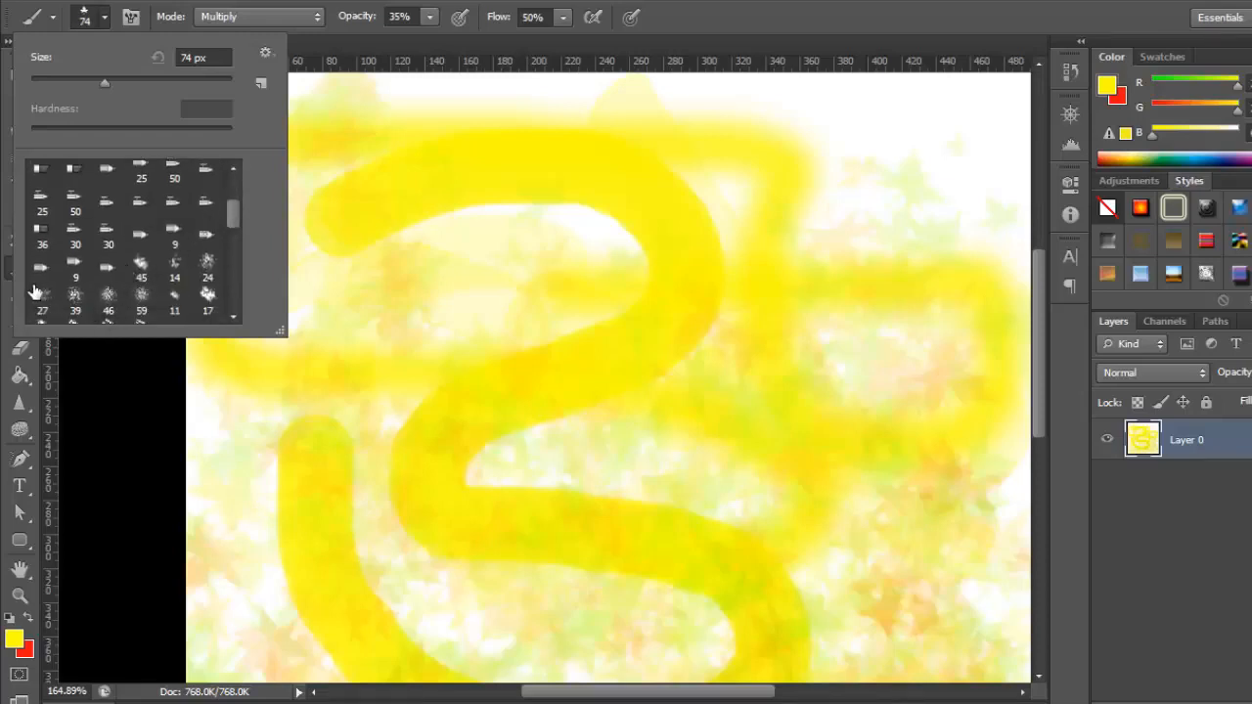
pyautogui.click(141, 274)
pyautogui.press('Return')
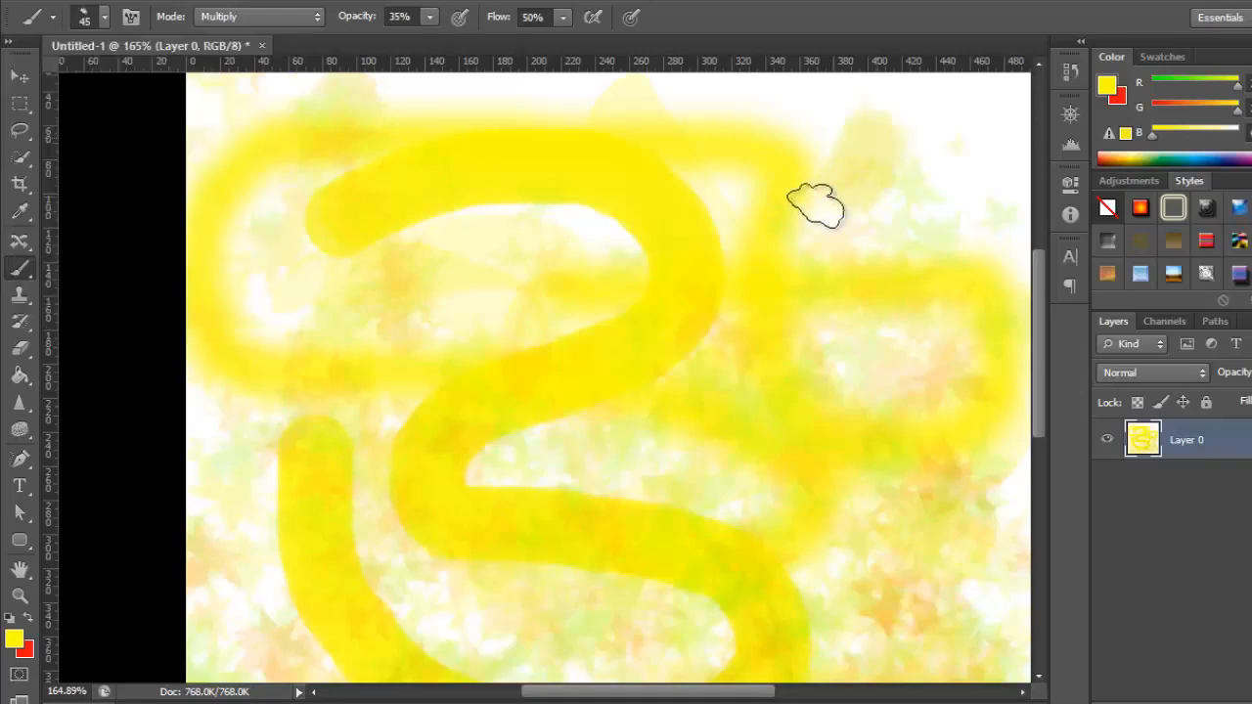
pyautogui.moveTo(338, 269)
pyautogui.mouseDown()
pyautogui.moveTo(923, 89)
pyautogui.moveTo(1017, 73)
pyautogui.mouseUp()
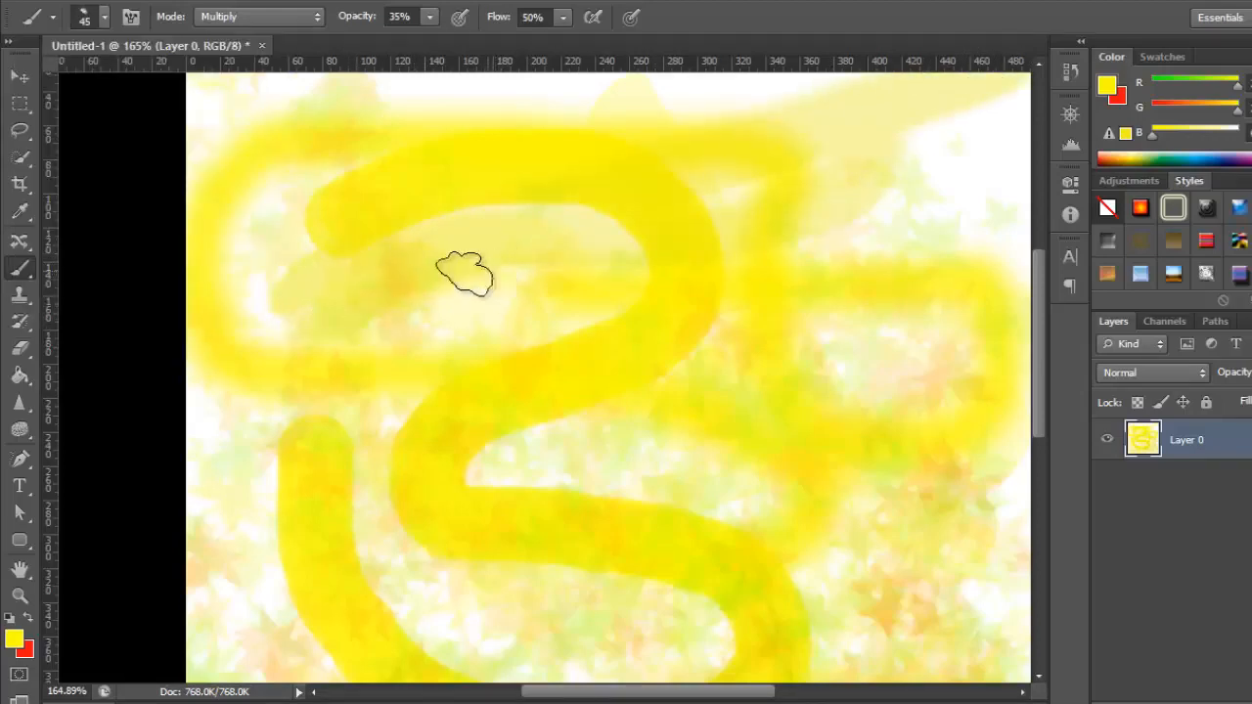
pyautogui.moveTo(316, 326)
pyautogui.mouseDown()
pyautogui.moveTo(490, 256)
pyautogui.moveTo(435, 327)
pyautogui.moveTo(391, 421)
pyautogui.mouseUp()
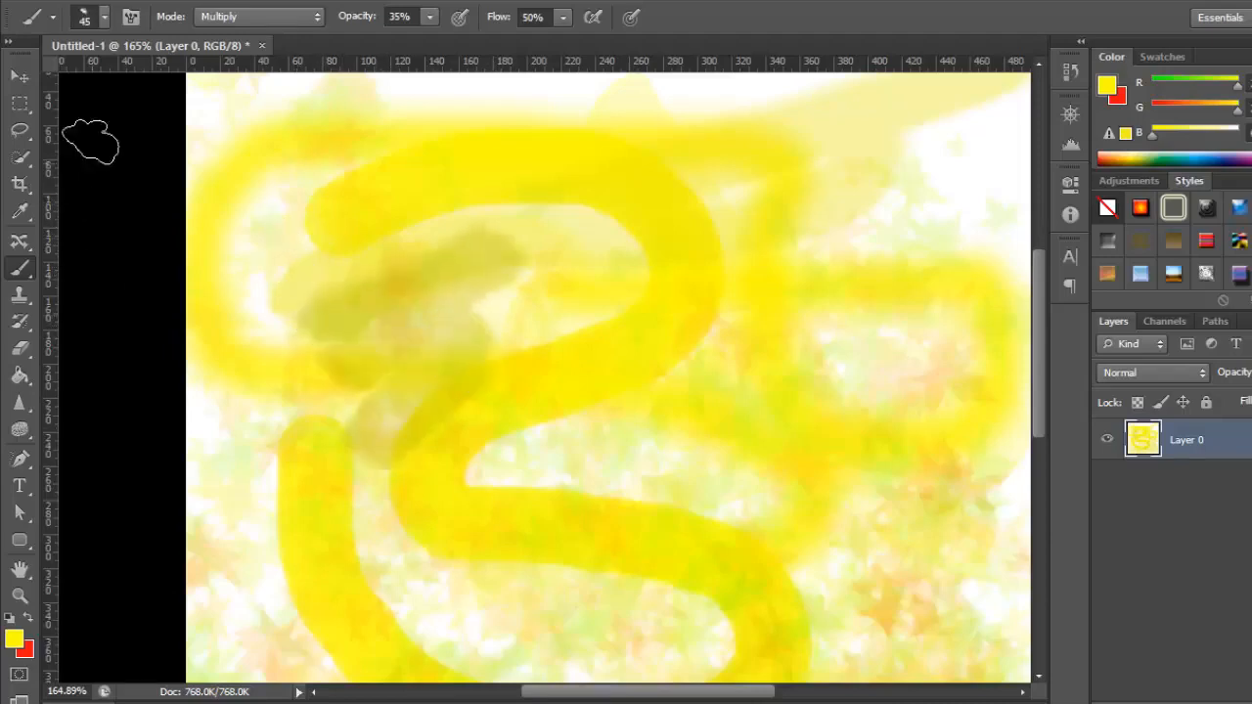
# Choose the hard round brush tip with 100% hardness and enlarge it to 246 px.
pyautogui.click(103, 16)
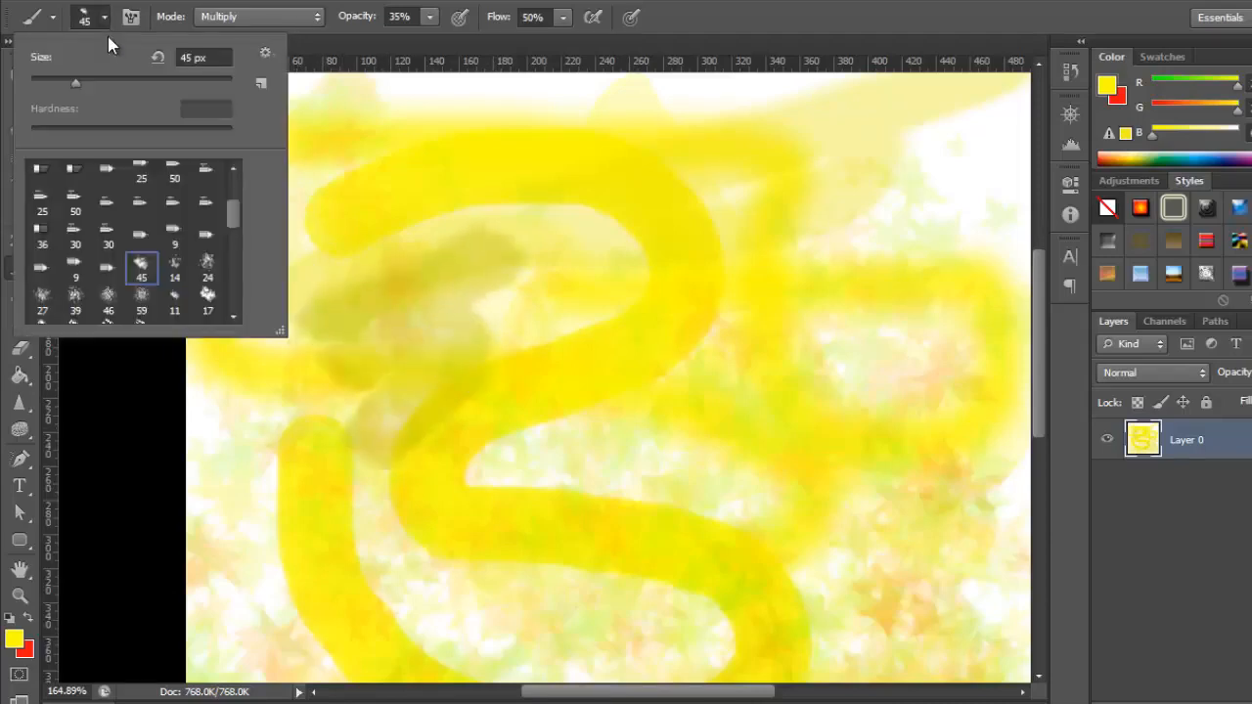
pyautogui.click(103, 17)
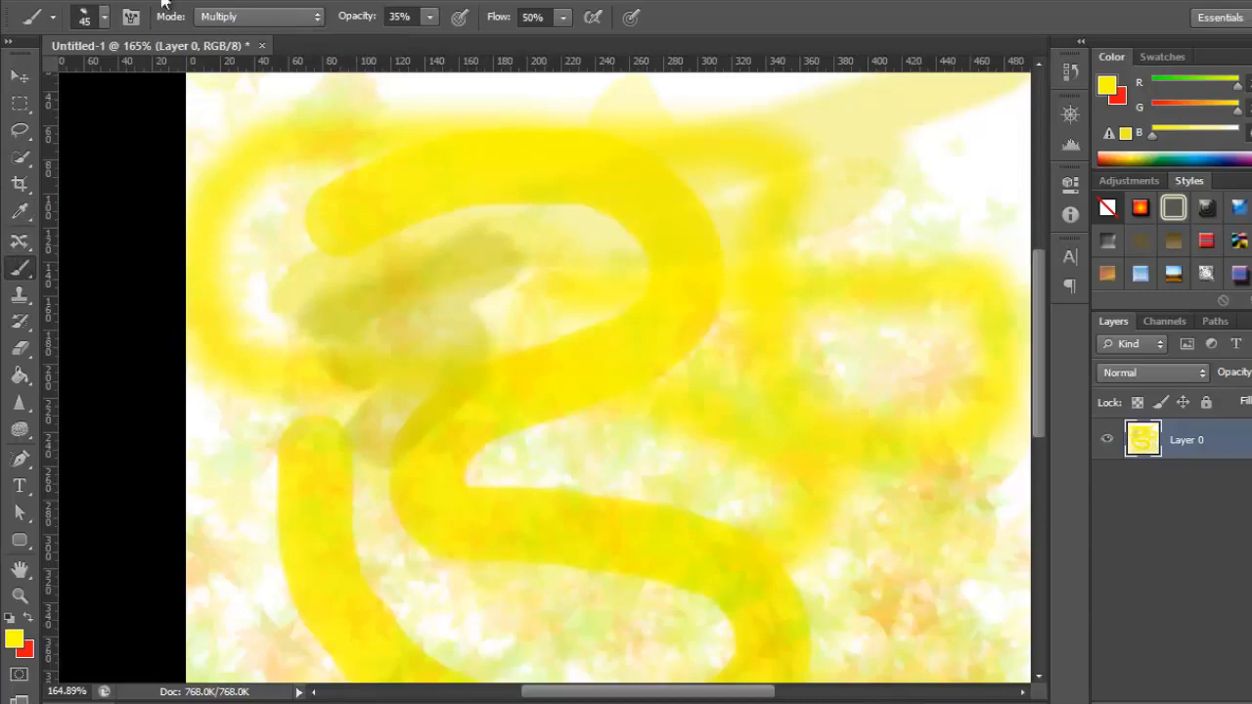
pyautogui.click(105, 20)
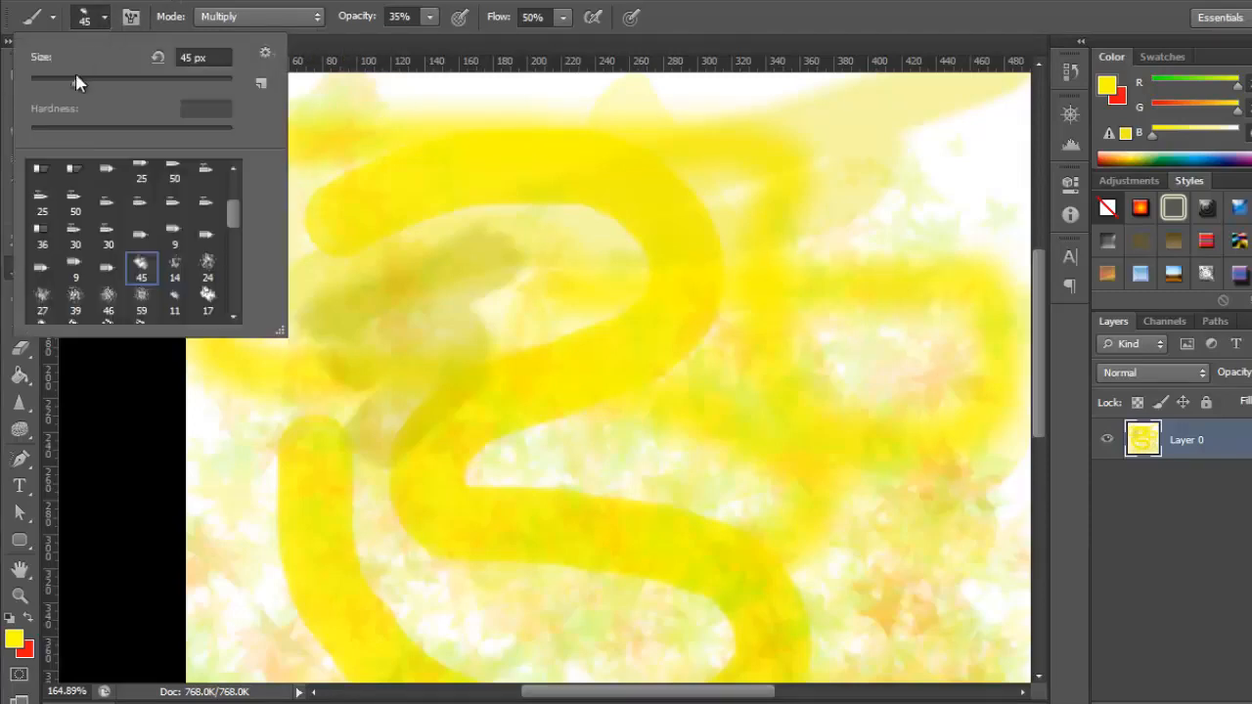
pyautogui.click(74, 200)
pyautogui.moveTo(233, 225); pyautogui.dragTo(228, 164)
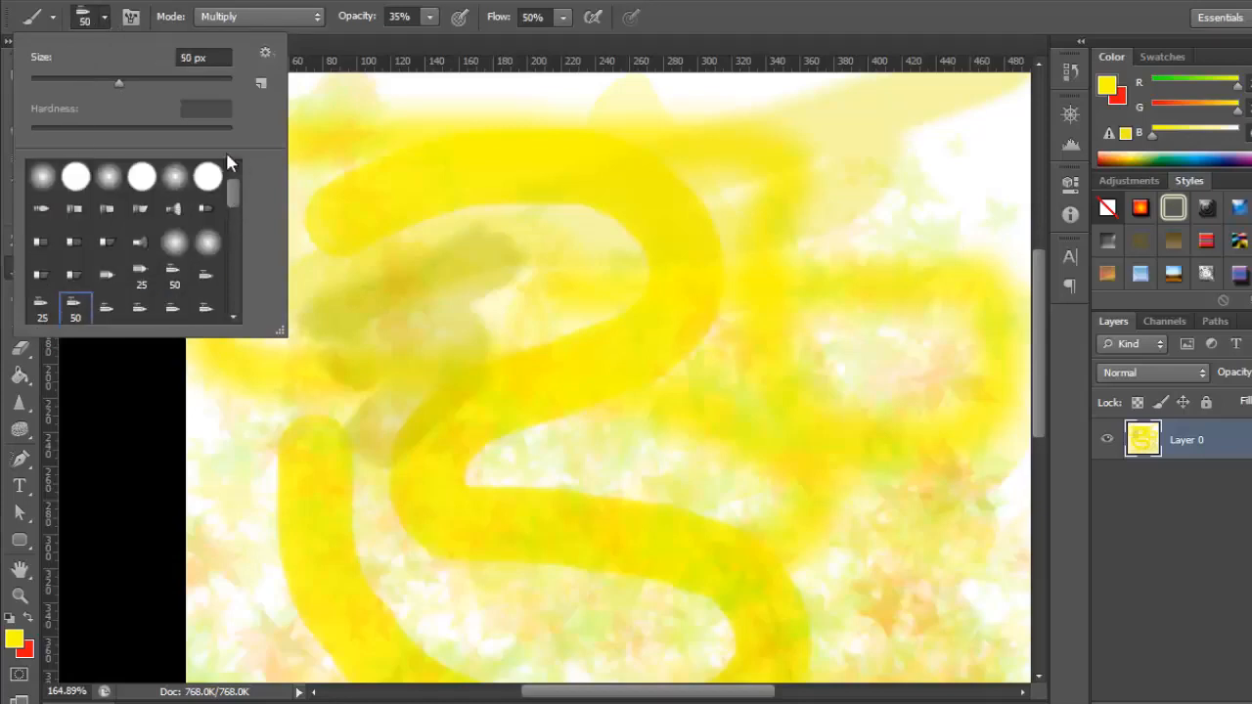
pyautogui.click(76, 176)
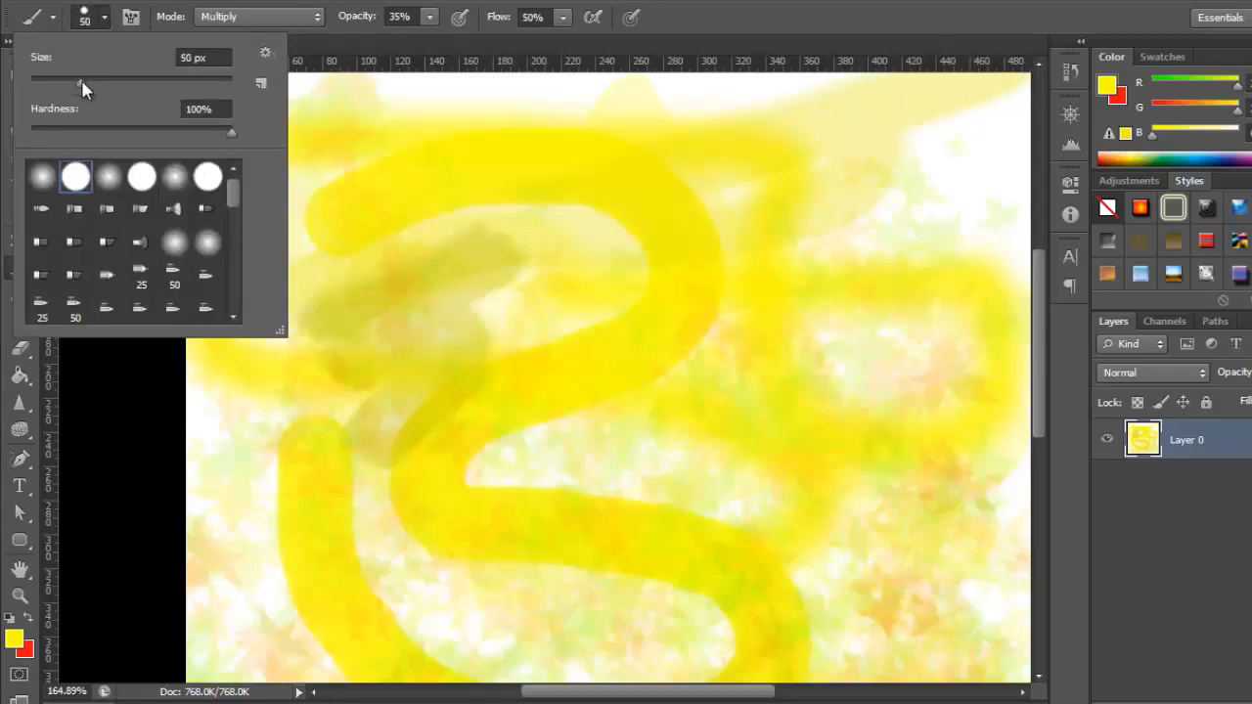
pyautogui.moveTo(84, 86); pyautogui.dragTo(86, 91)
pyautogui.moveTo(196, 101); pyautogui.dragTo(187, 95)
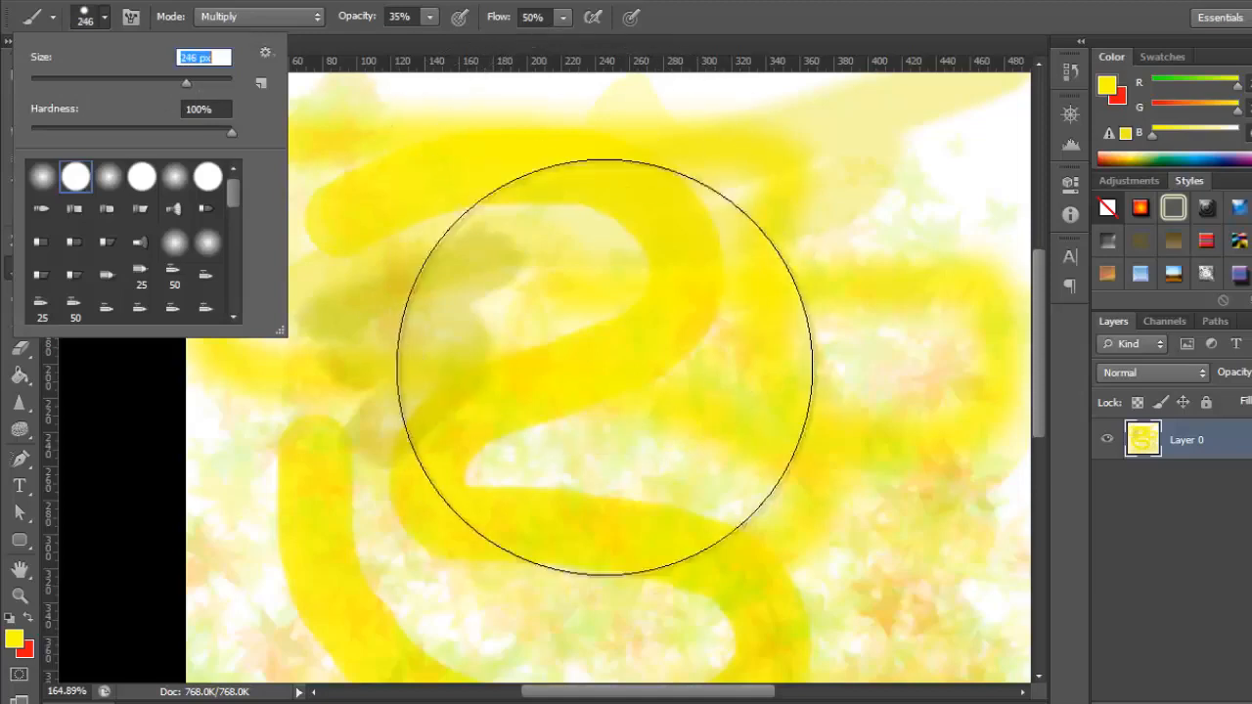
pyautogui.click(675, 366)
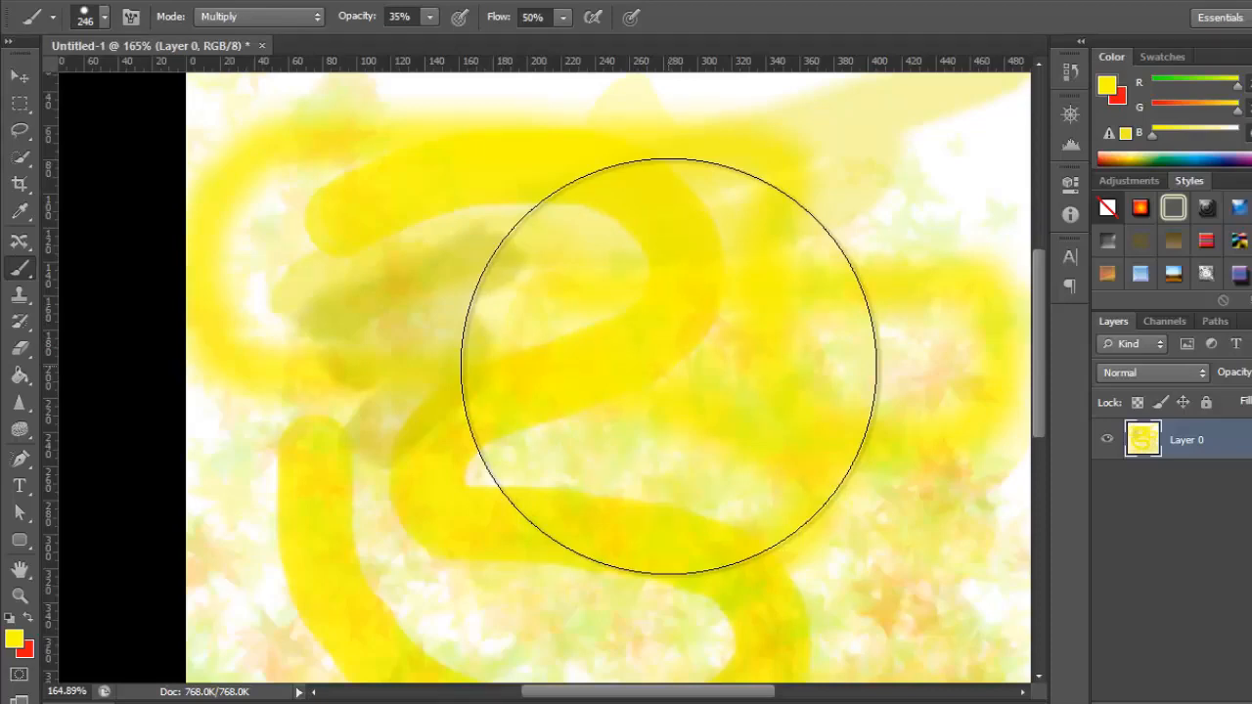
# Reduce the brush size stepwise to 50 px and enlarge it stepwise to 90 px.
pyautogui.press('[')
pyautogui.press('[')
pyautogui.press('[')
pyautogui.press('[')
pyautogui.press('[')
pyautogui.press('[')
pyautogui.press('[')
pyautogui.press('[')
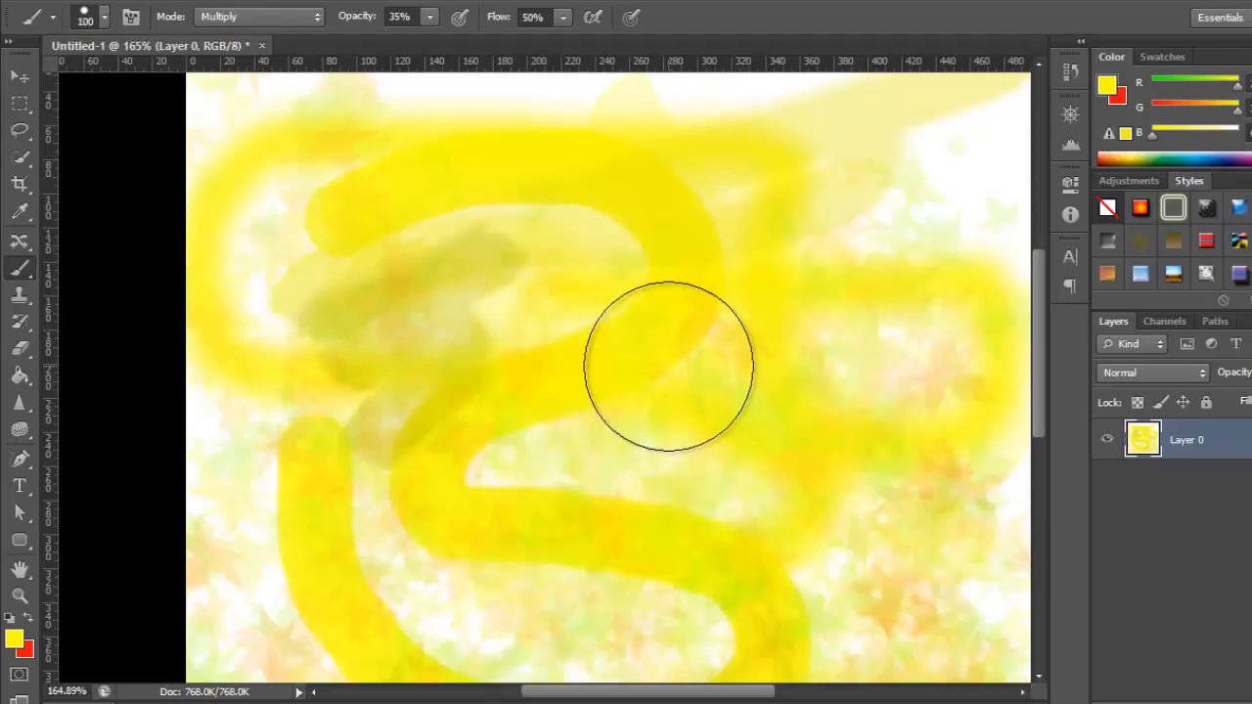
pyautogui.press('[')
pyautogui.press('[')
pyautogui.press('[')
pyautogui.press(']')
pyautogui.press(']')
pyautogui.press(']')
pyautogui.press(']')
pyautogui.press(']')
pyautogui.press(']')
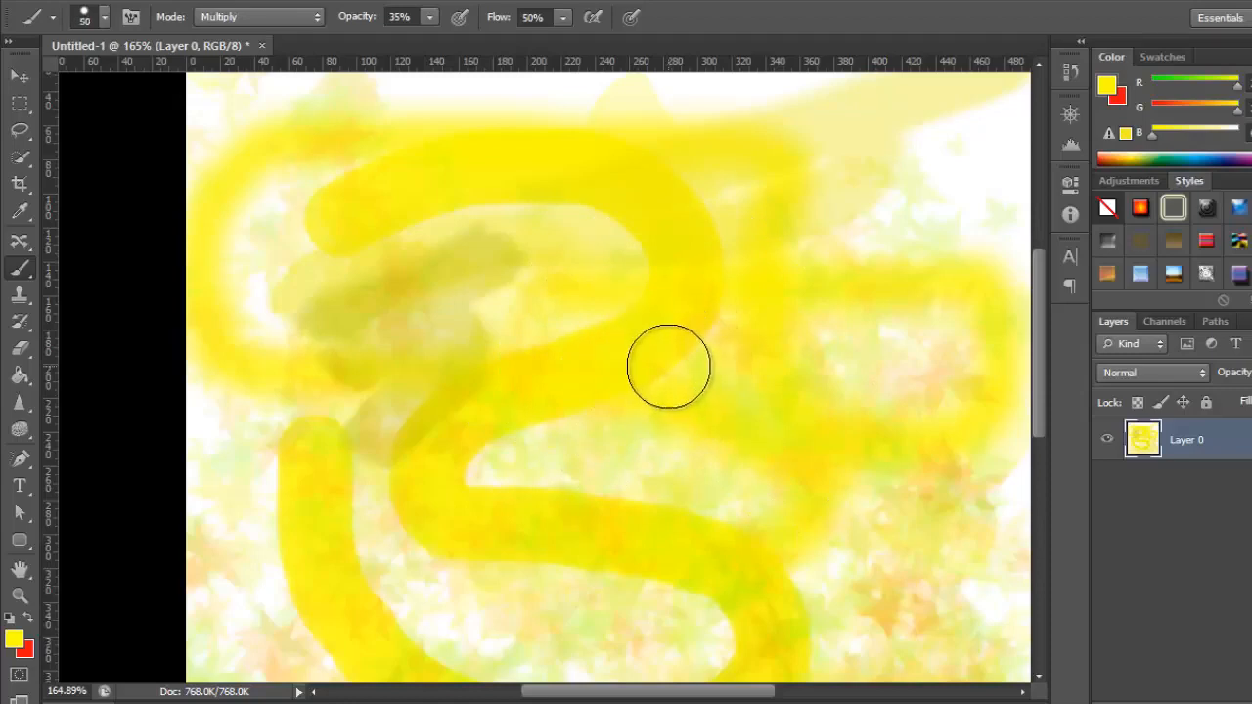
# Set the brush size to 48 px and the hardness to 44%, and paint over the upper right area of the canvas.
pyautogui.click(102, 20)
pyautogui.moveTo(137, 83); pyautogui.dragTo(78, 84)
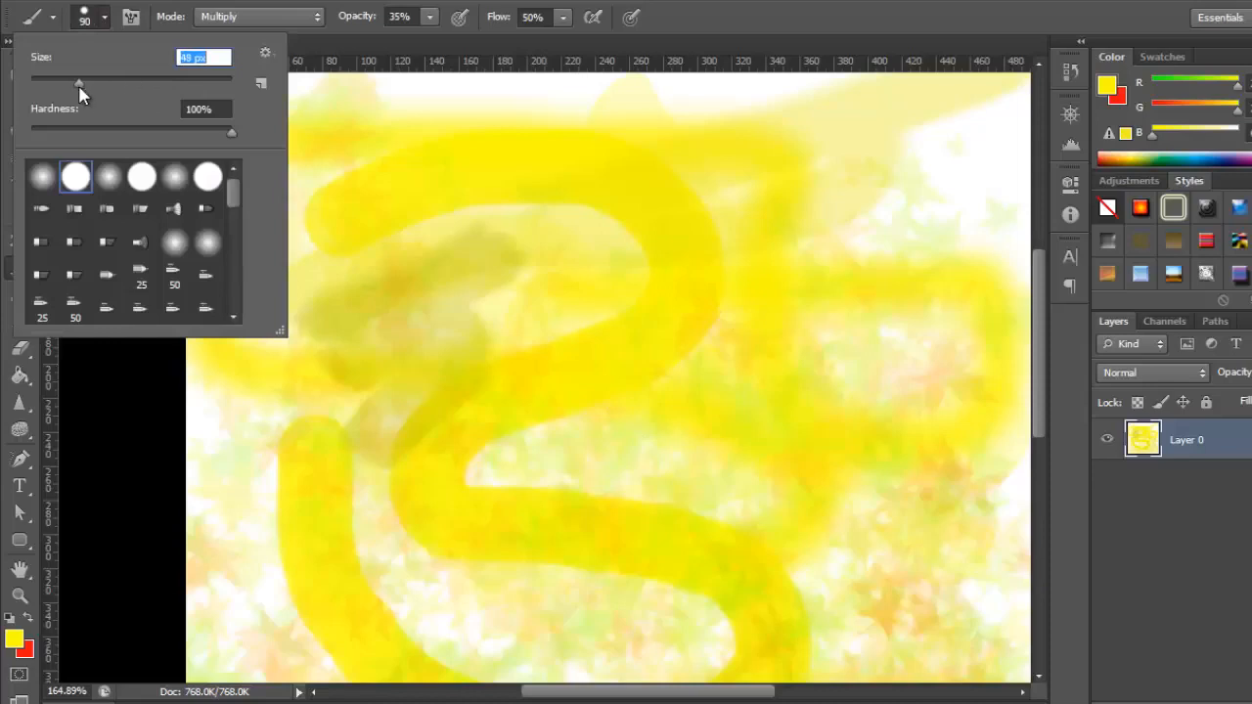
pyautogui.moveTo(231, 135); pyautogui.dragTo(133, 135)
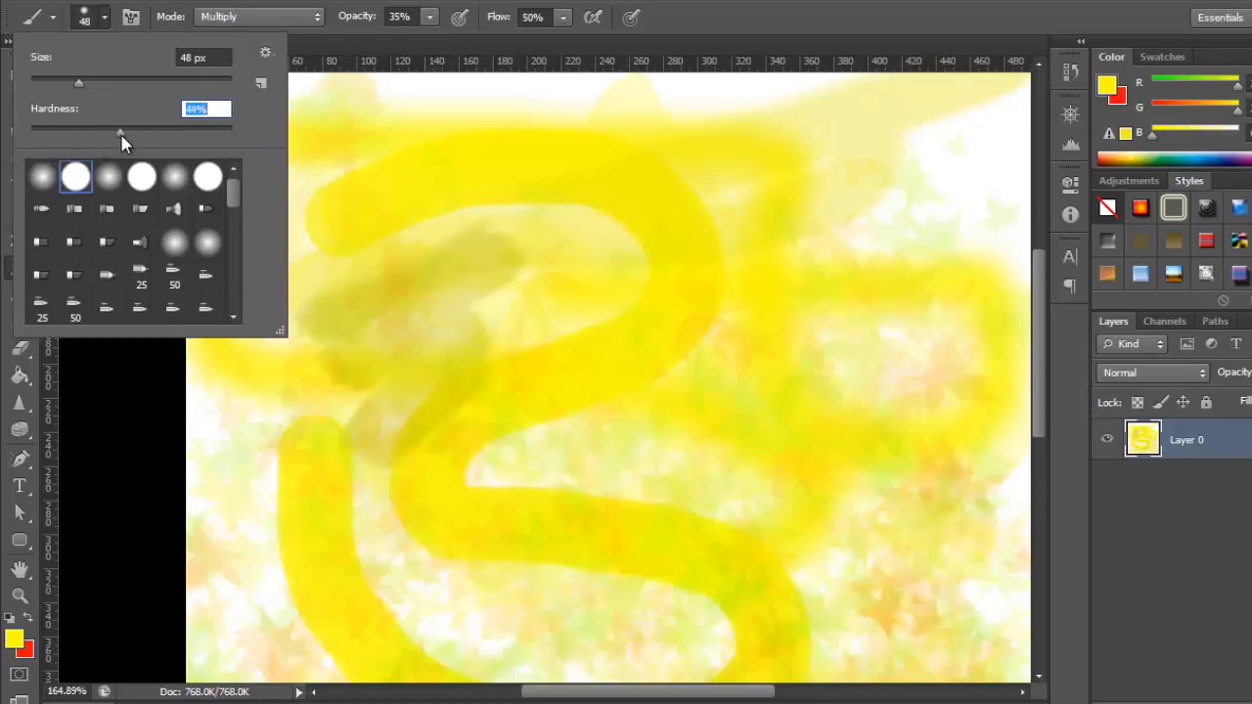
pyautogui.click(590, 180)
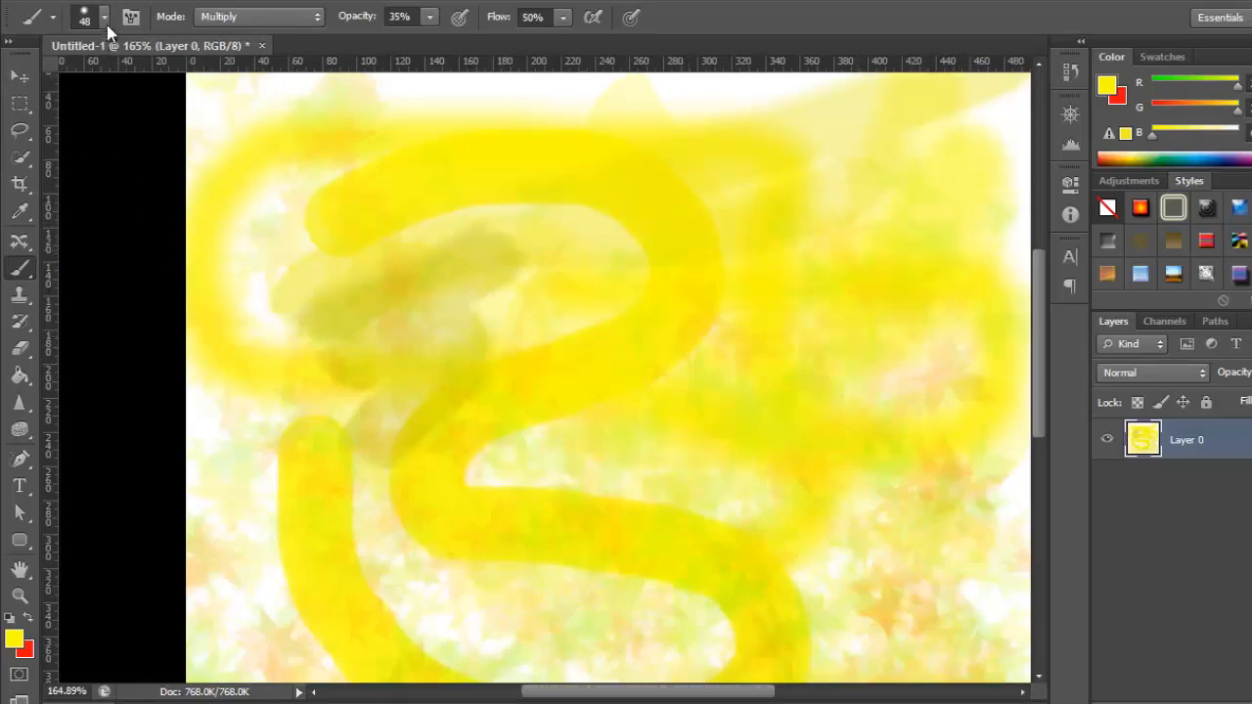
# Set the brush blend mode to Darken, cycle through the modes up to Overlay and paint inside the lower curve of the yellow stroke.
pyautogui.click(248, 20)
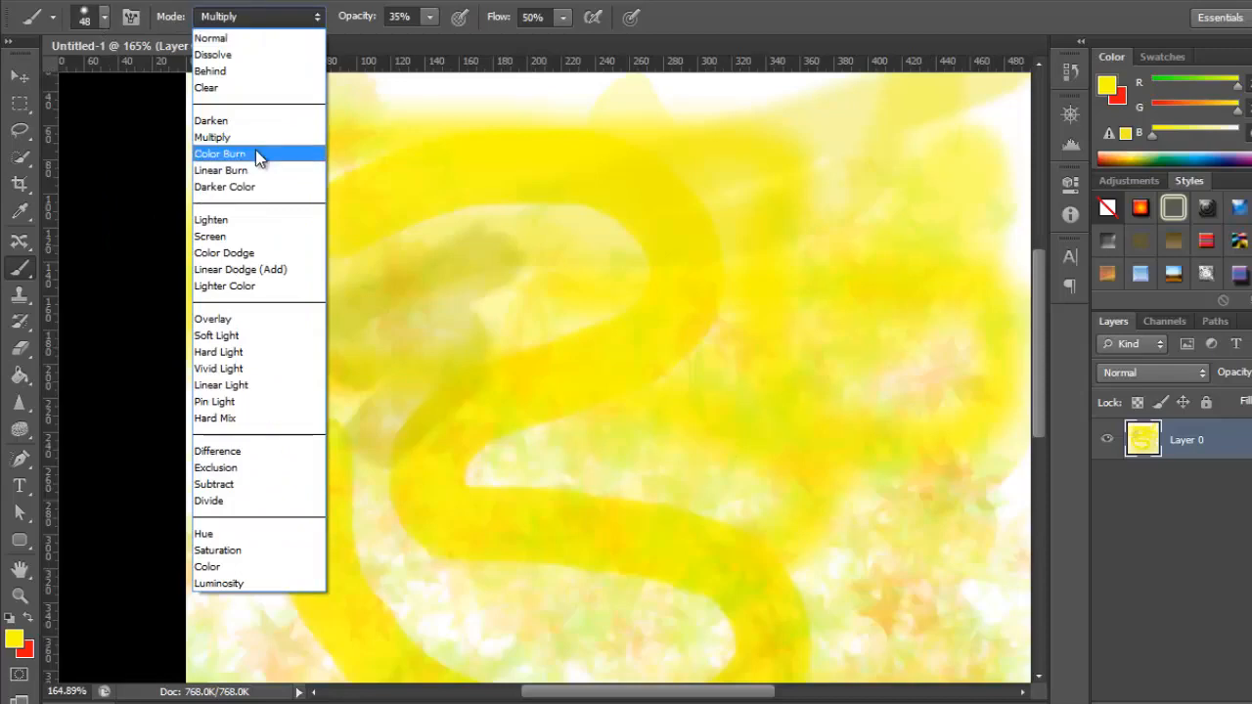
pyautogui.click(232, 16)
pyautogui.click(231, 18)
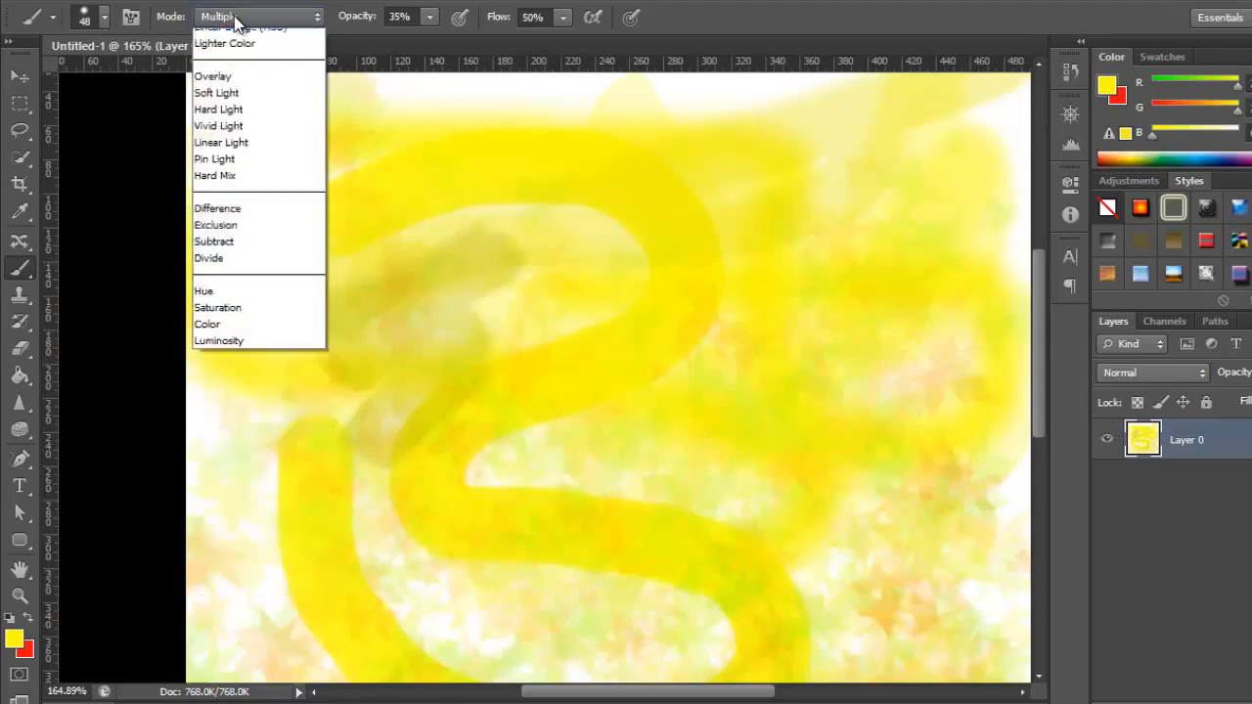
pyautogui.click(232, 120)
pyautogui.hotkey('shift', '+')
pyautogui.hotkey('shift', '+')
pyautogui.hotkey('shift', '+')
pyautogui.hotkey('shift', '+')
pyautogui.hotkey('shift', '+')
pyautogui.hotkey('shift', '+')
pyautogui.hotkey('shift', '+')
pyautogui.hotkey('shift', '+')
pyautogui.hotkey('shift', '+')
pyautogui.hotkey('shift', '+')
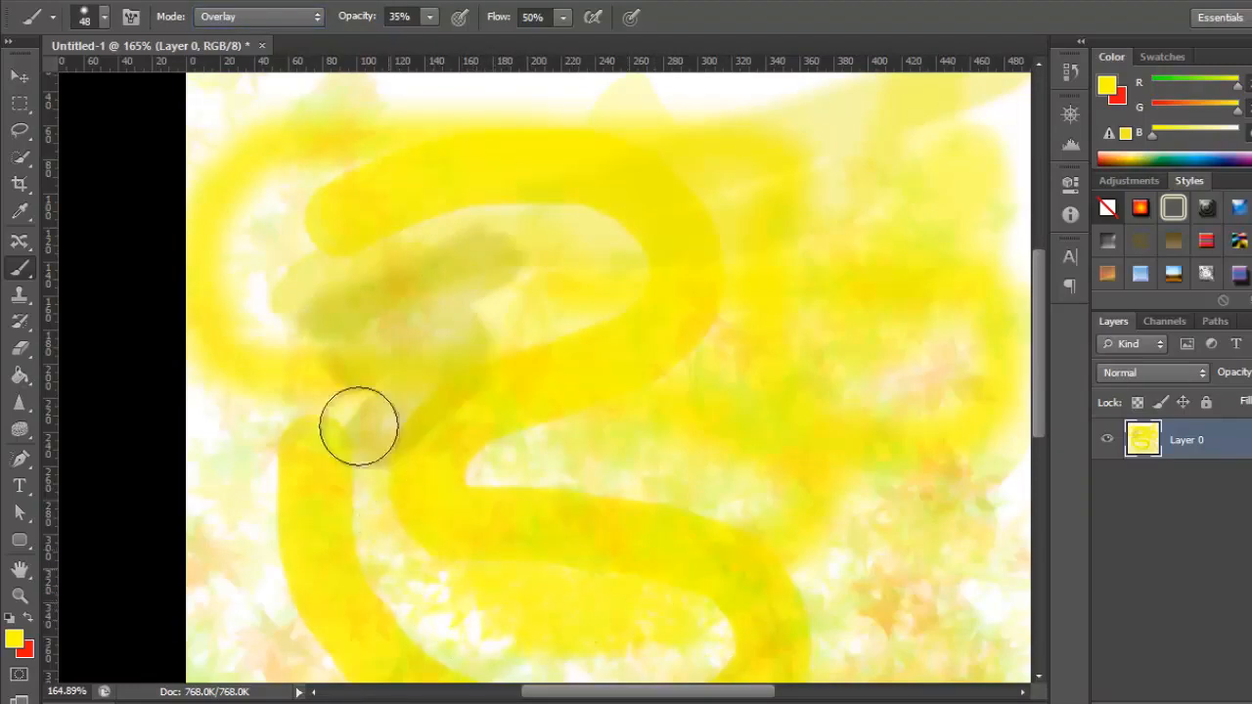
# Paint over the olive strokes in the upper left area with the brush in Darken mode, and change the mode to Multiply.
pyautogui.click(269, 14)
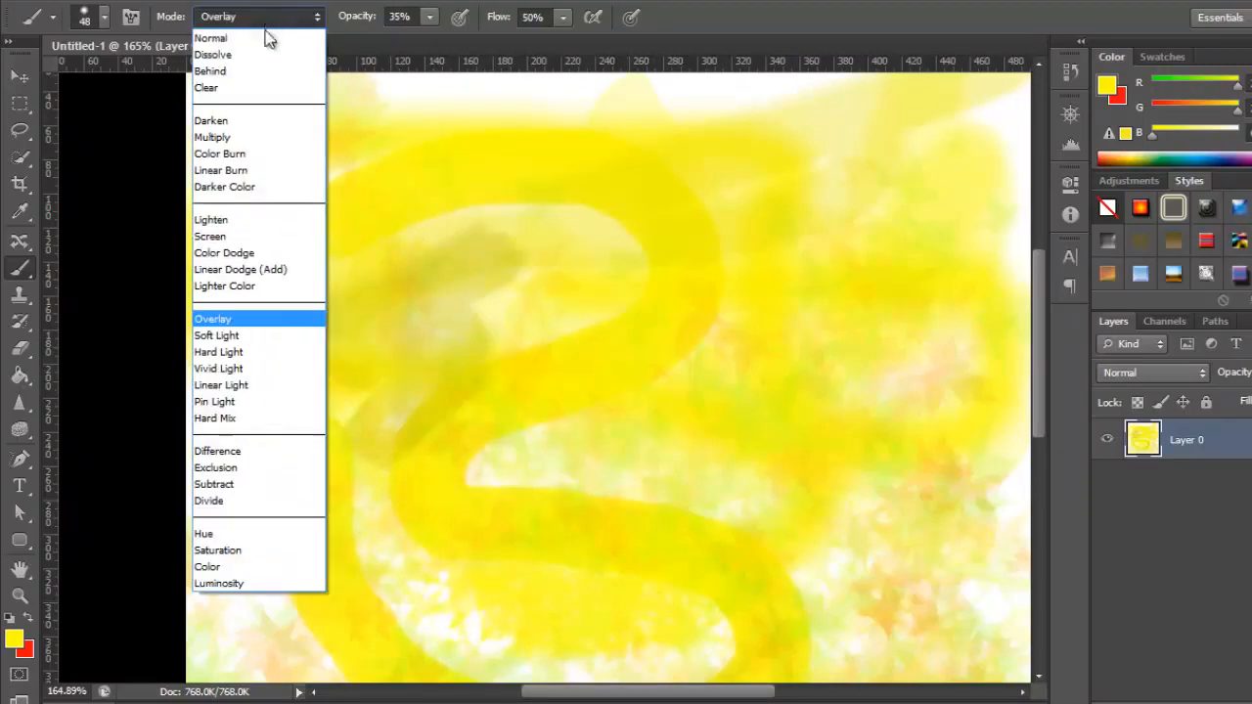
pyautogui.click(247, 120)
pyautogui.moveTo(357, 290)
pyautogui.mouseDown()
pyautogui.moveTo(564, 246)
pyautogui.moveTo(674, 252)
pyautogui.moveTo(349, 232)
pyautogui.mouseUp()
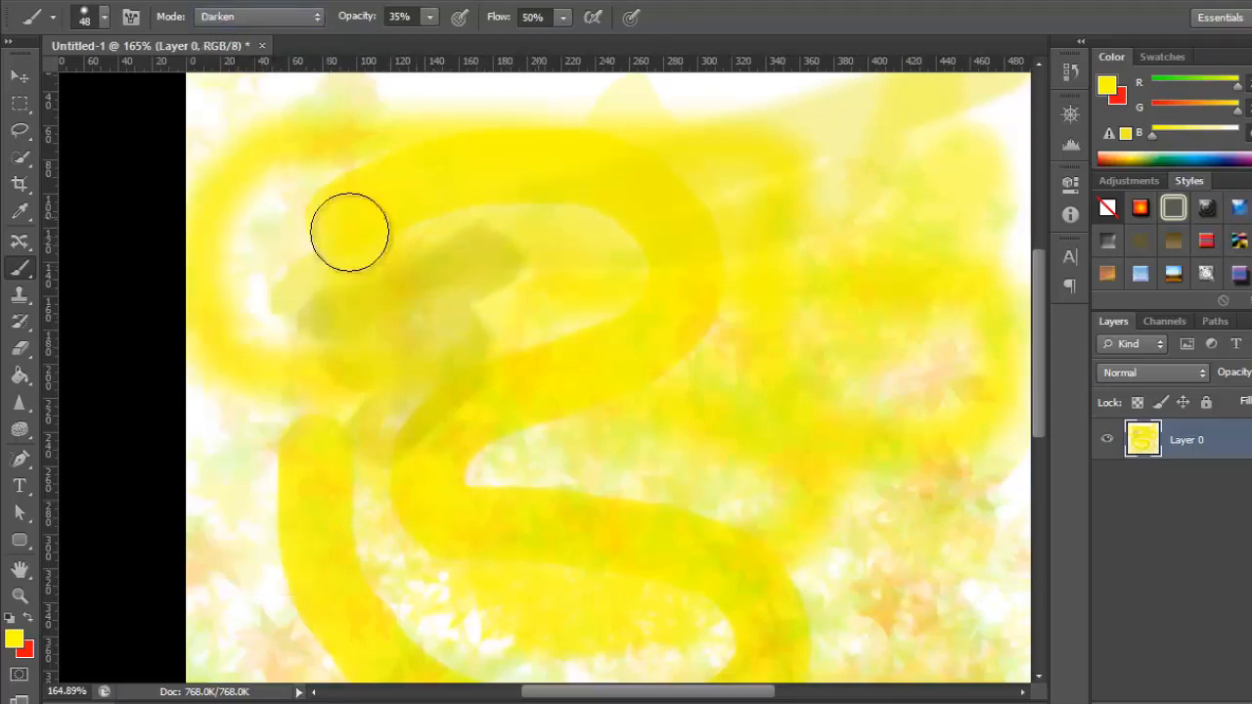
pyautogui.click(258, 18)
pyautogui.click(252, 136)
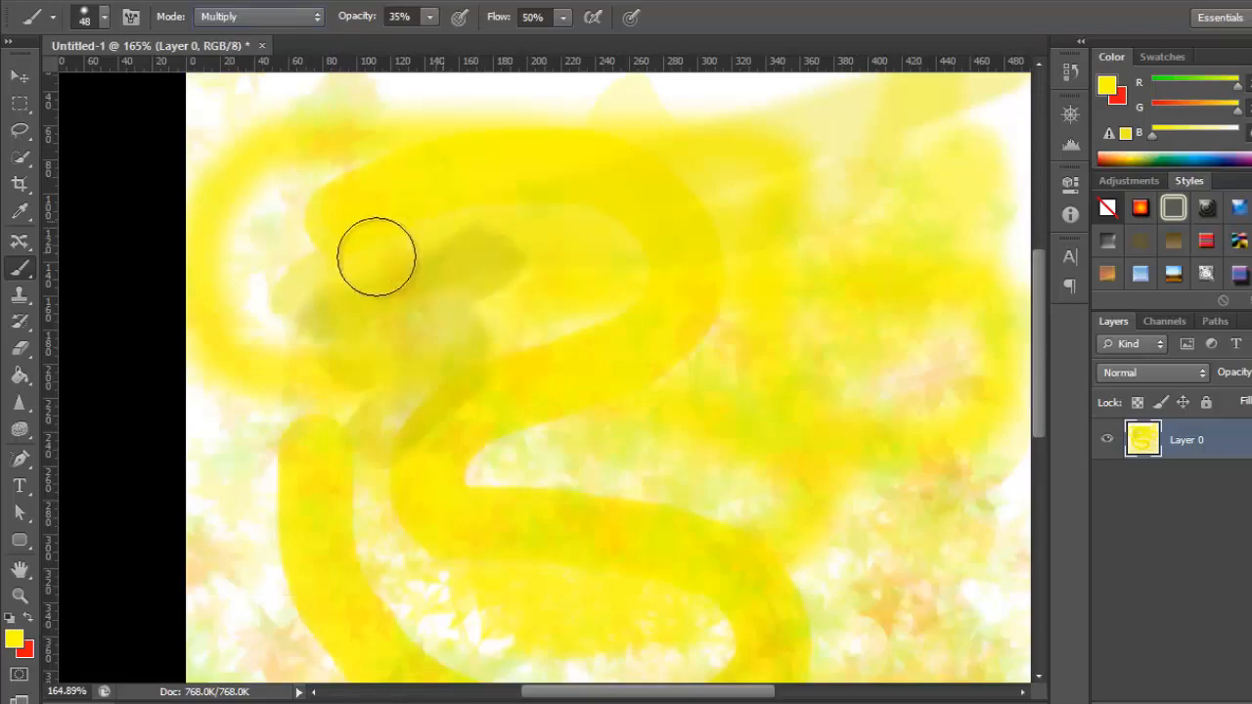
# Change the brush blend mode to Screen and paint over the olive strokes in the upper left area.
pyautogui.click(256, 16)
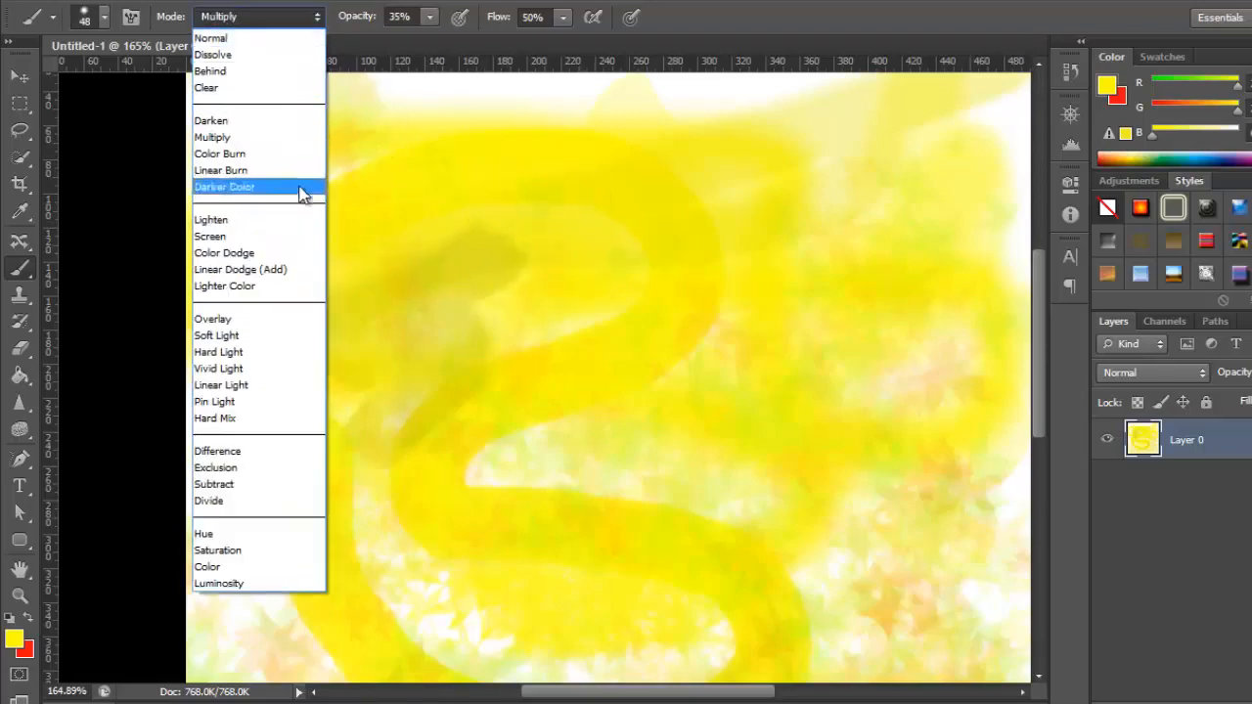
pyautogui.click(299, 237)
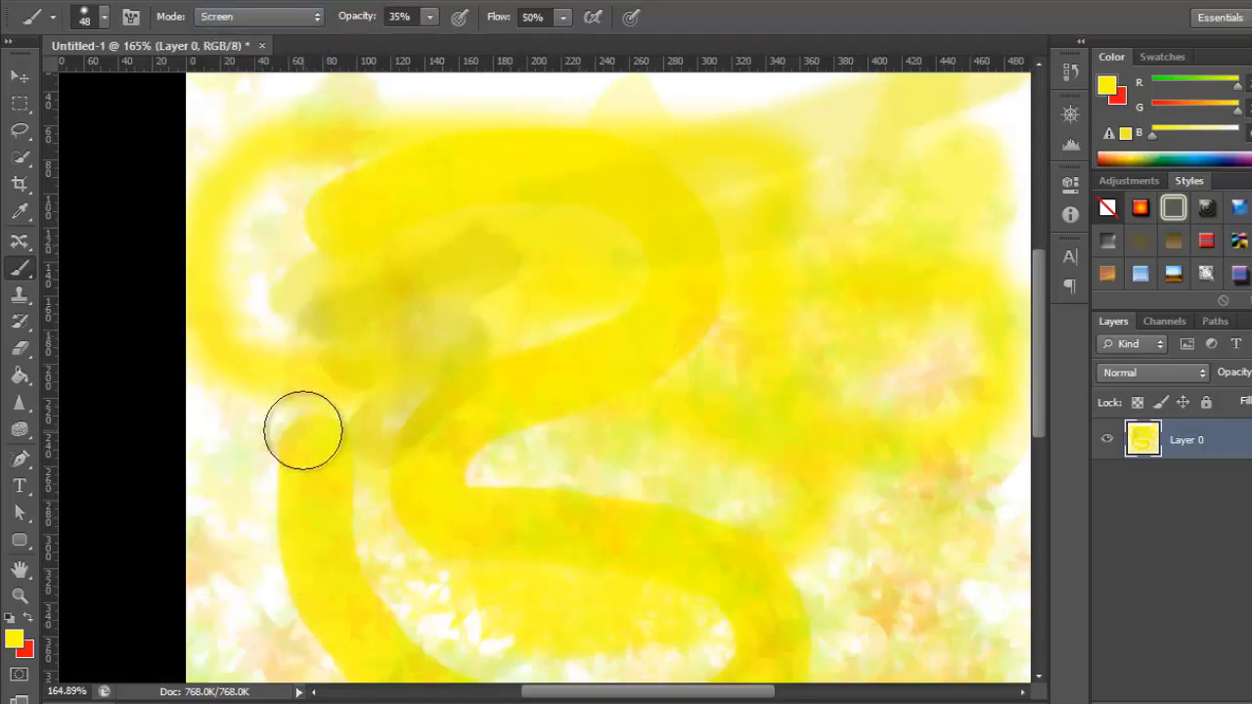
pyautogui.scroll(-2, 440, 381)
pyautogui.scroll(4, 476, 374)
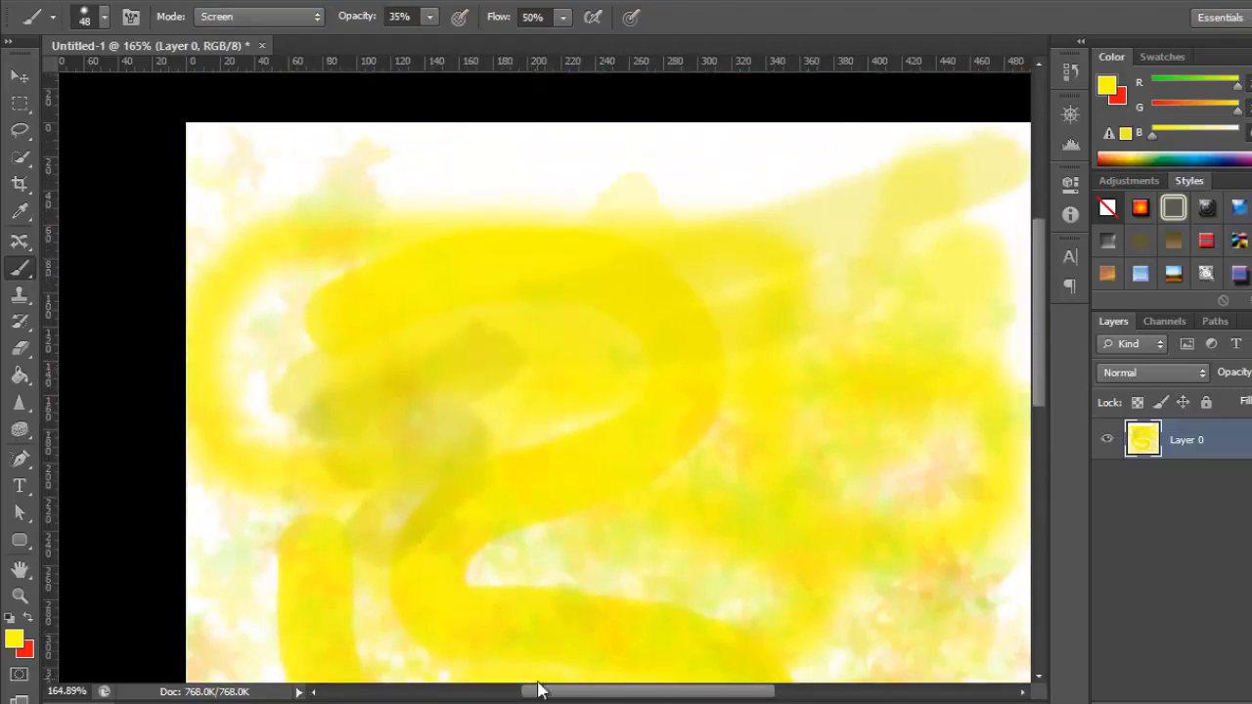
# Paint over the maple leaves near the canvas's upper left corner with the brush opacity at 1% and at 100%.
pyautogui.moveTo(556, 695)
pyautogui.mouseDown()
pyautogui.moveTo(651, 696)
pyautogui.moveTo(540, 696)
pyautogui.moveTo(552, 695)
pyautogui.mouseUp()
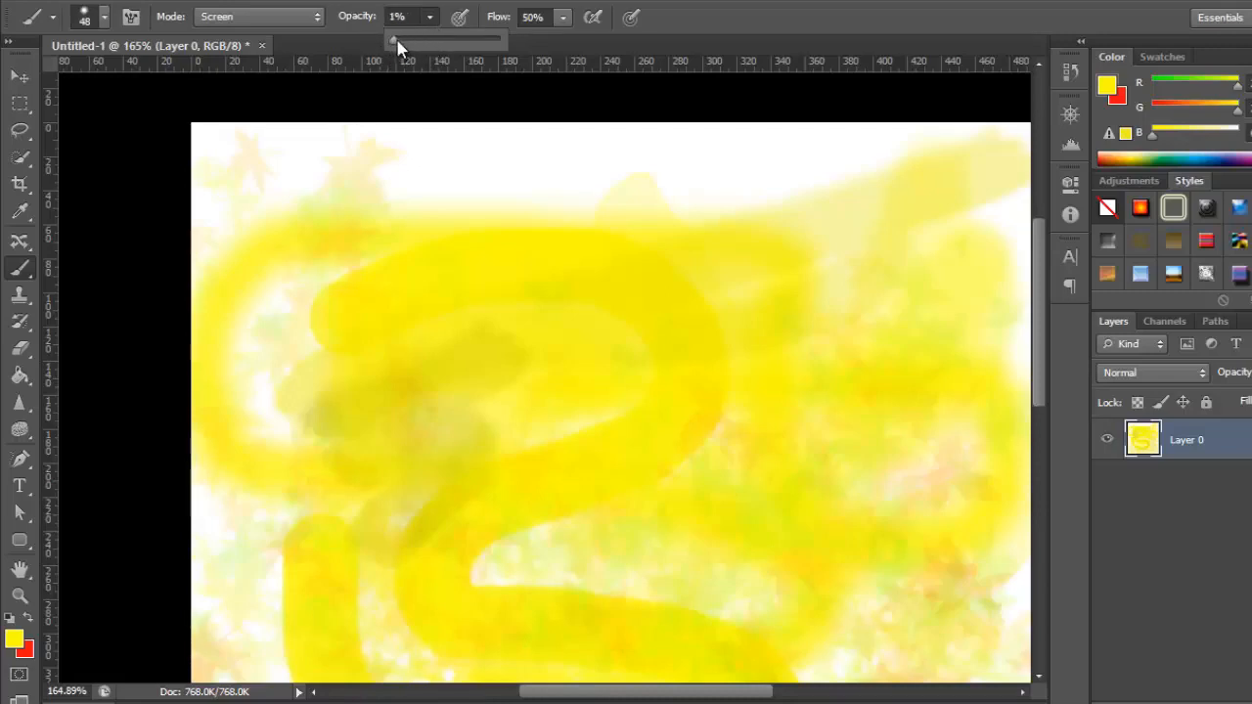
pyautogui.click(311, 190)
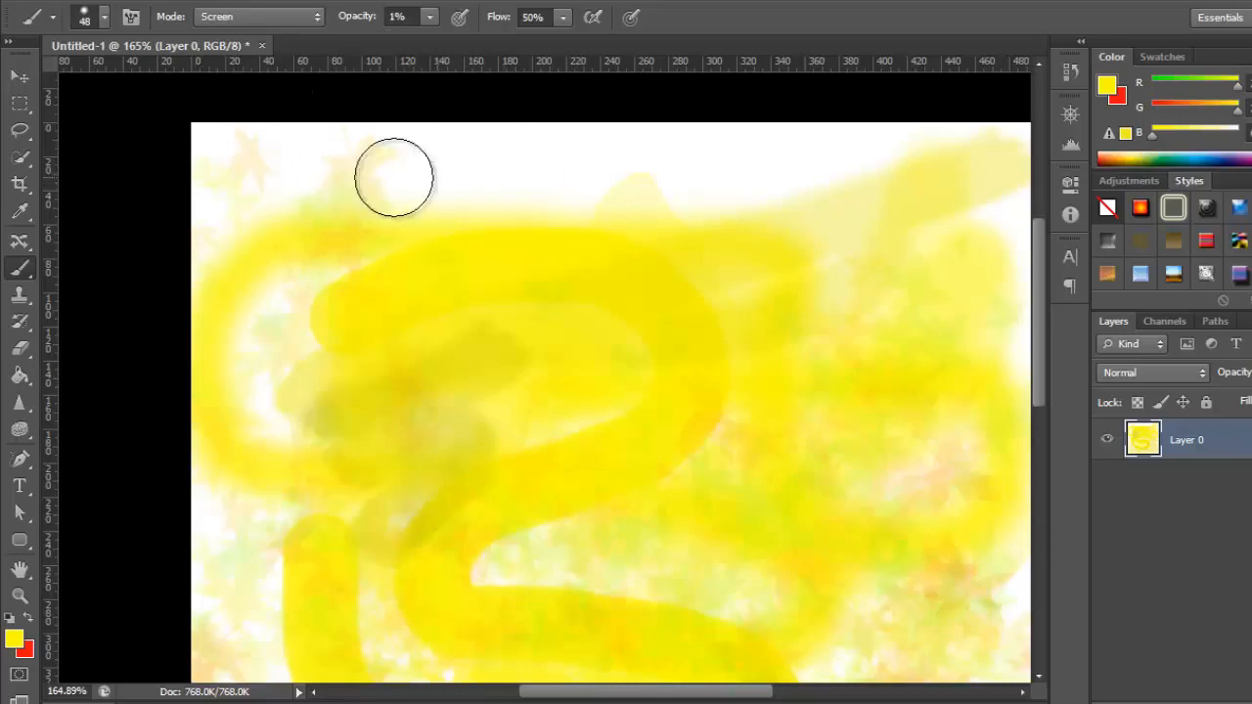
pyautogui.click(431, 20)
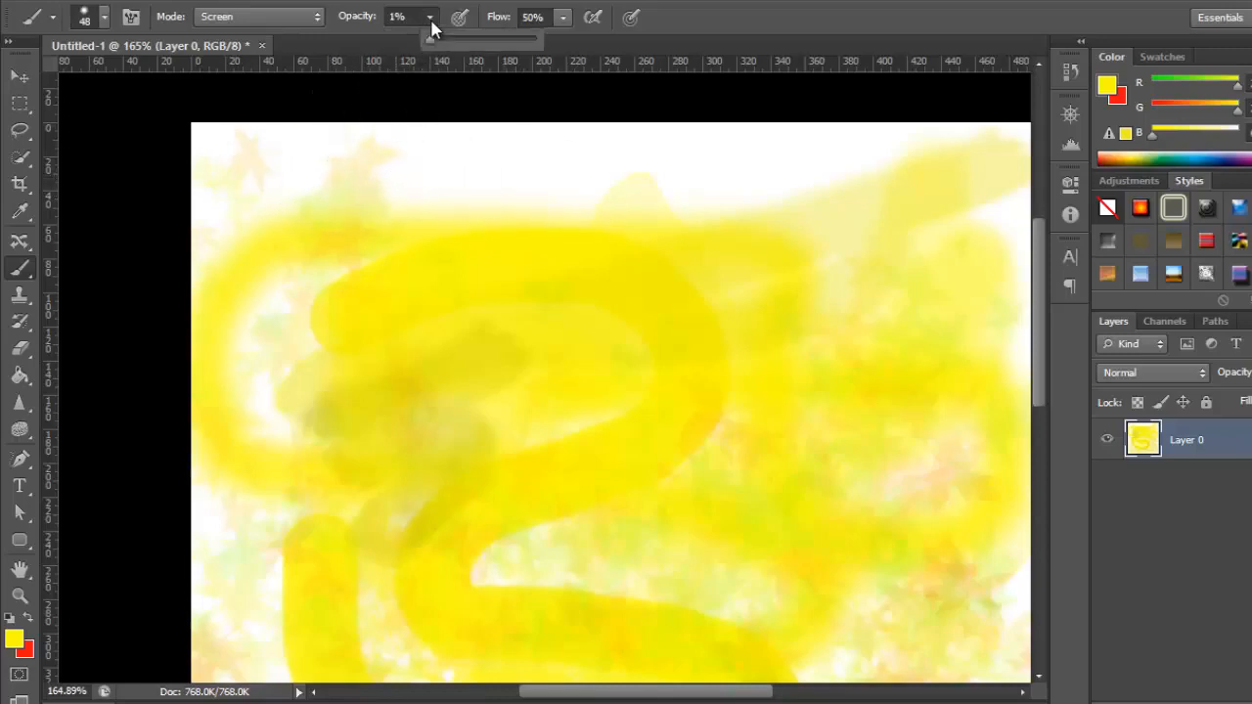
pyautogui.click(370, 183)
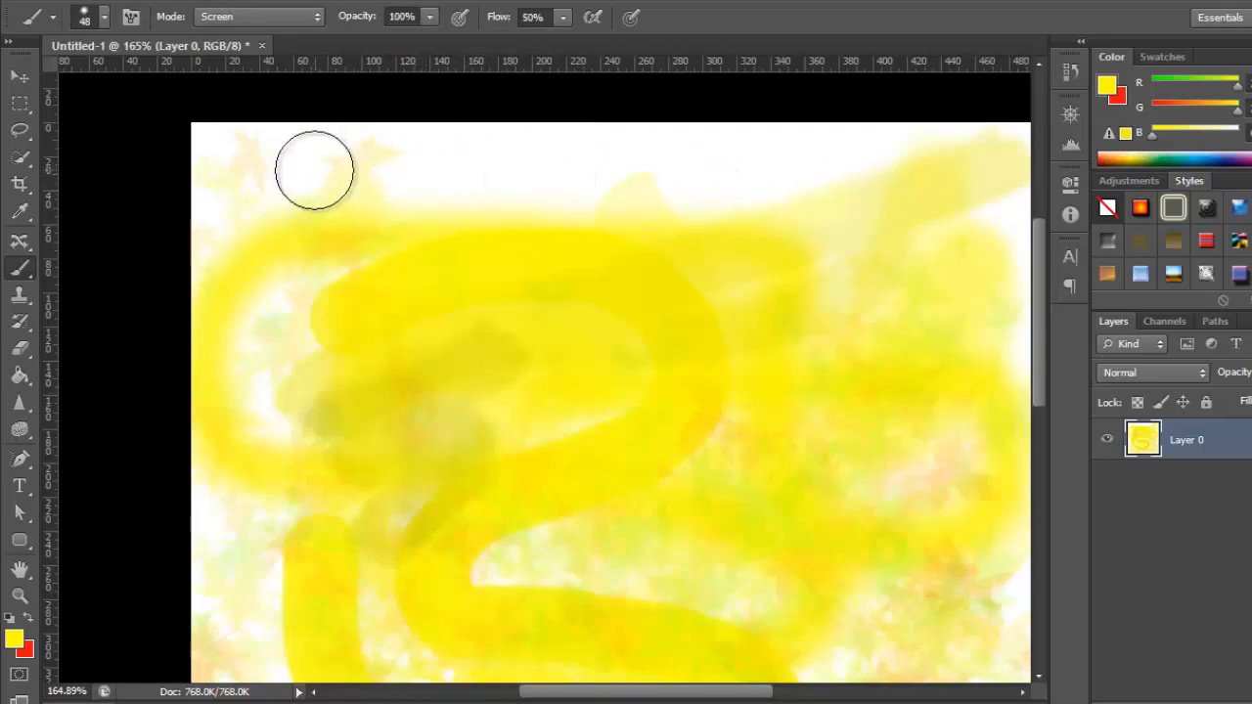
# Set the brush blend mode to Normal and paint solid yellow over the upper part of the canvas.
pyautogui.click(254, 19)
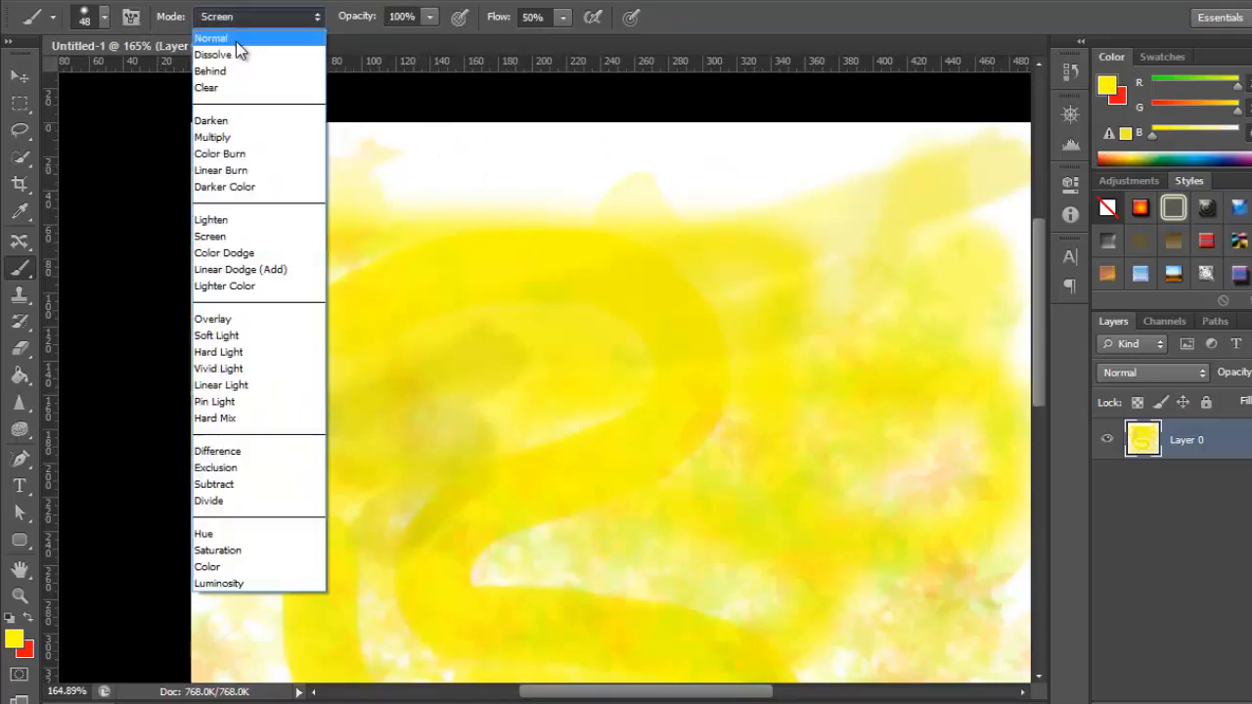
pyautogui.click(236, 41)
pyautogui.moveTo(350, 162)
pyautogui.mouseDown()
pyautogui.moveTo(369, 195)
pyautogui.moveTo(618, 191)
pyautogui.moveTo(380, 184)
pyautogui.moveTo(508, 177)
pyautogui.moveTo(670, 142)
pyautogui.moveTo(361, 148)
pyautogui.moveTo(761, 155)
pyautogui.moveTo(701, 294)
pyautogui.moveTo(737, 263)
pyautogui.moveTo(729, 381)
pyautogui.moveTo(652, 427)
pyautogui.moveTo(417, 385)
pyautogui.moveTo(467, 322)
pyautogui.moveTo(571, 322)
pyautogui.moveTo(322, 238)
pyautogui.mouseUp()
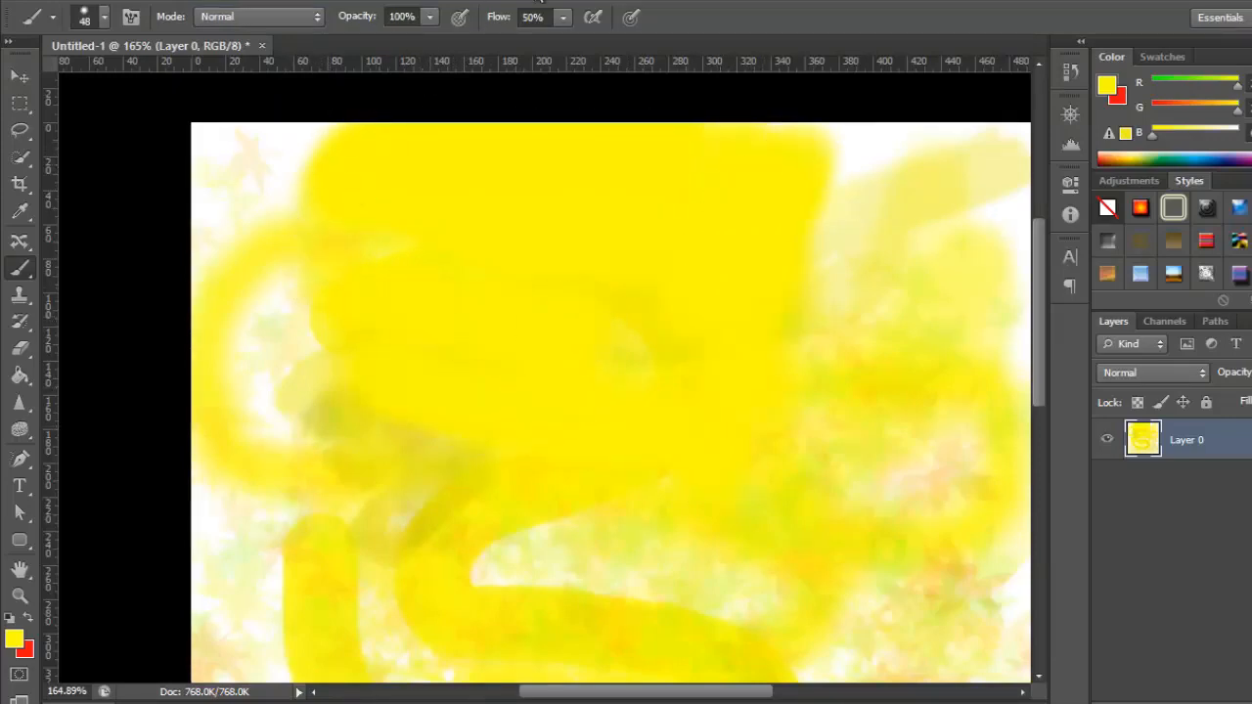
# Lower the brush flow to 13%.
pyautogui.click(459, 18)
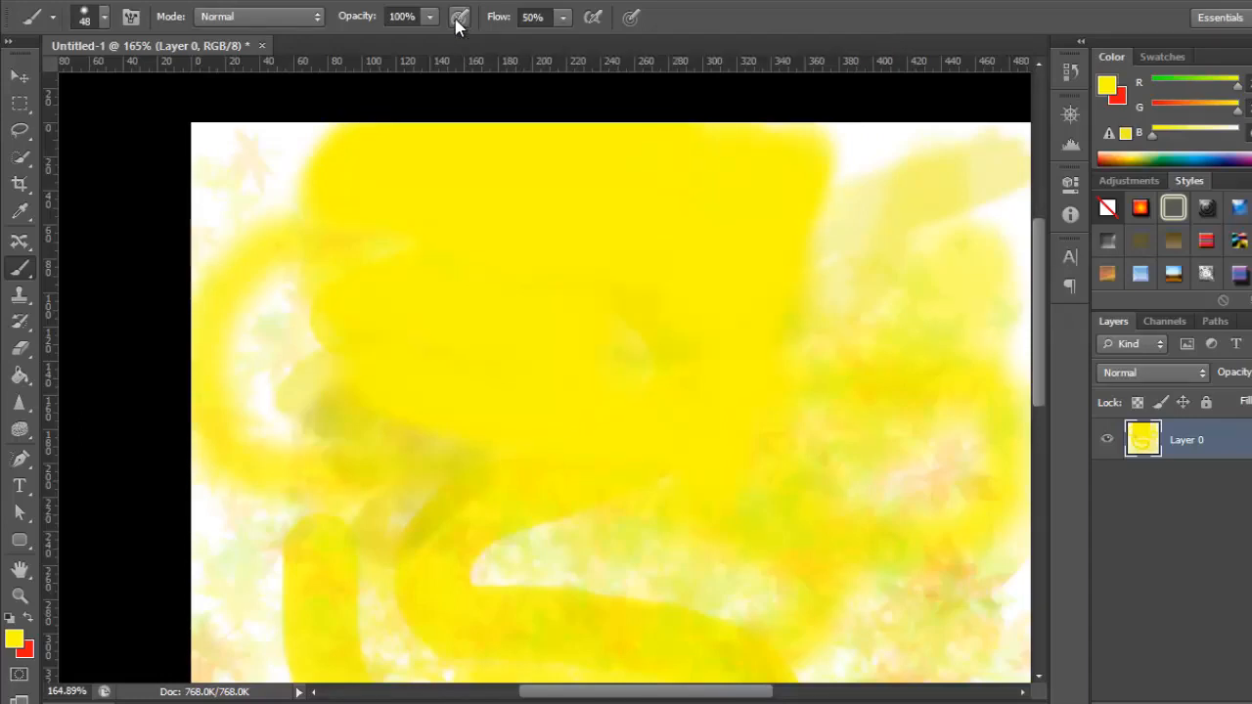
pyautogui.click(563, 18)
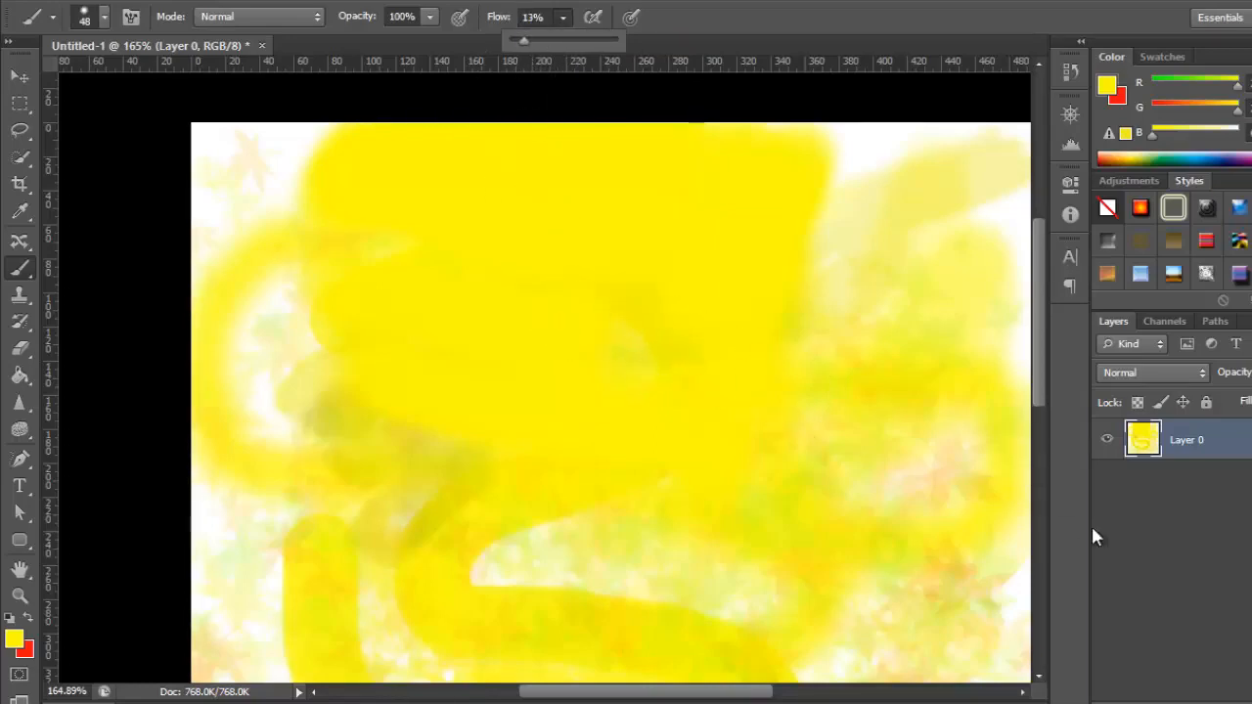
pyautogui.click(460, 373)
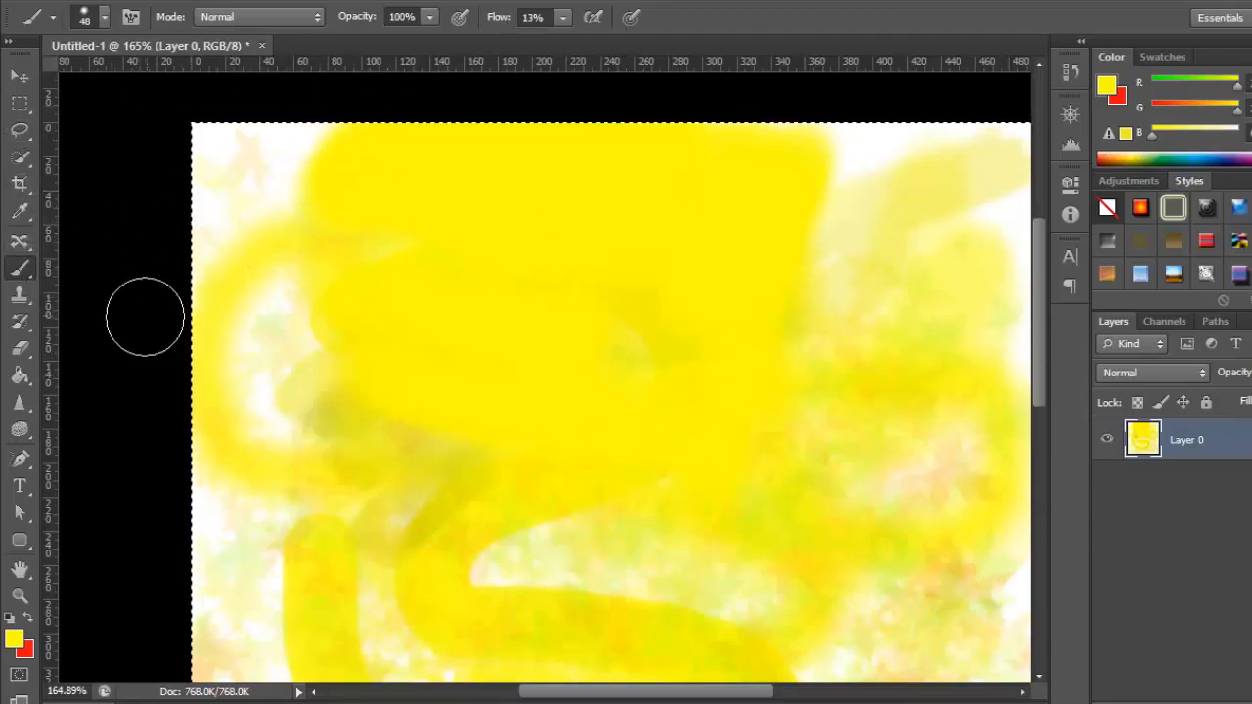
# Select the whole canvas and fill it with the white color ffffff at 100% opacity in Normal mode.
pyautogui.click(20, 158)
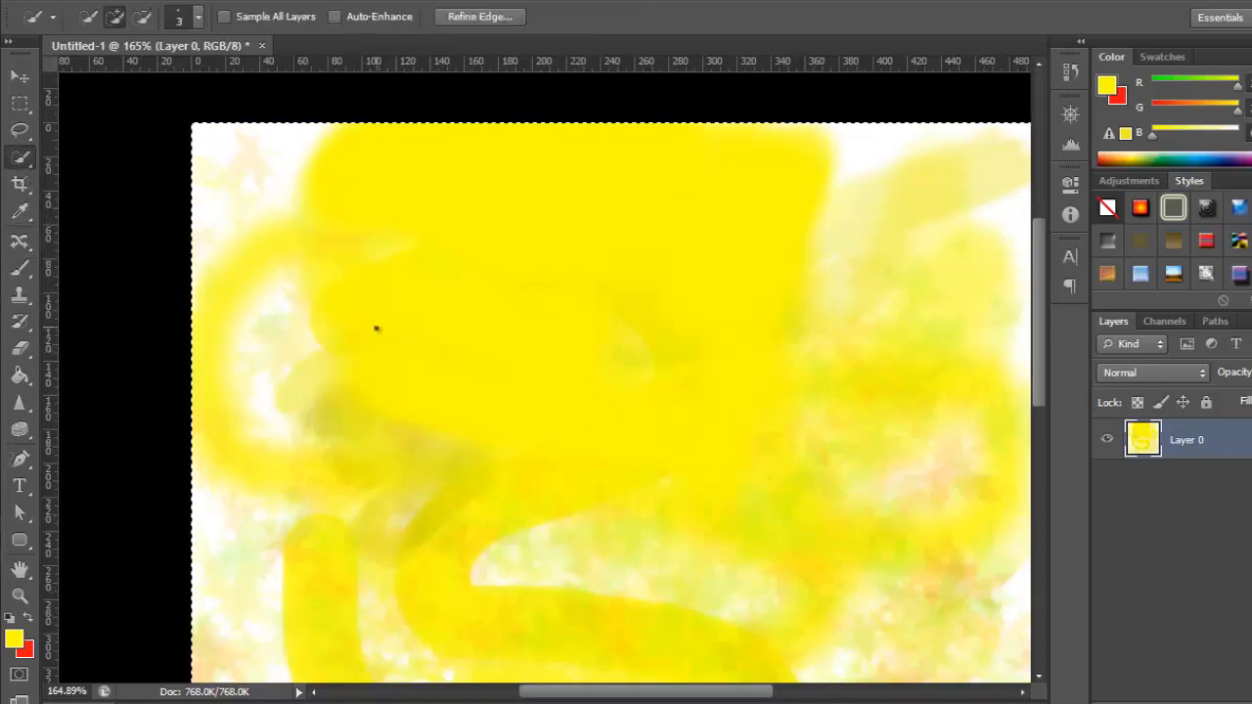
pyautogui.rightClick(376, 331)
pyautogui.click(306, 535)
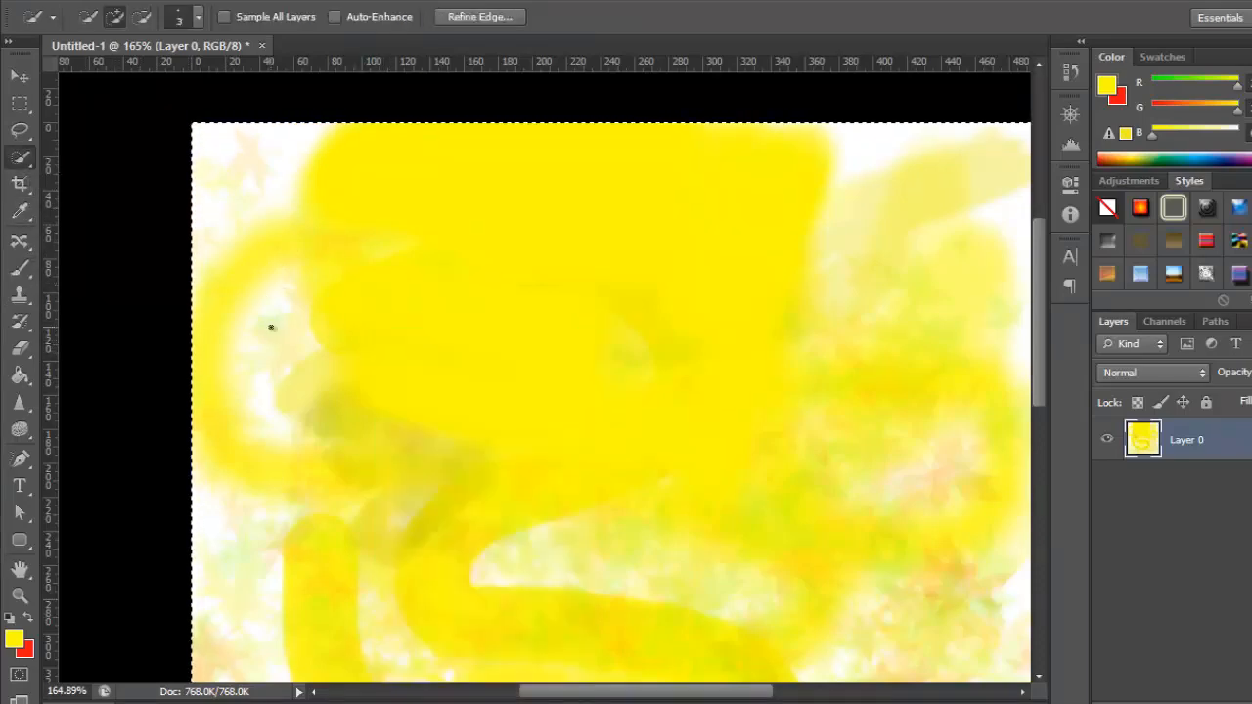
pyautogui.rightClick(314, 362)
pyautogui.click(335, 274)
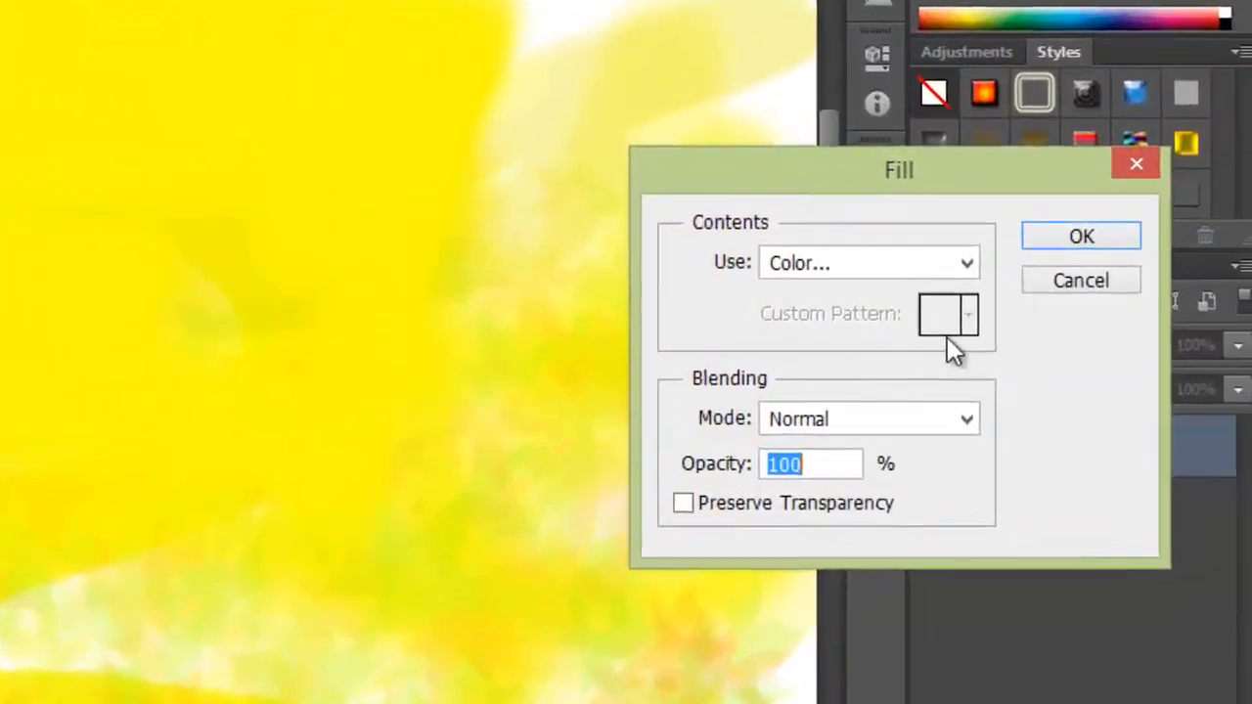
pyautogui.click(881, 266)
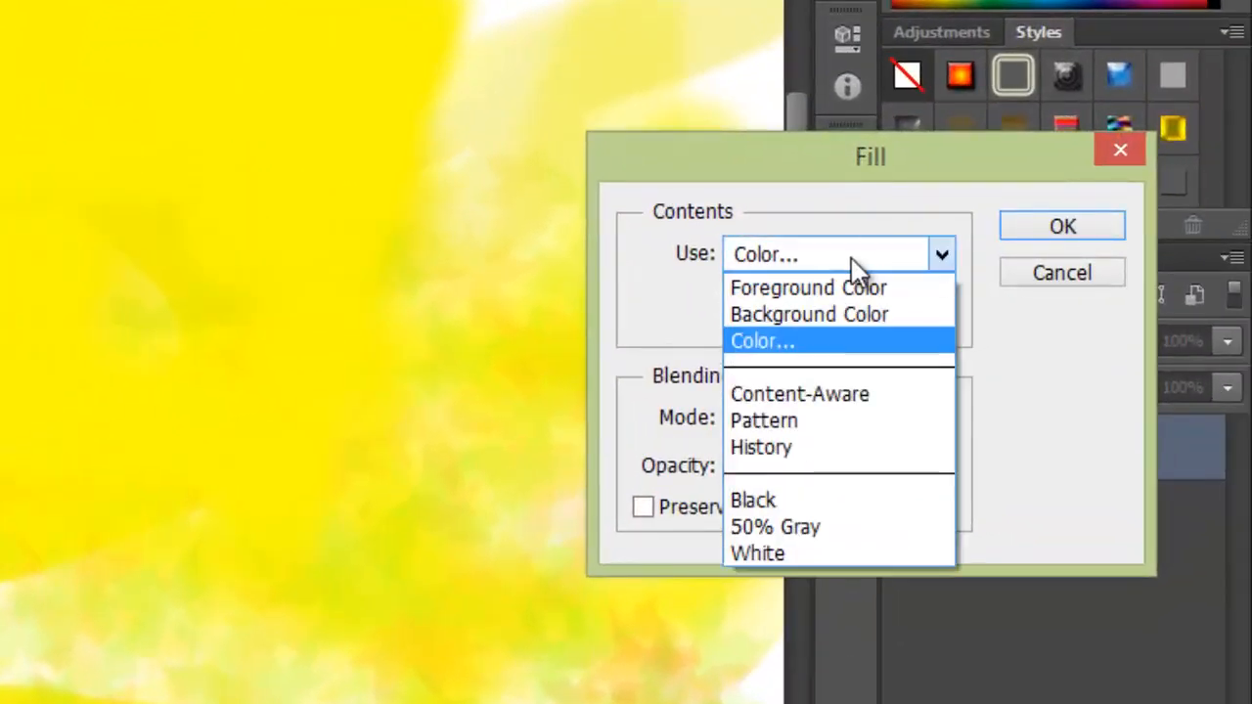
pyautogui.click(817, 339)
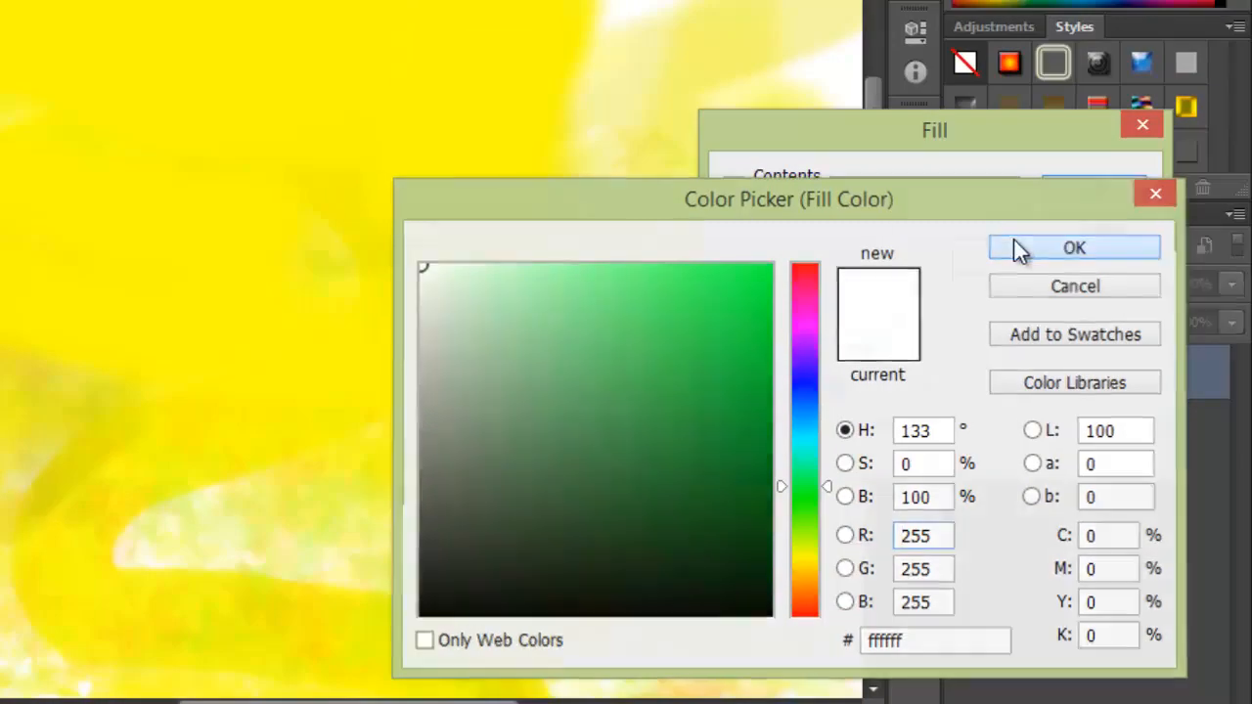
pyautogui.click(1017, 247)
pyautogui.click(1095, 190)
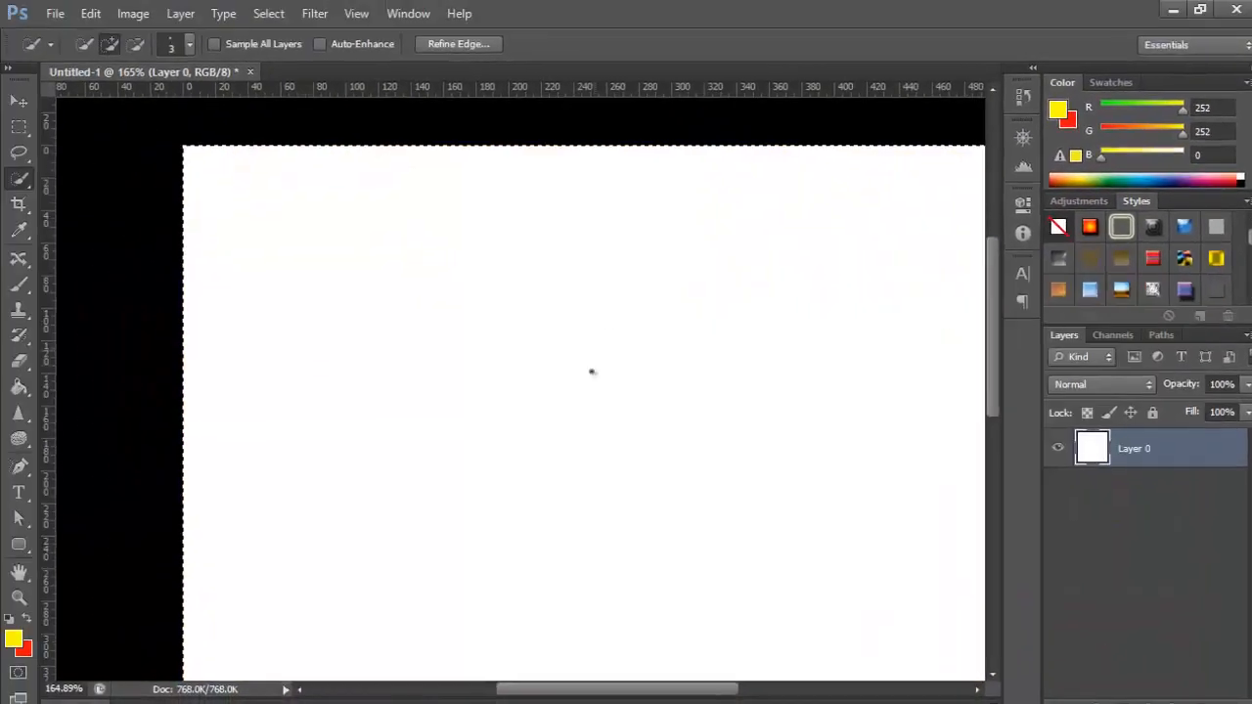
# Set the brush flow to 11% and paint a faint yellow stroke near the canvas top, extending it into a curve that doubles back below.
pyautogui.moveTo(544, 689)
pyautogui.mouseDown()
pyautogui.moveTo(579, 689)
pyautogui.moveTo(551, 675)
pyautogui.mouseUp()
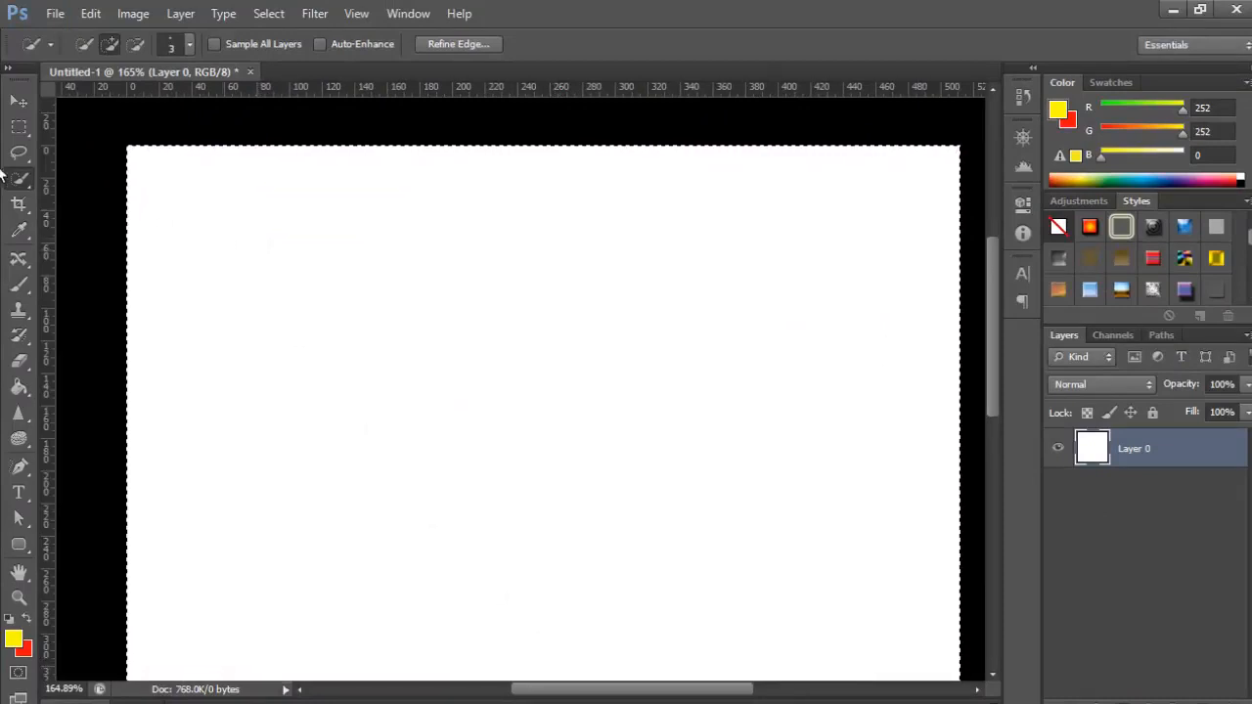
pyautogui.click(19, 284)
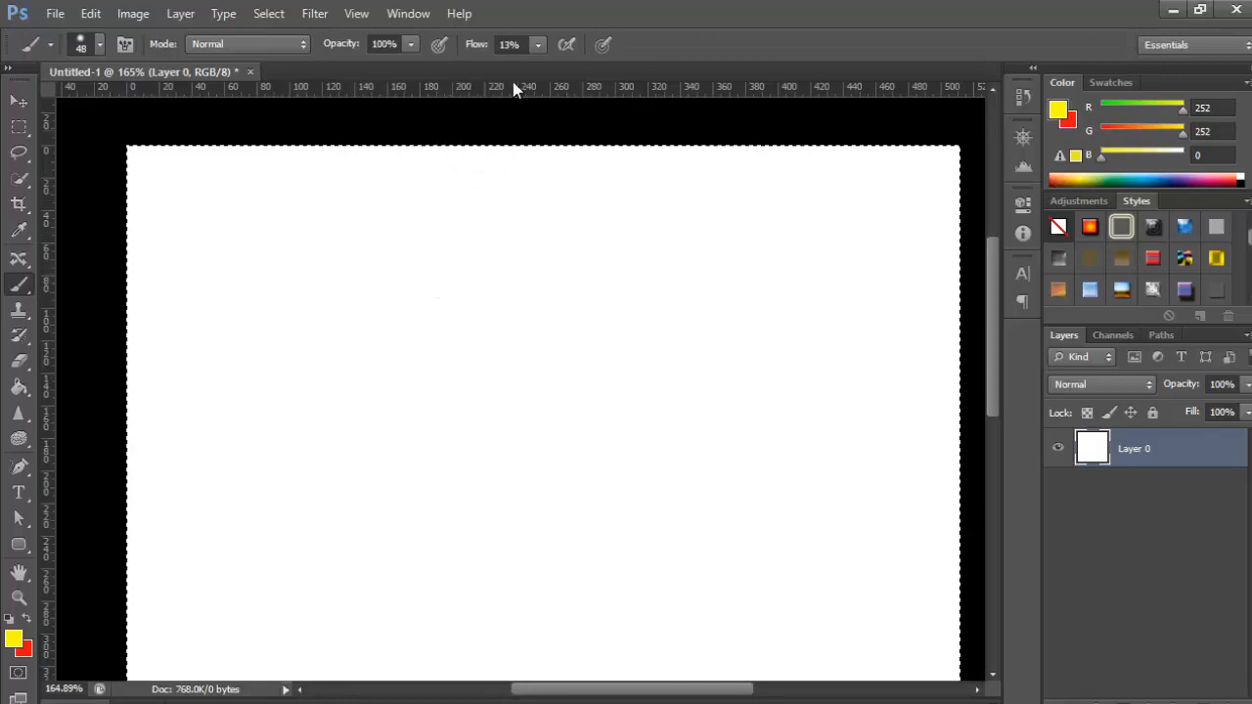
pyautogui.click(537, 44)
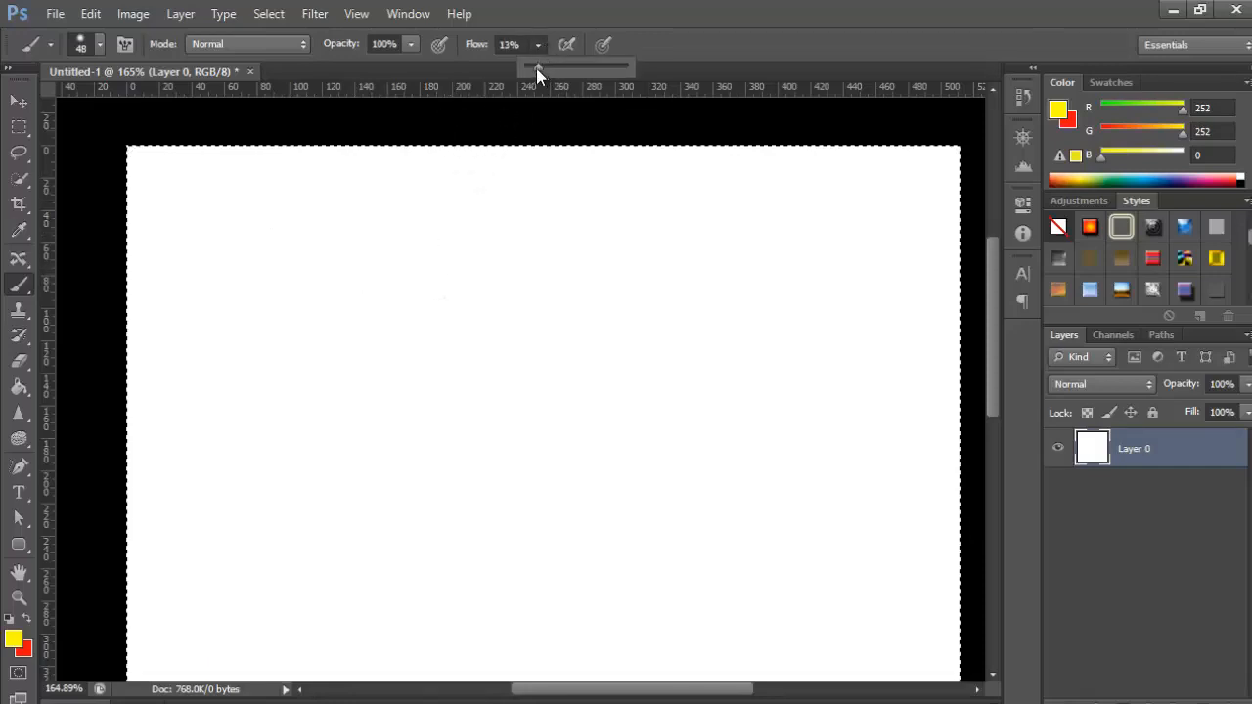
pyautogui.moveTo(536, 68); pyautogui.dragTo(534, 68)
pyautogui.moveTo(224, 266); pyautogui.dragTo(514, 262)
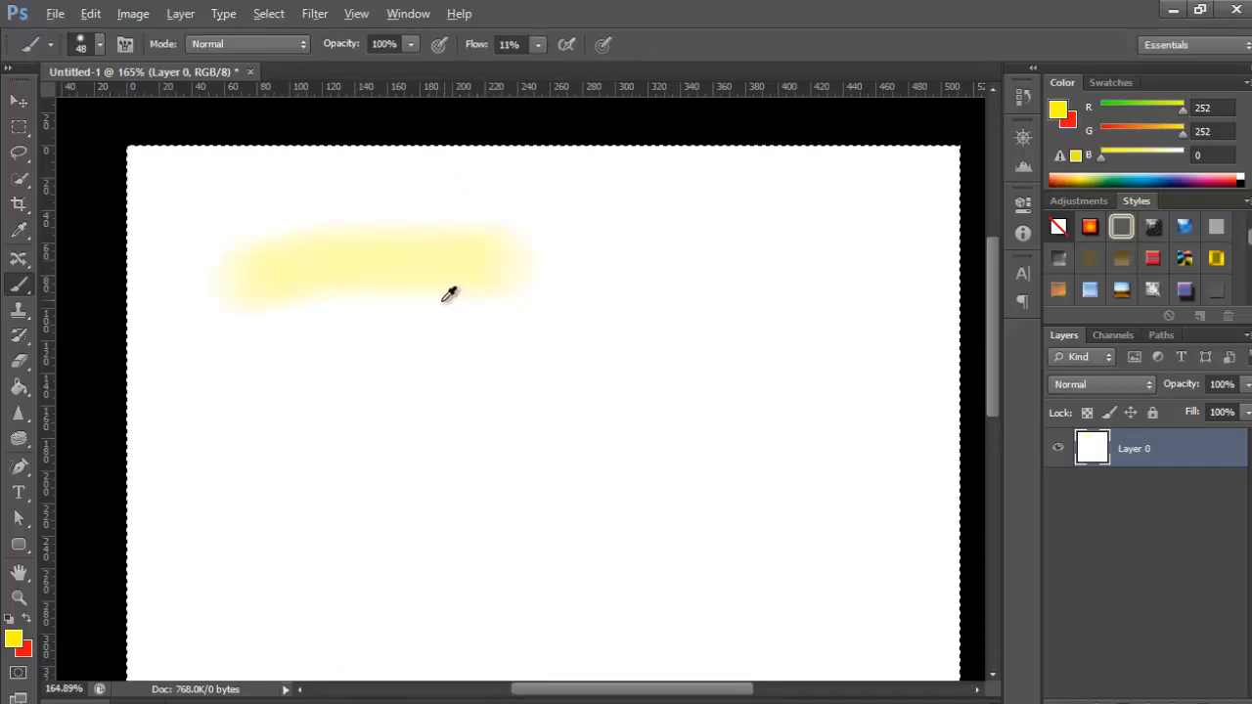
pyautogui.scroll(4, 443, 300)
pyautogui.scroll(2, 126, 238)
pyautogui.moveTo(217, 284)
pyautogui.mouseDown()
pyautogui.moveTo(305, 256)
pyautogui.moveTo(608, 248)
pyautogui.moveTo(832, 329)
pyautogui.moveTo(814, 386)
pyautogui.moveTo(672, 432)
pyautogui.moveTo(476, 434)
pyautogui.moveTo(294, 475)
pyautogui.mouseUp()
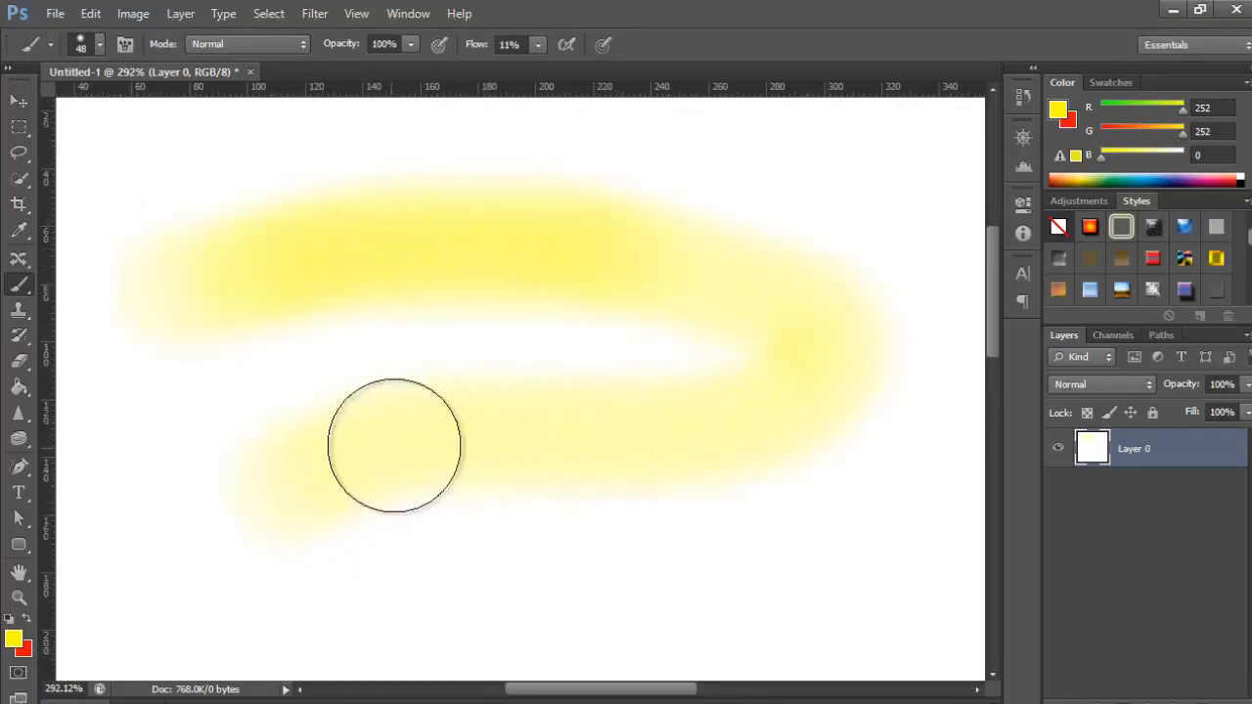
# Set the brush flow to 63% and paint a straight horizontal stroke just below the faint curve.
pyautogui.scroll(-1, 396, 380)
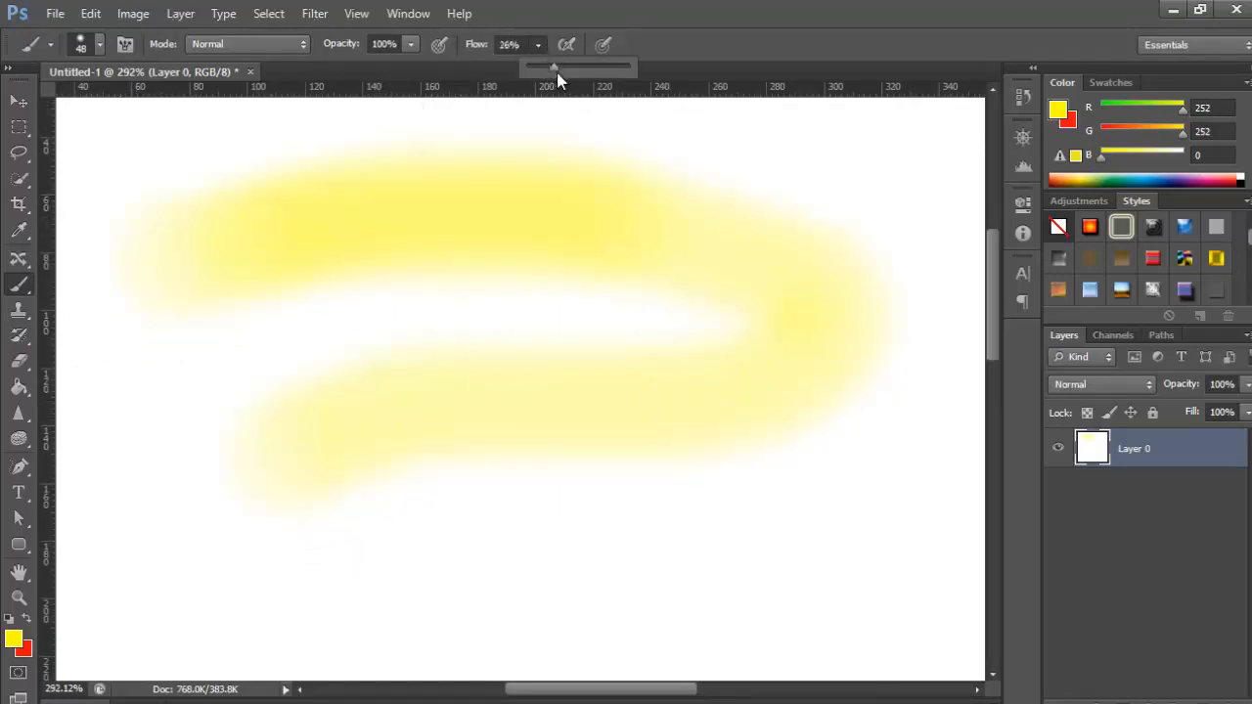
pyautogui.scroll(-2, 215, 420)
pyautogui.moveTo(240, 430)
pyautogui.mouseDown()
pyautogui.moveTo(313, 419)
pyautogui.moveTo(746, 430)
pyautogui.mouseUp()
# Paint a horizontal stroke at maximum flow below the 63% stroke and another at 36% flow above it.
pyautogui.click(537, 44)
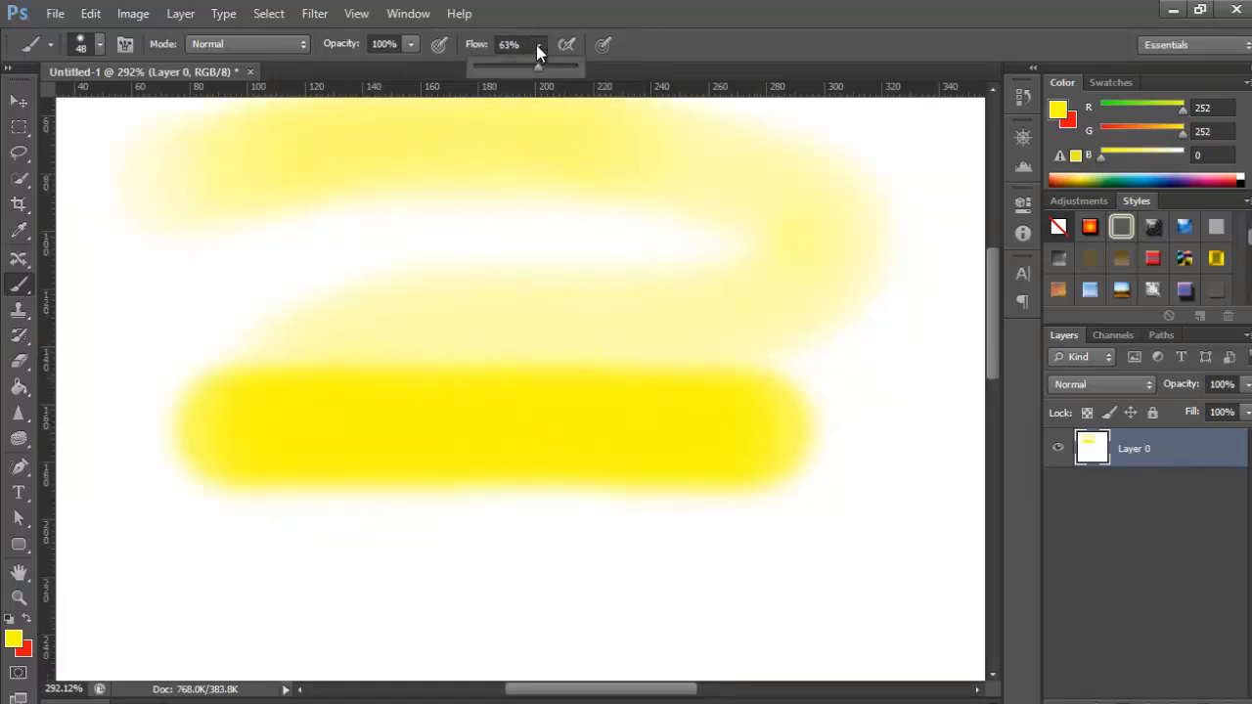
pyautogui.click(541, 69)
pyautogui.moveTo(541, 69); pyautogui.dragTo(580, 69)
pyautogui.moveTo(176, 564)
pyautogui.mouseDown()
pyautogui.moveTo(356, 602)
pyautogui.moveTo(782, 575)
pyautogui.mouseUp()
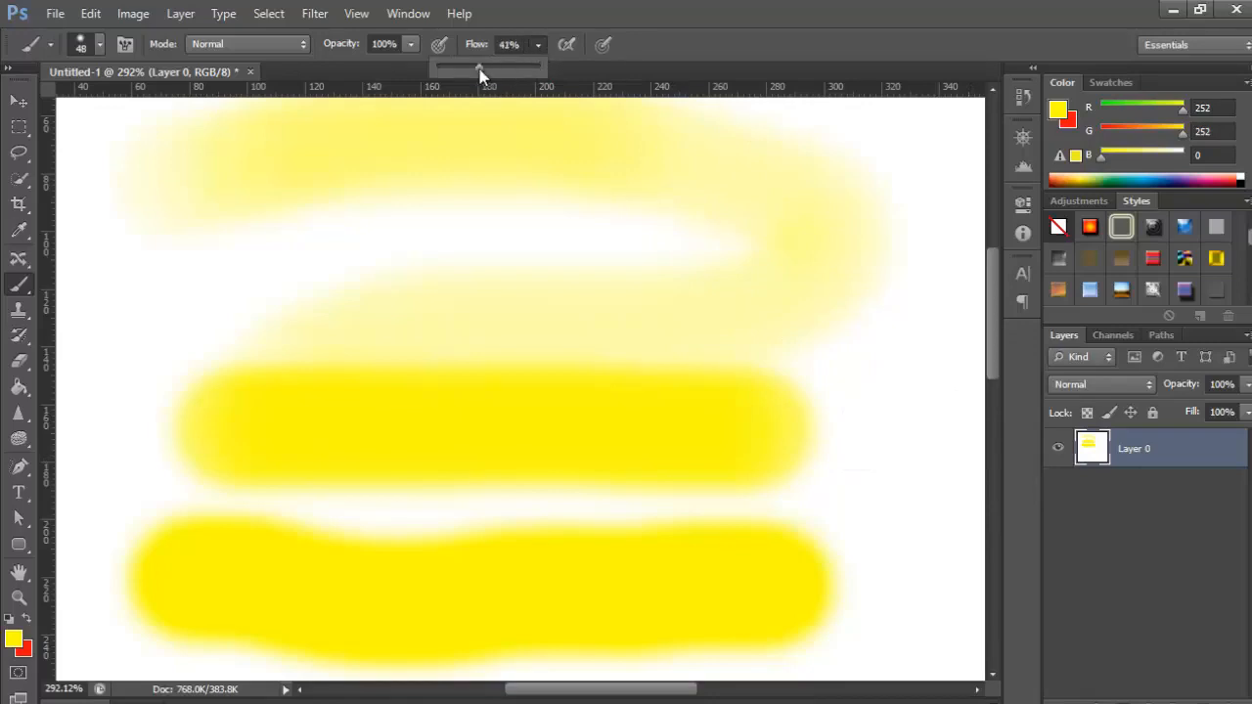
pyautogui.moveTo(479, 71); pyautogui.dragTo(474, 70)
pyautogui.moveTo(311, 282); pyautogui.dragTo(841, 280)
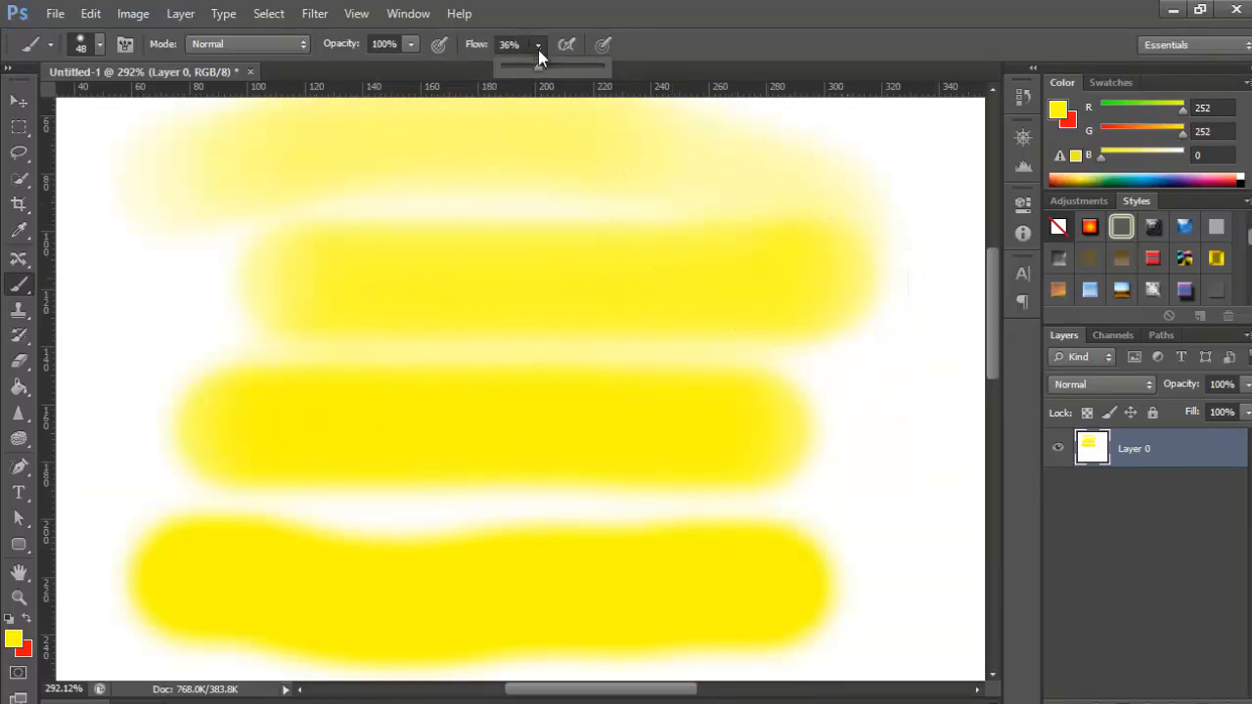
# Set the brush flow to 11% and paint a vertical stroke beside the horizontal bars, a horizontal one beneath them and more over the topmost stroke.
pyautogui.moveTo(515, 67); pyautogui.dragTo(507, 68)
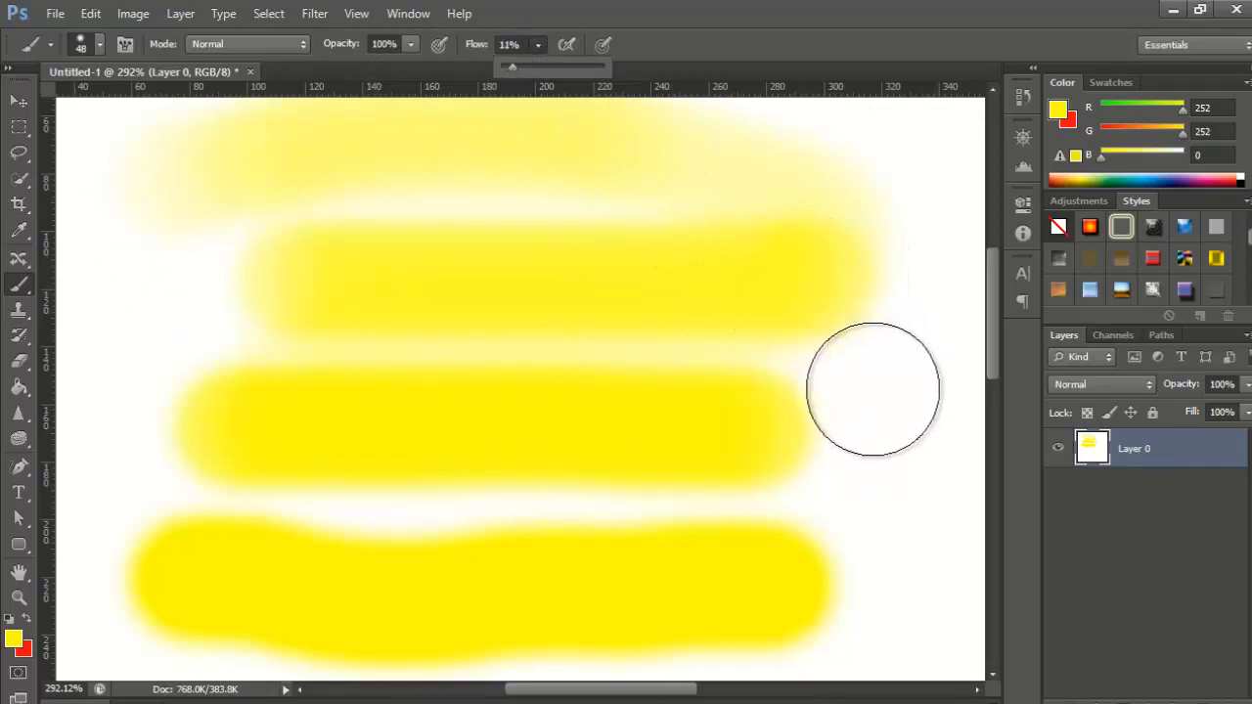
pyautogui.moveTo(871, 385)
pyautogui.mouseDown()
pyautogui.moveTo(890, 585)
pyautogui.moveTo(898, 295)
pyautogui.moveTo(851, 511)
pyautogui.moveTo(862, 576)
pyautogui.moveTo(922, 347)
pyautogui.moveTo(868, 515)
pyautogui.moveTo(858, 617)
pyautogui.moveTo(879, 576)
pyautogui.moveTo(901, 401)
pyautogui.moveTo(899, 284)
pyautogui.moveTo(865, 163)
pyautogui.moveTo(871, 247)
pyautogui.moveTo(960, 223)
pyautogui.moveTo(864, 357)
pyautogui.mouseUp()
pyautogui.scroll(-6, 855, 352)
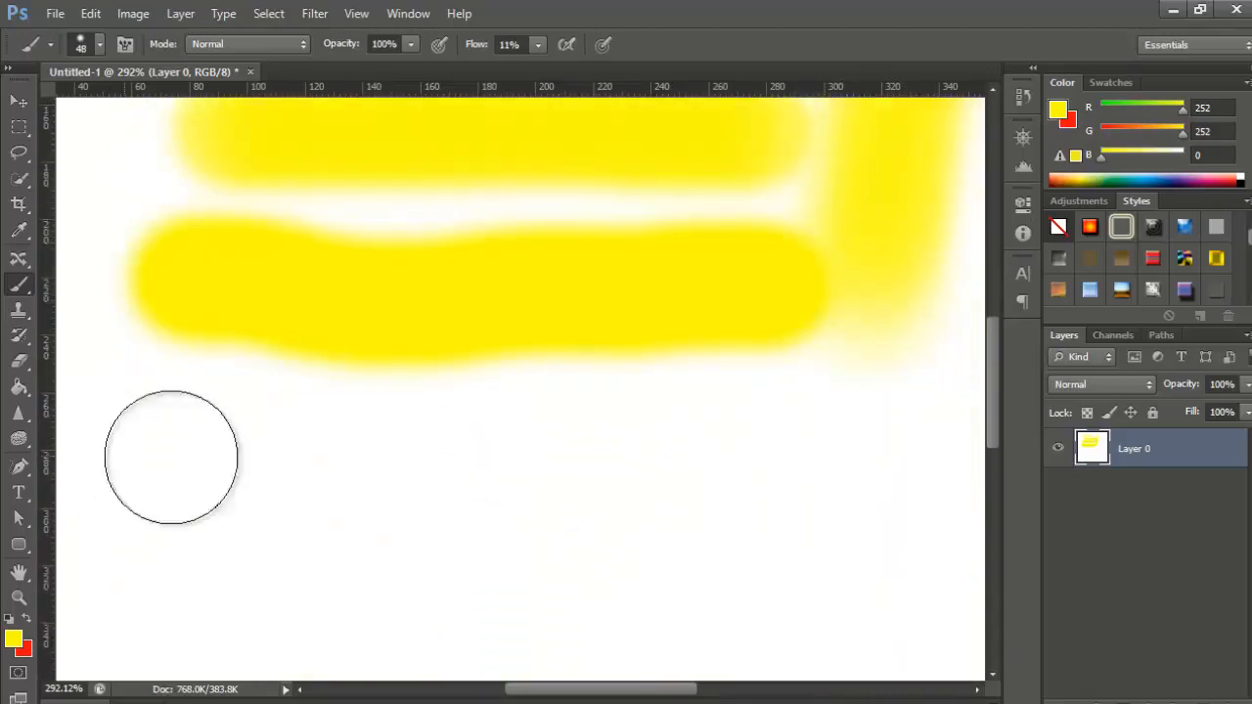
pyautogui.moveTo(170, 455)
pyautogui.mouseDown()
pyautogui.moveTo(606, 460)
pyautogui.moveTo(413, 384)
pyautogui.mouseUp()
pyautogui.scroll(6, 372, 287)
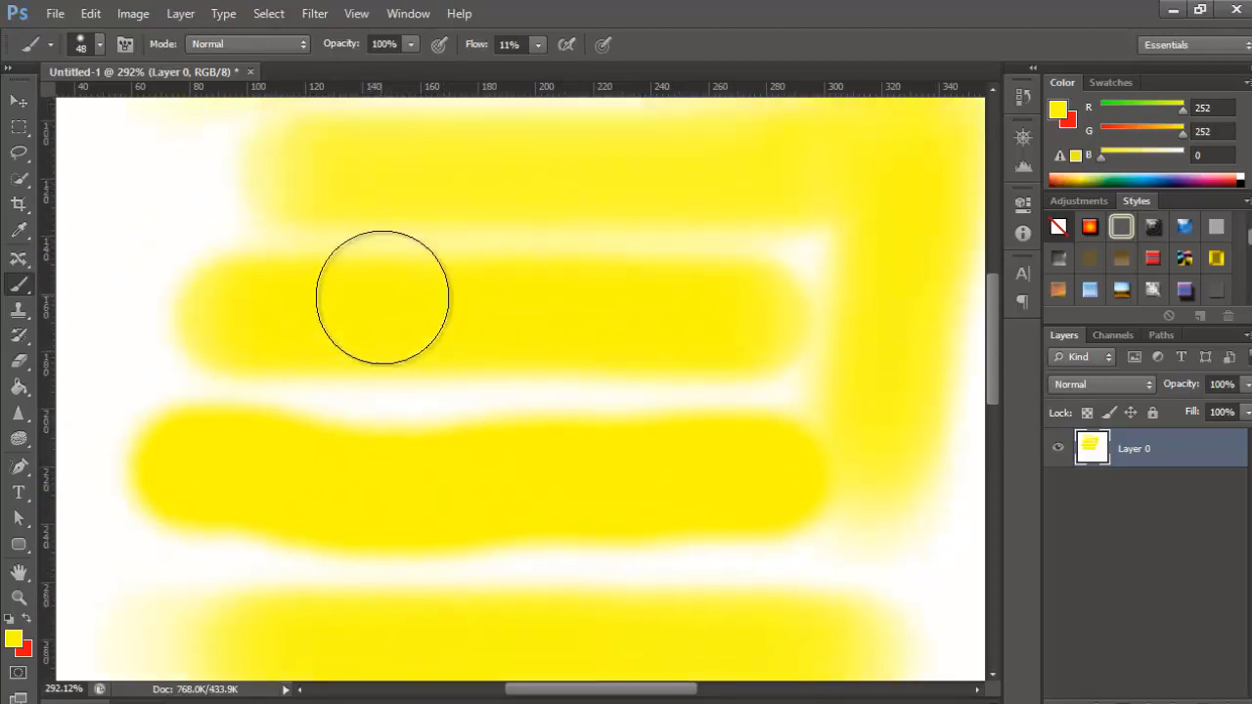
pyautogui.scroll(4, 377, 285)
pyautogui.moveTo(226, 254)
pyautogui.mouseDown()
pyautogui.moveTo(442, 195)
pyautogui.moveTo(858, 242)
pyautogui.moveTo(436, 248)
pyautogui.moveTo(659, 258)
pyautogui.moveTo(458, 251)
pyautogui.moveTo(658, 261)
pyautogui.moveTo(591, 282)
pyautogui.moveTo(641, 261)
pyautogui.moveTo(504, 242)
pyautogui.mouseUp()
# Build up several overlapping vertical strokes at 11% flow to the right of the existing vertical stroke.
pyautogui.scroll(-2, 224, 241)
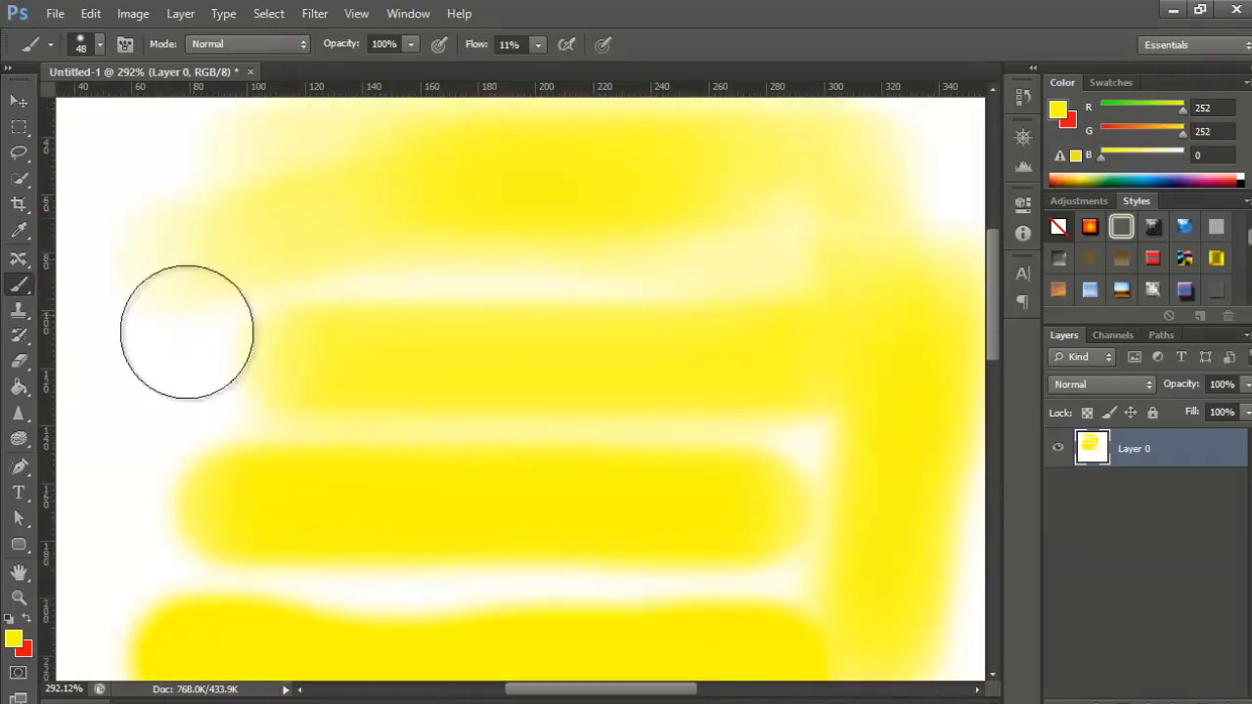
pyautogui.scroll(-2, 236, 372)
pyautogui.scroll(-5, 252, 363)
pyautogui.scroll(-1, 346, 381)
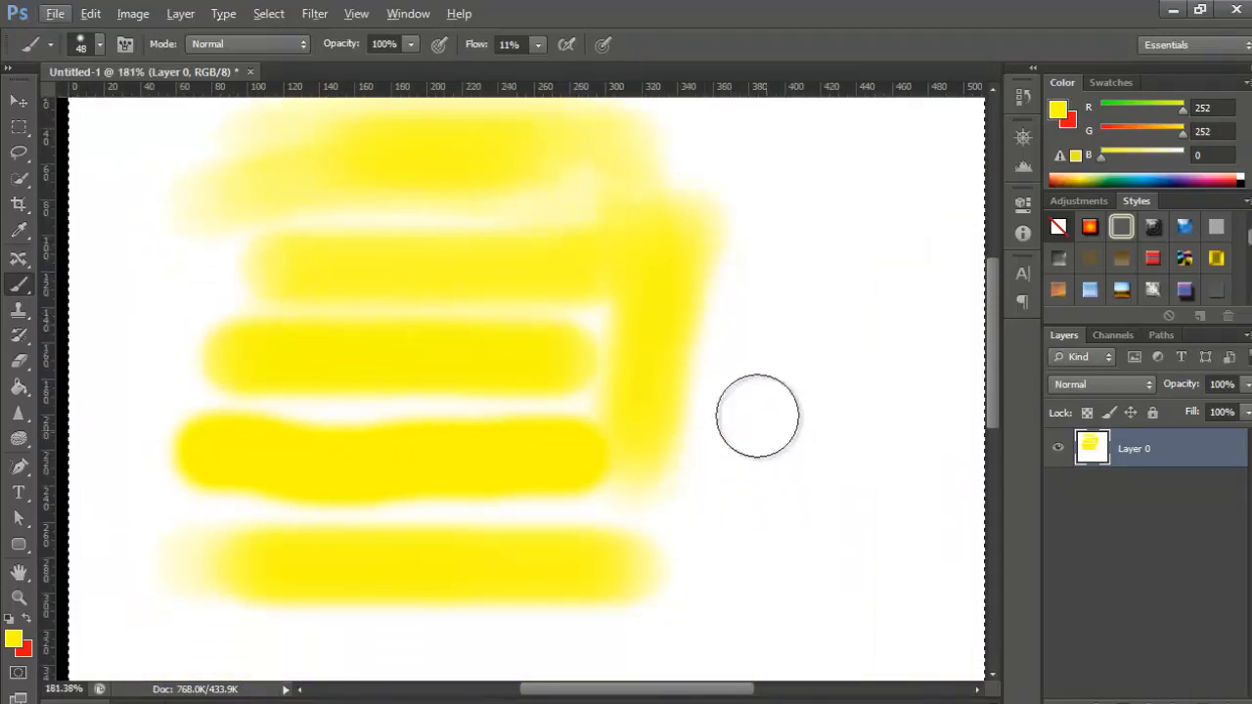
pyautogui.moveTo(714, 396); pyautogui.dragTo(719, 567)
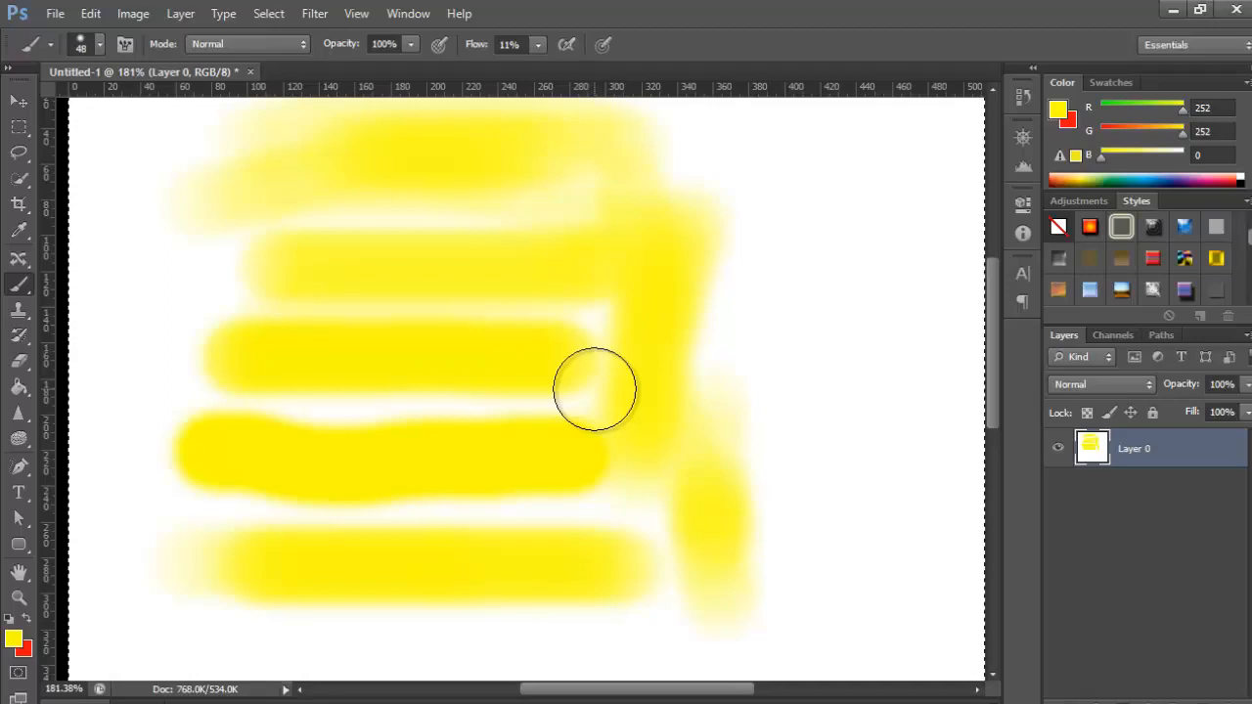
pyautogui.moveTo(749, 332)
pyautogui.mouseDown()
pyautogui.moveTo(778, 423)
pyautogui.moveTo(765, 498)
pyautogui.moveTo(802, 338)
pyautogui.moveTo(766, 436)
pyautogui.moveTo(769, 485)
pyautogui.moveTo(770, 371)
pyautogui.moveTo(746, 293)
pyautogui.moveTo(736, 397)
pyautogui.moveTo(737, 263)
pyautogui.moveTo(698, 457)
pyautogui.moveTo(727, 427)
pyautogui.moveTo(805, 537)
pyautogui.mouseUp()
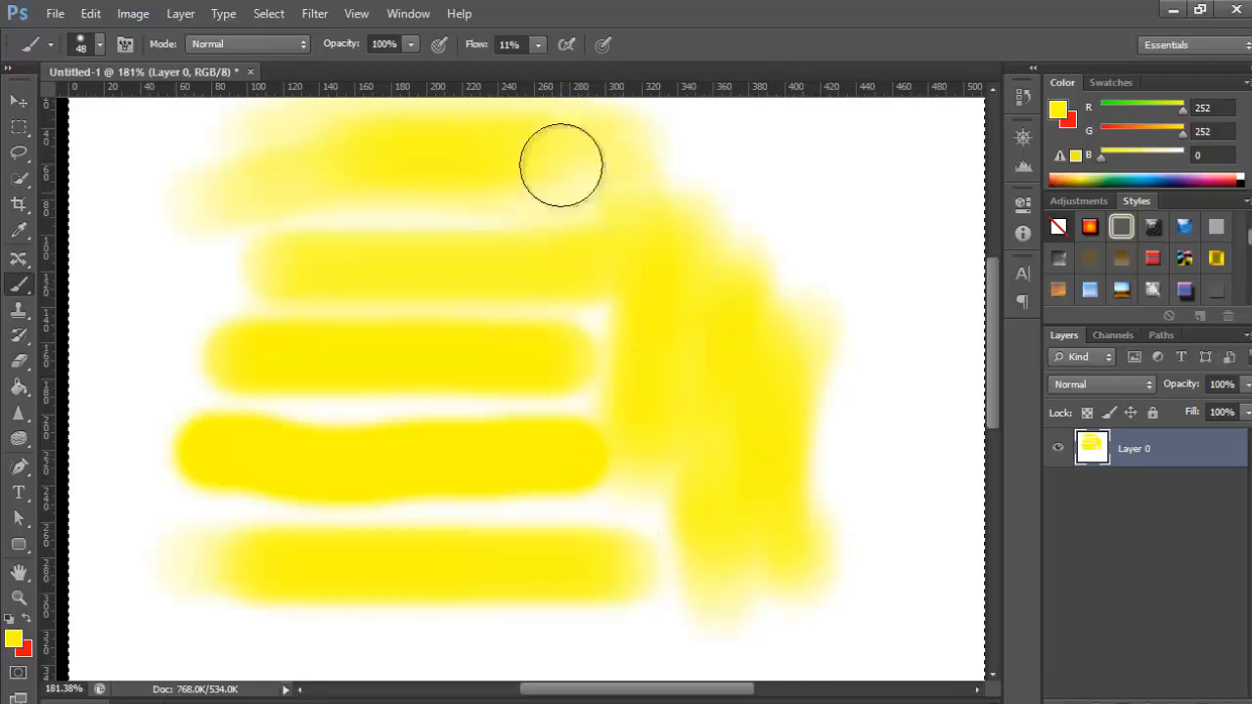
# Enable airbrush-style build-up and paint round dots in the white areas on both sides of the strokes, three per side.
pyautogui.click(568, 47)
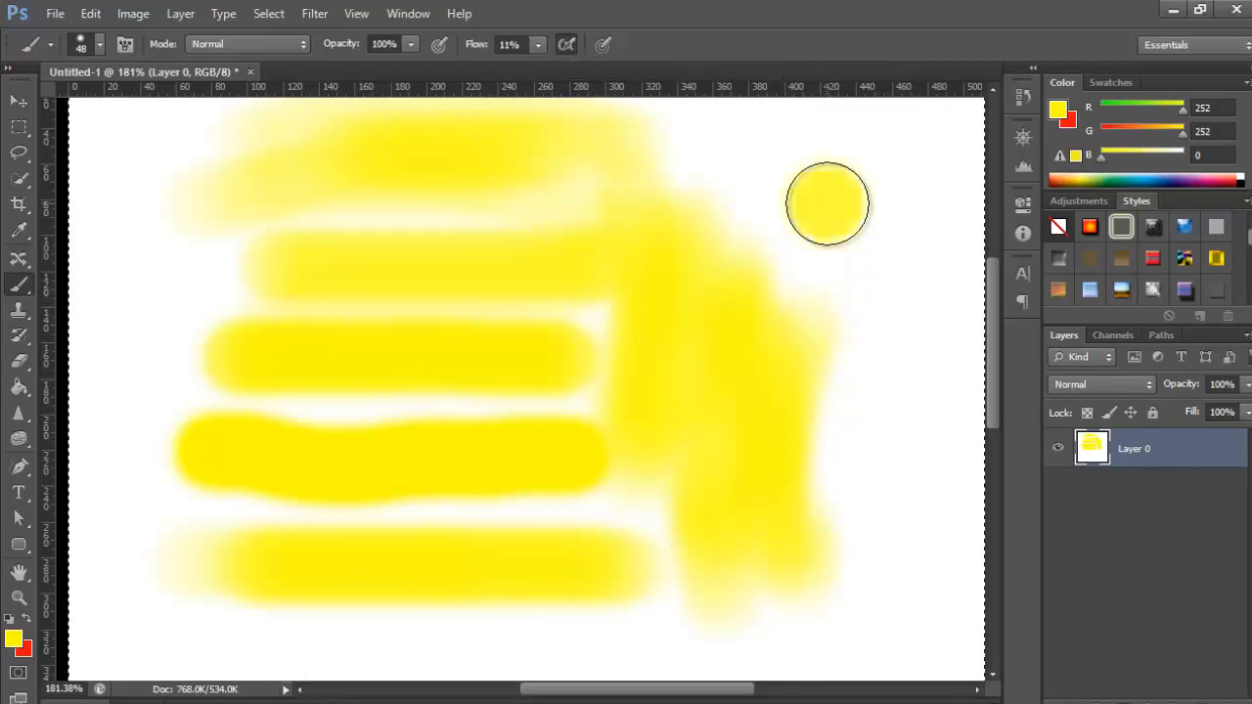
pyautogui.click(885, 335)
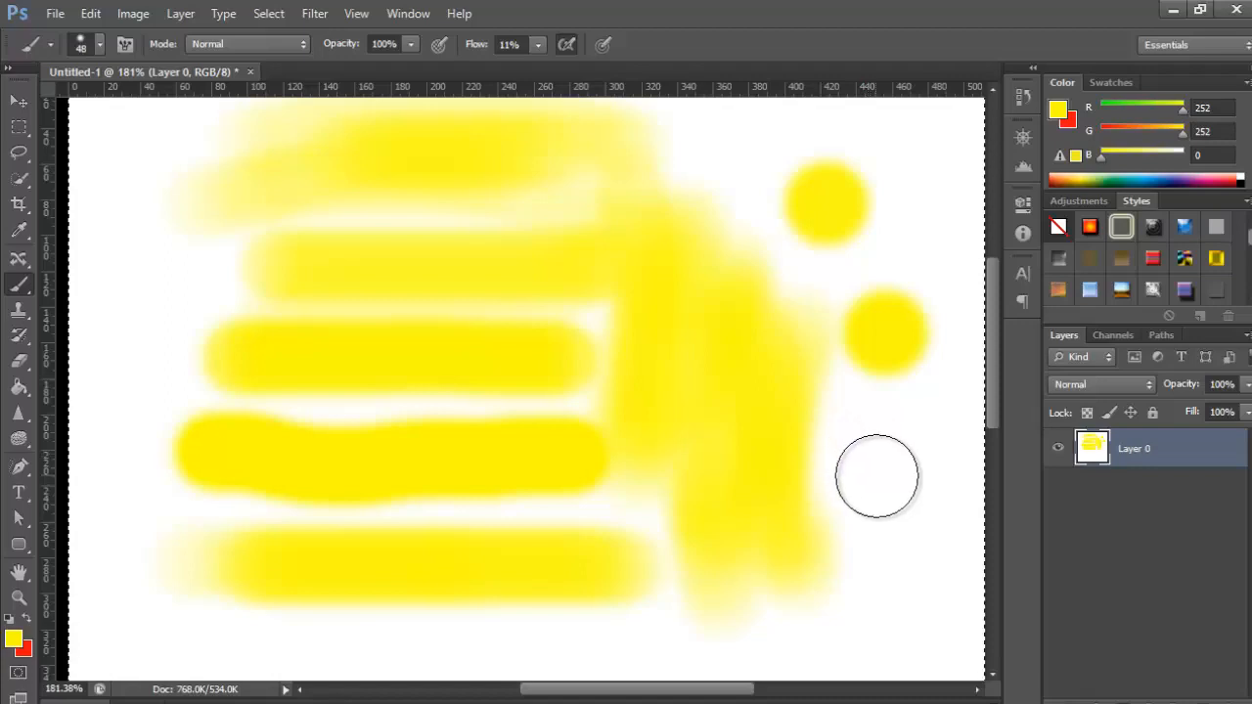
pyautogui.click(879, 475)
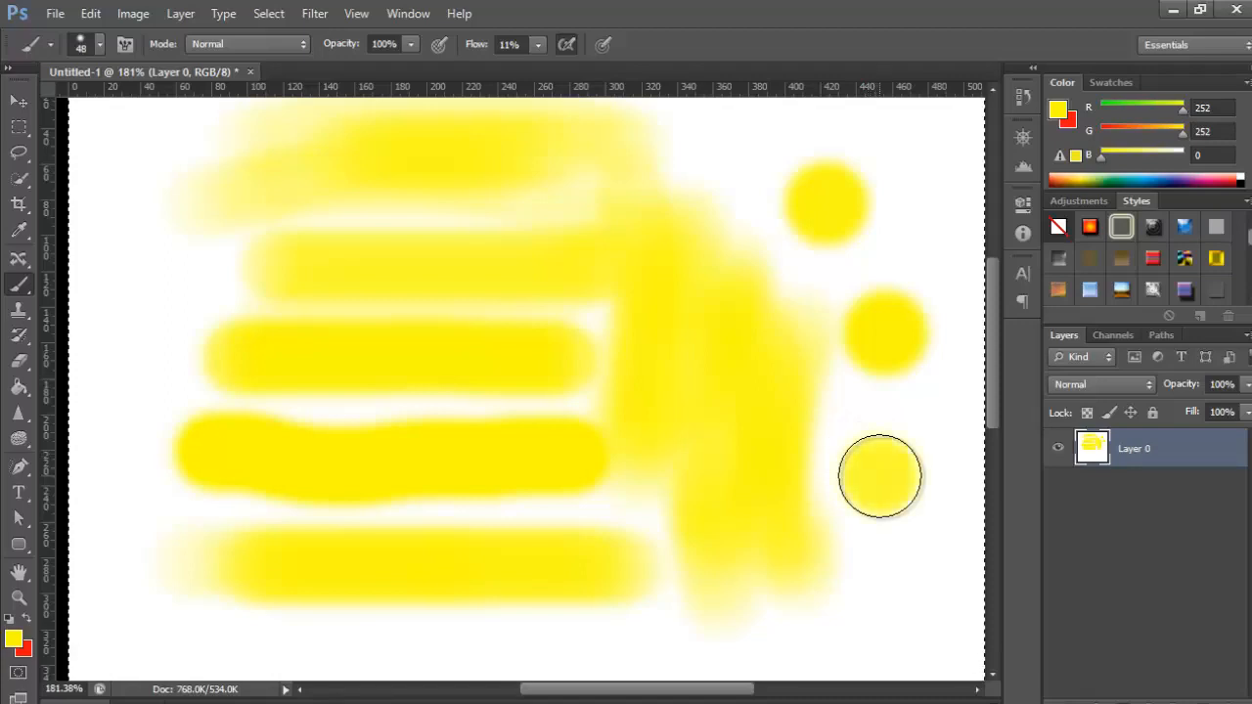
pyautogui.click(162, 240)
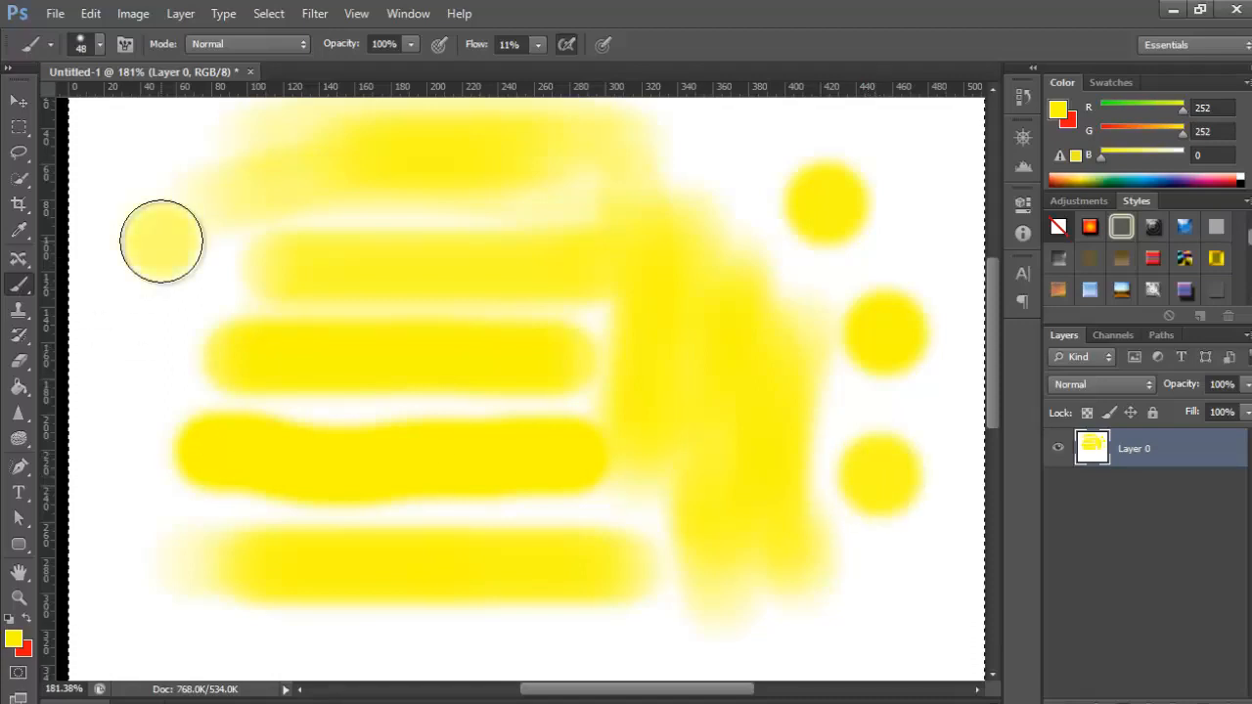
pyautogui.click(139, 338)
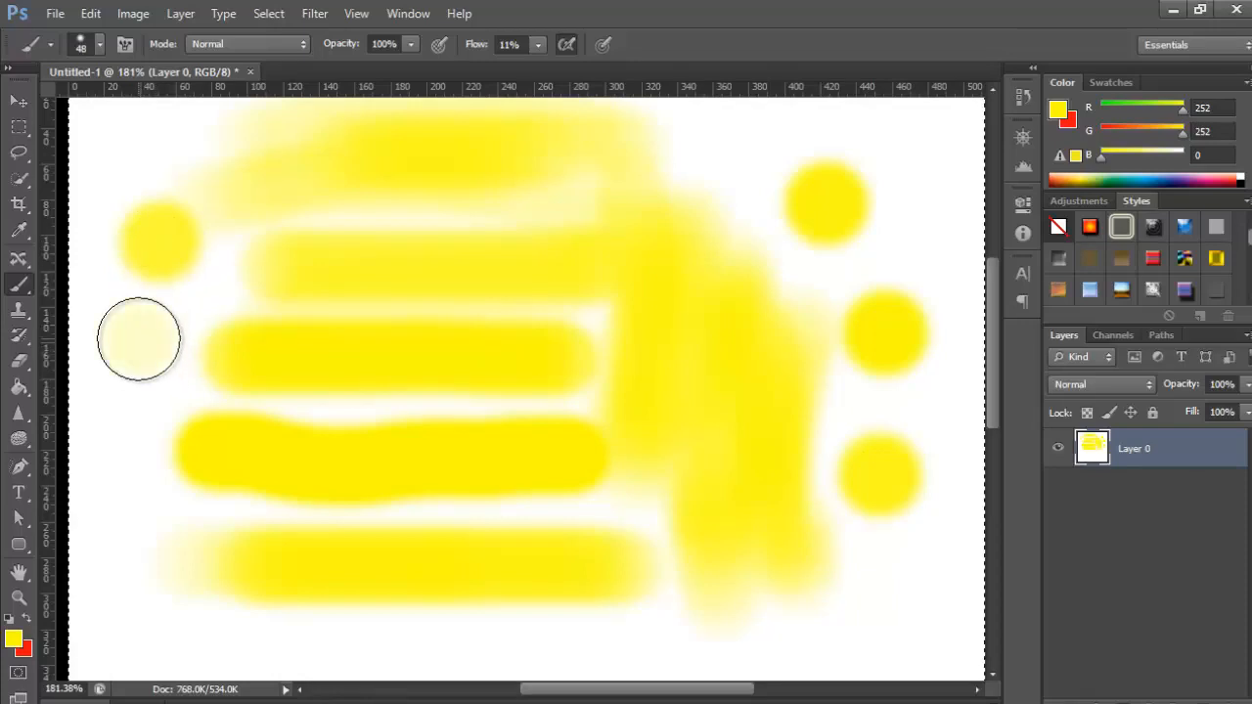
pyautogui.click(134, 493)
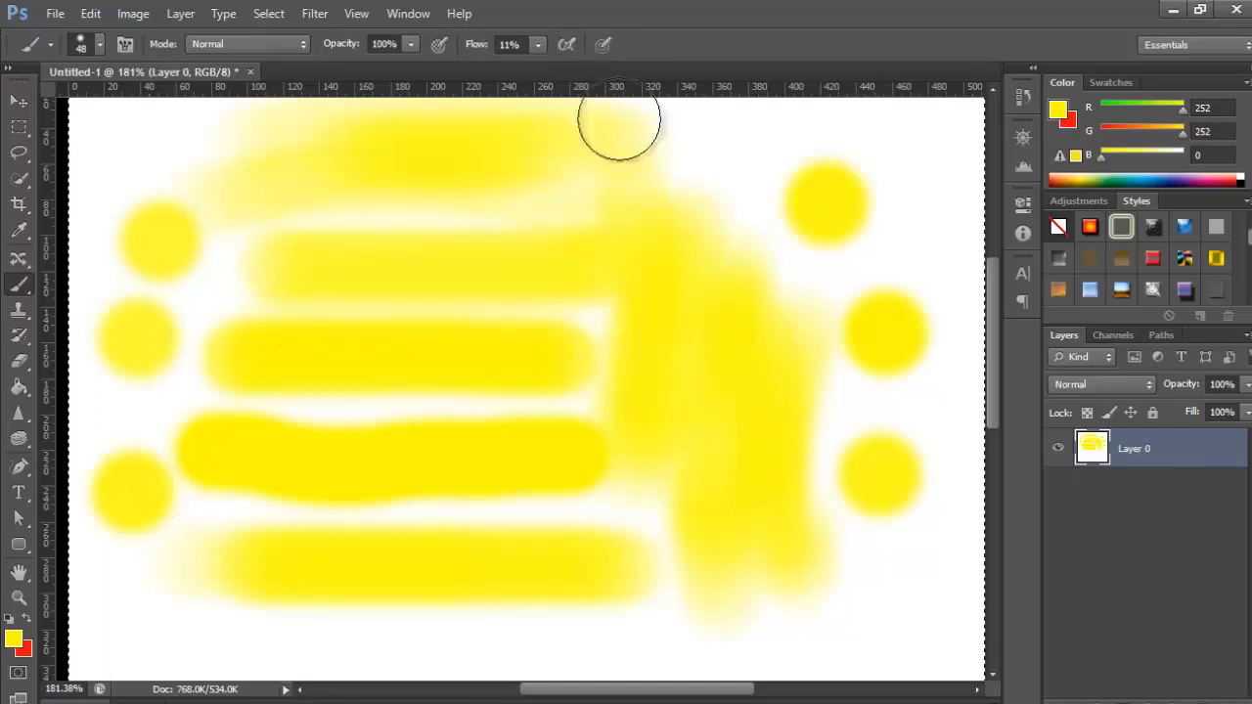
# Turn off airbrush-style build-up and paint a horizontal stroke below the lowest bar plus a short vertical one near the canvas's left edge.
pyautogui.scroll(-2, 218, 507)
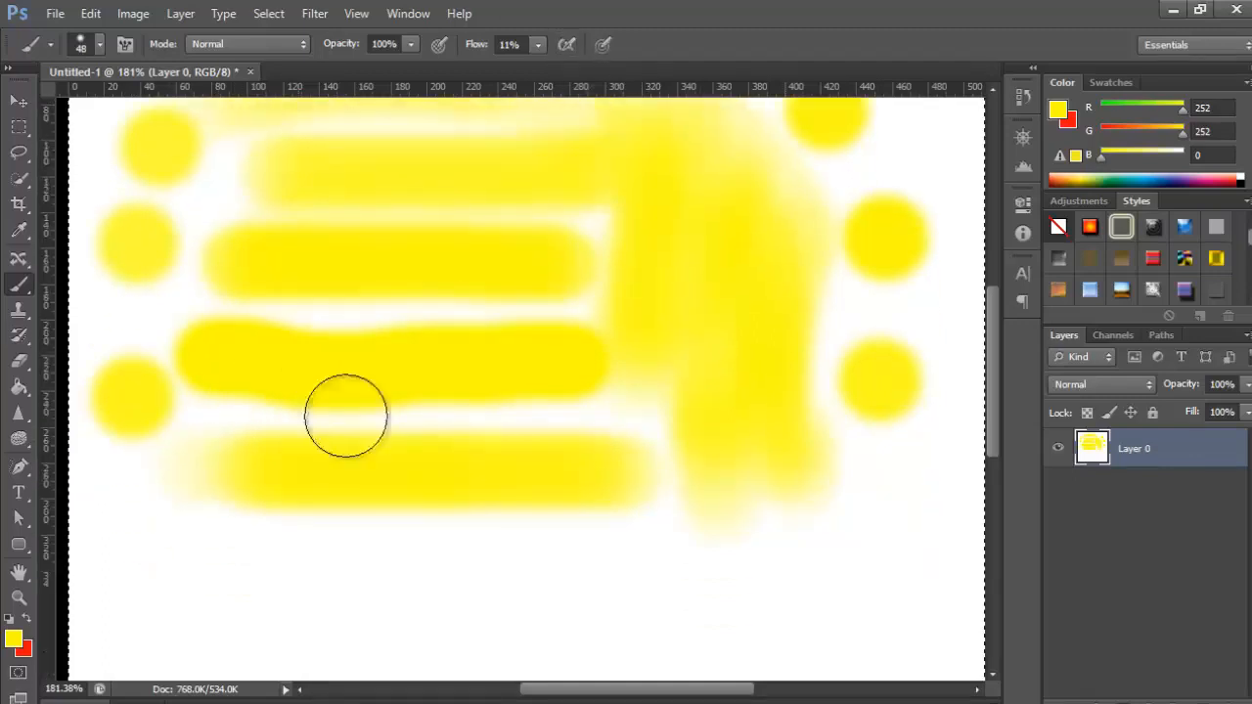
pyautogui.click(711, 613)
pyautogui.moveTo(712, 614)
pyautogui.mouseDown()
pyautogui.moveTo(322, 598)
pyautogui.moveTo(504, 620)
pyautogui.moveTo(362, 617)
pyautogui.moveTo(487, 616)
pyautogui.moveTo(318, 600)
pyautogui.moveTo(224, 576)
pyautogui.moveTo(265, 584)
pyautogui.mouseUp()
pyautogui.click(134, 542)
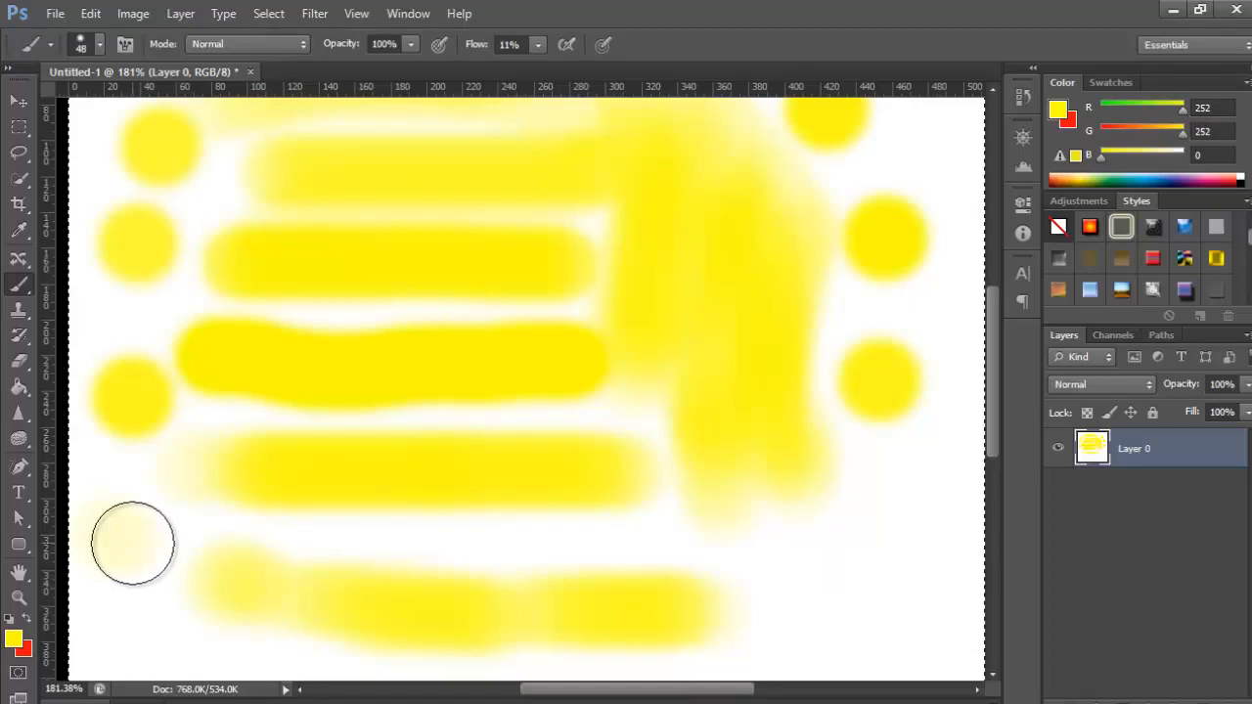
pyautogui.moveTo(133, 543); pyautogui.dragTo(139, 590)
pyautogui.scroll(2, 280, 511)
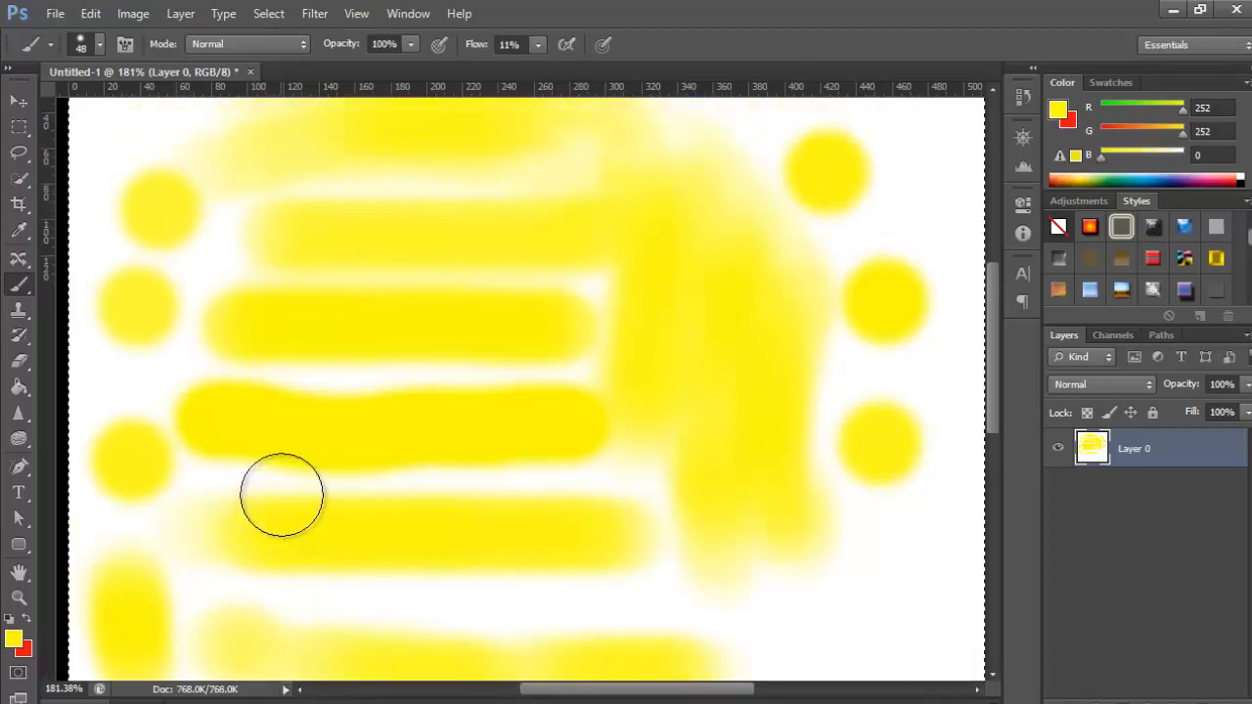
pyautogui.scroll(3, 282, 494)
pyautogui.scroll(-3, 282, 494)
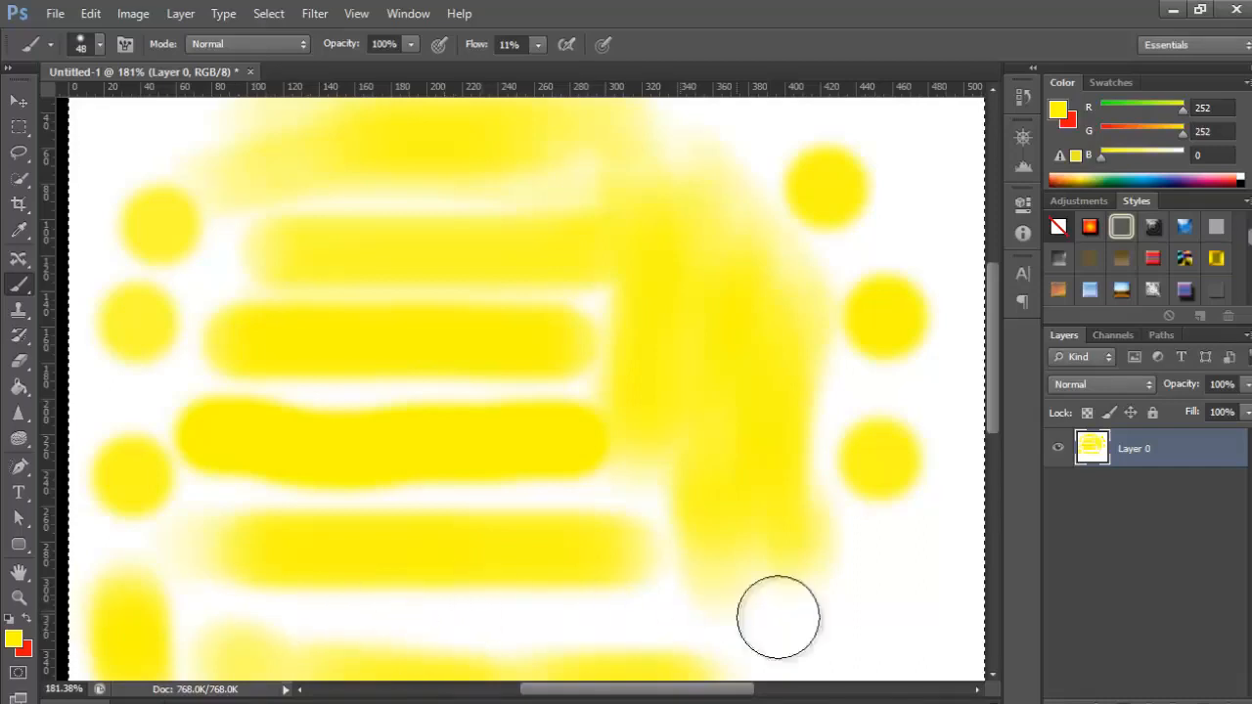
pyautogui.click(946, 700)
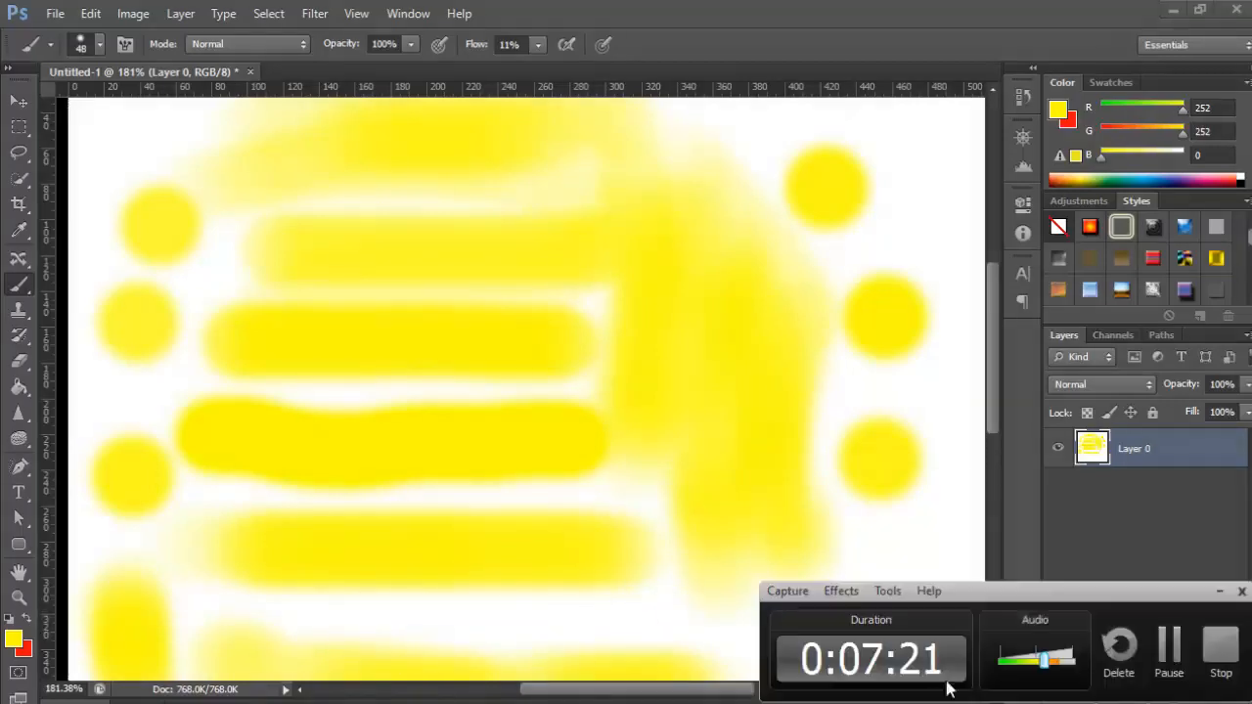